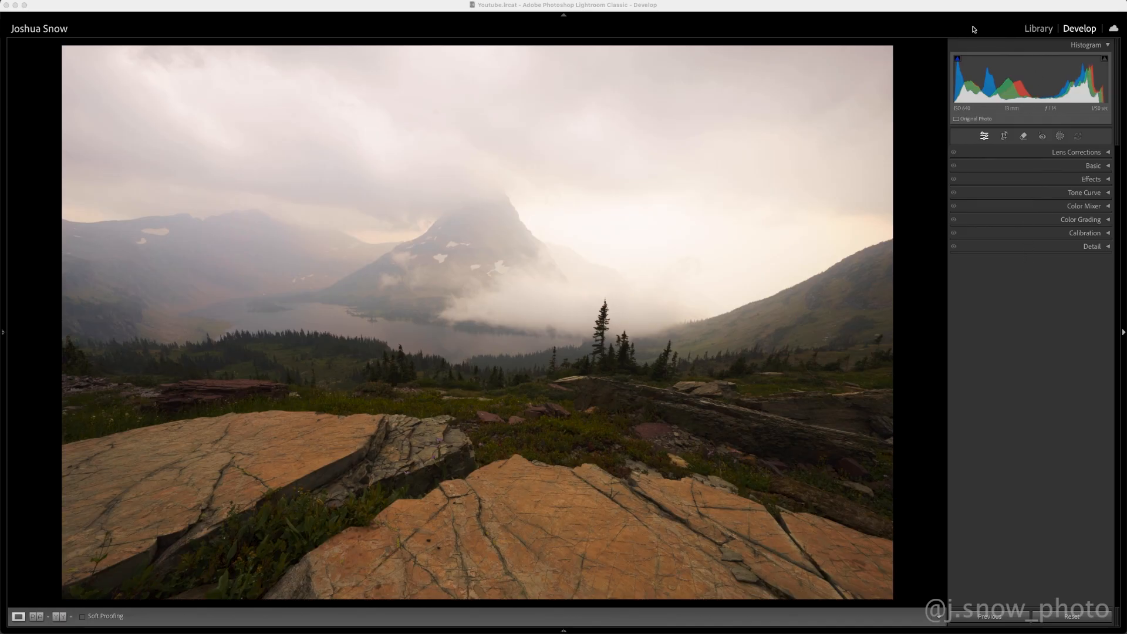
Step: Enable profile corrections in the lens corrections for the photo
left_click(1014, 151)
left_click(1024, 154)
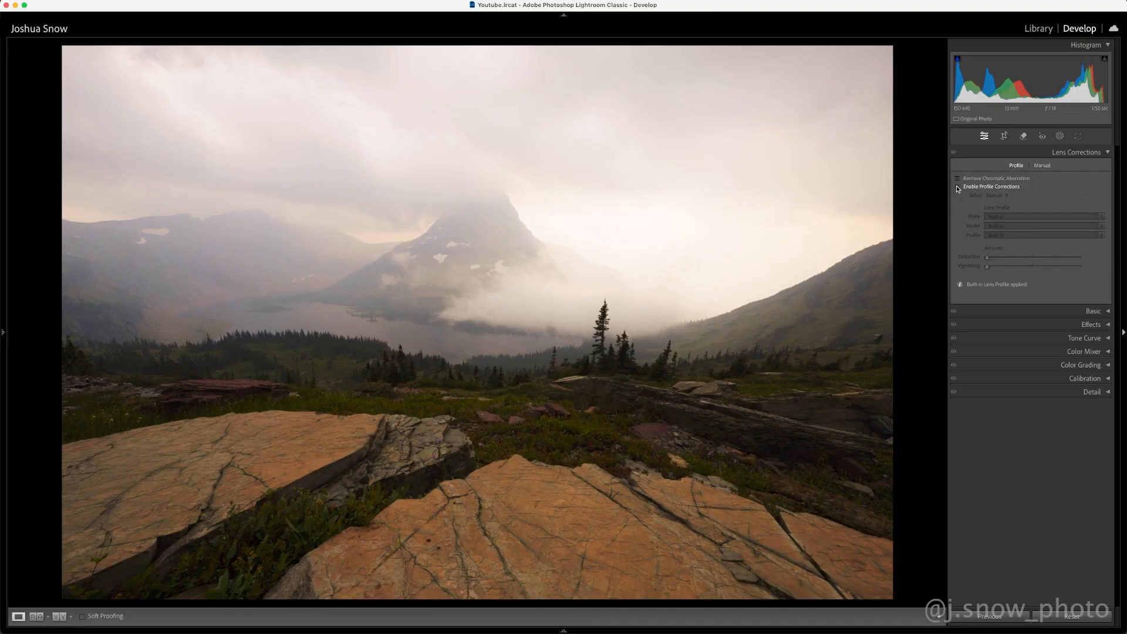
left_click(957, 188)
left_click(1012, 154)
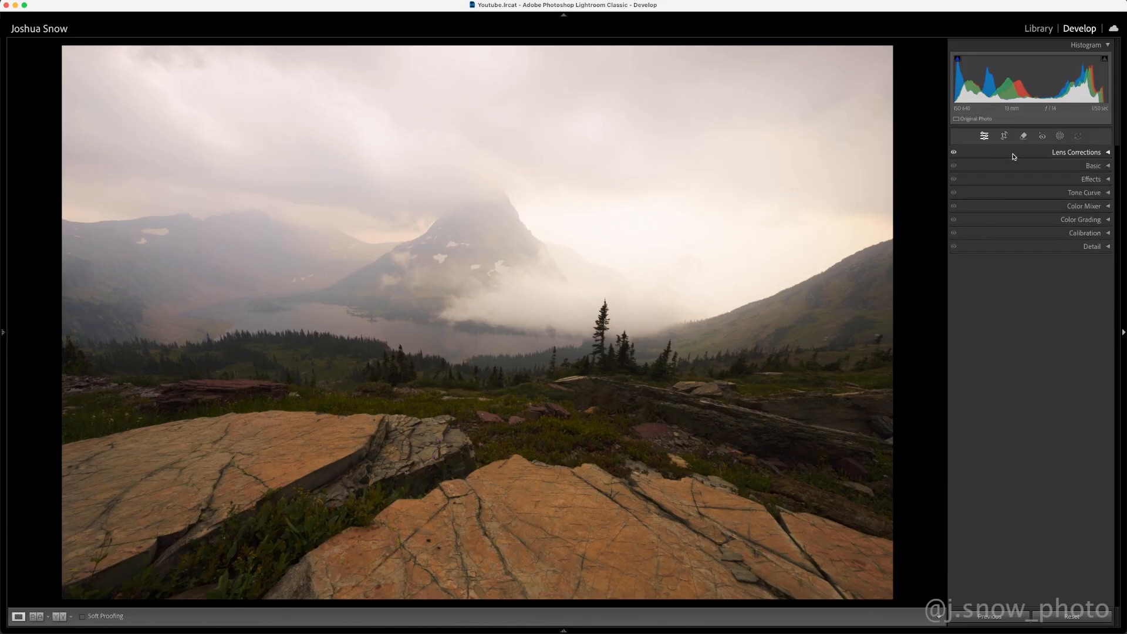
Step: Set the photo's basic tone to exposure -0.50, highlights -32 and shadows +20
left_click(1016, 167)
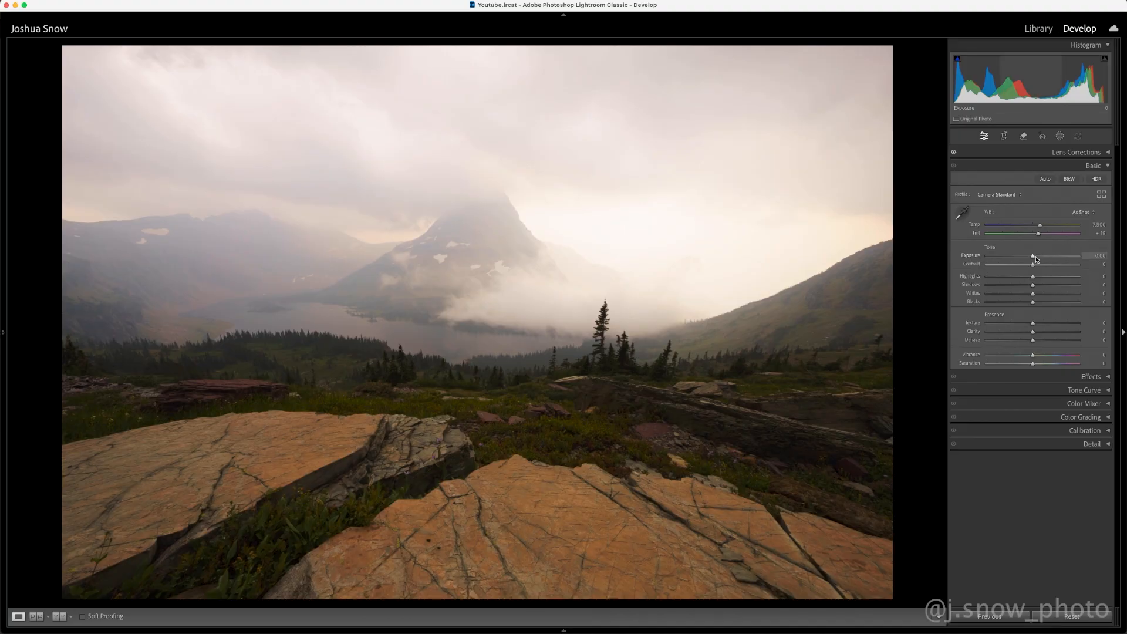
left_click_drag(1034, 259, 1028, 260)
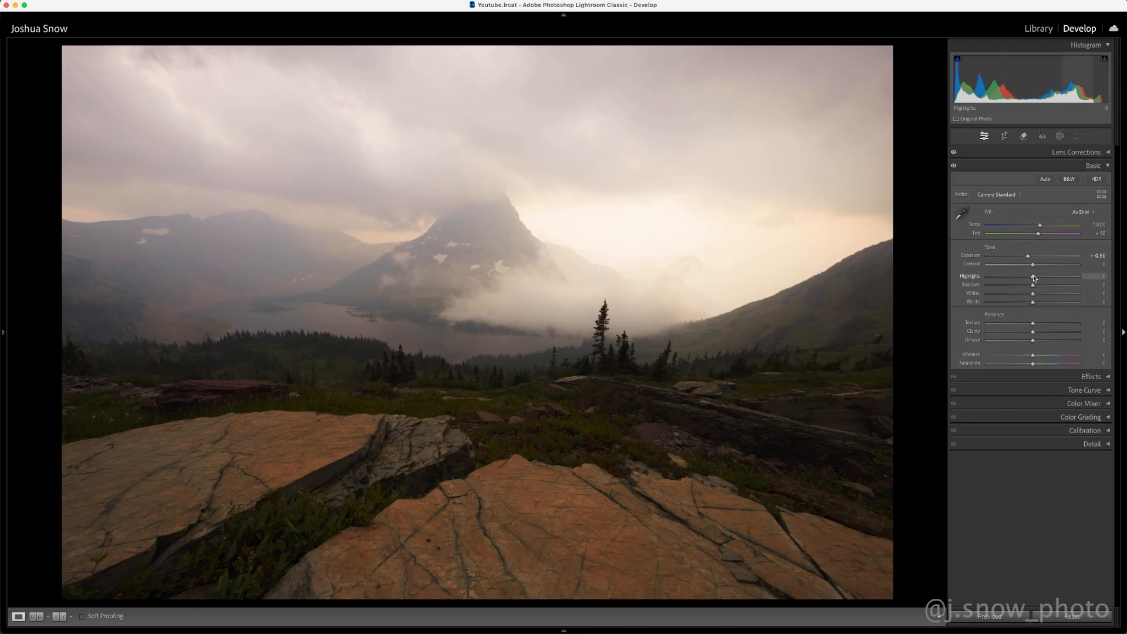
left_click_drag(1034, 279, 1010, 281)
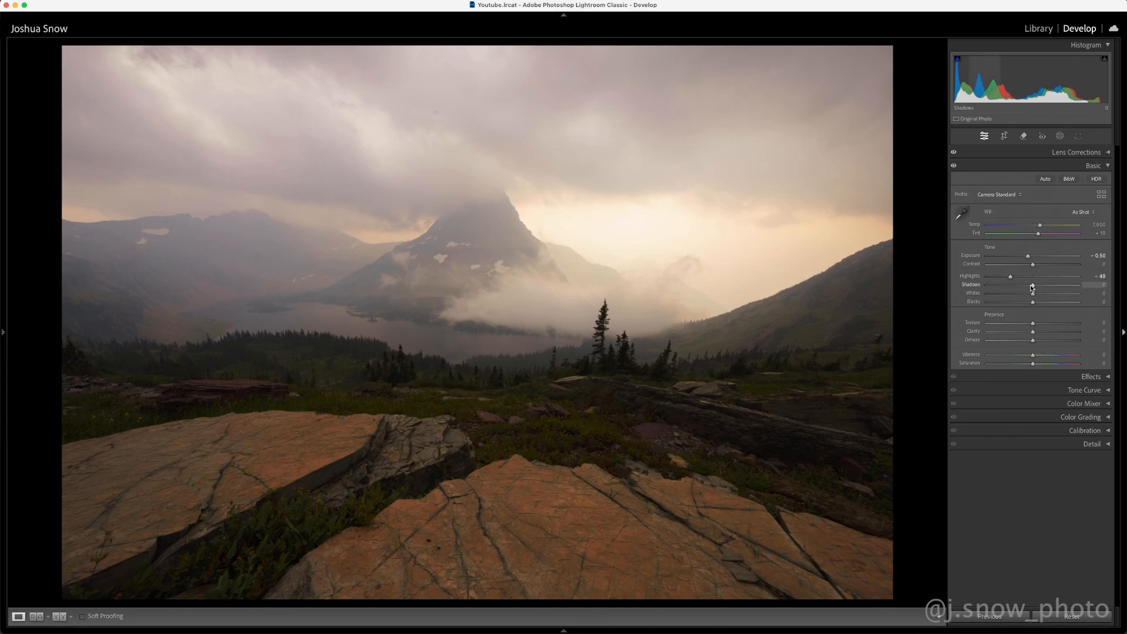
mouse_move(1033, 288)
left_mouse_down()
mouse_move(1019, 277)
mouse_move(1043, 287)
left_mouse_up()
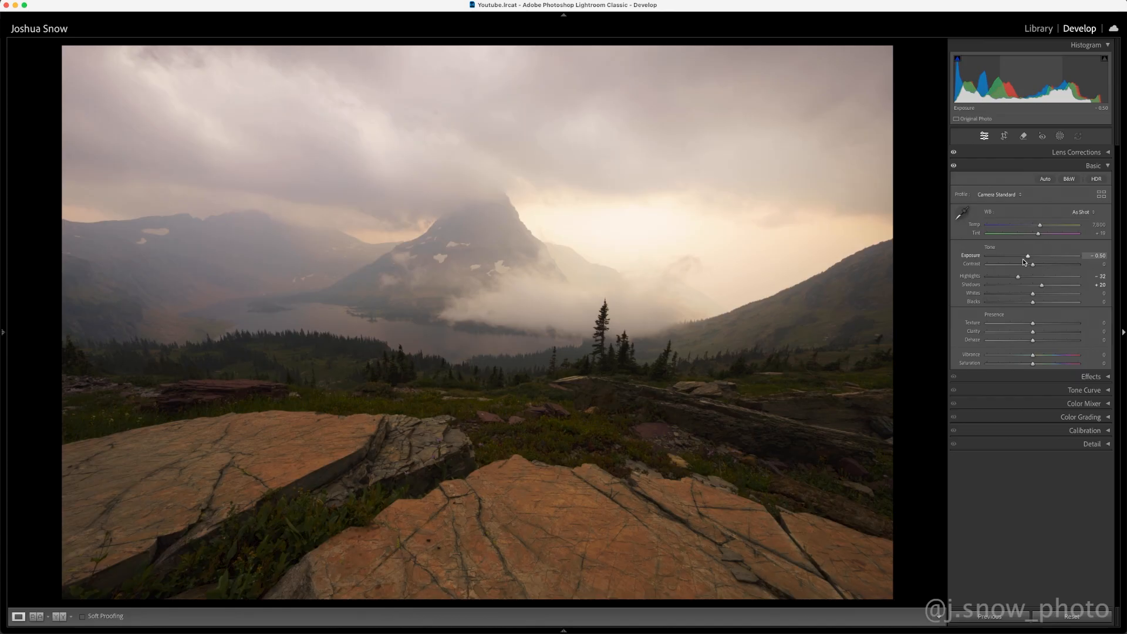
Step: Lift the darkest tones with blacks at +36 and shadows at +52, and raise texture to about +5
left_click(1033, 303, "alt")
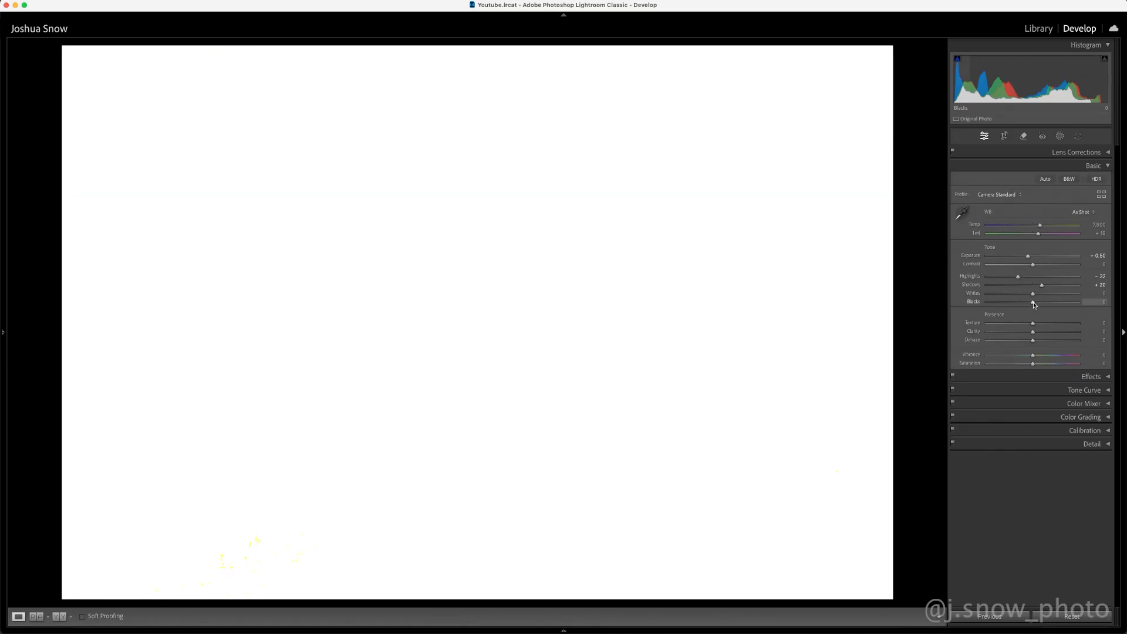
left_click_drag(1034, 304, 1051, 303)
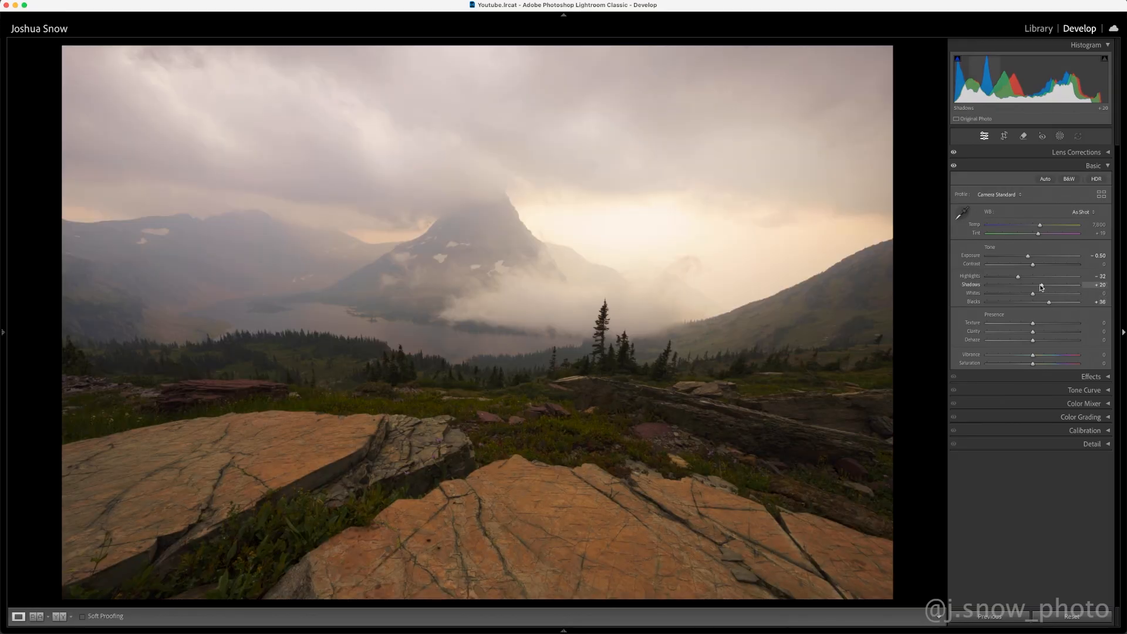
left_click_drag(1043, 286, 1058, 289)
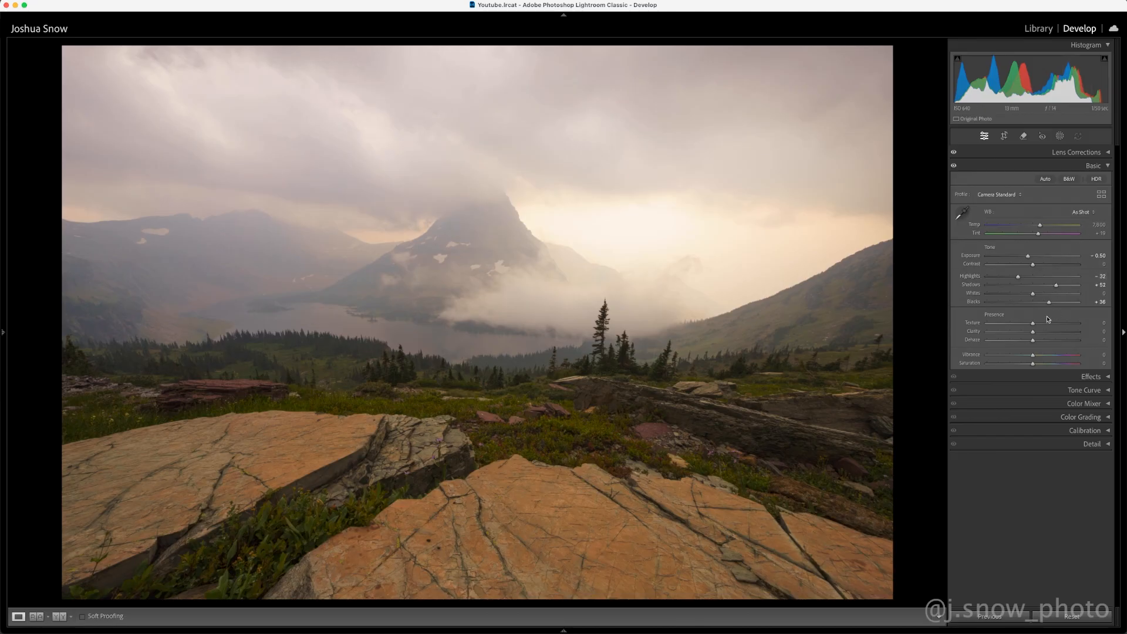
left_click_drag(1034, 326, 1035, 326)
left_click_drag(1034, 326, 1035, 327)
Step: Change the photo's profile to Adobe Landscape from the Adobe Raw group
left_click(1102, 195)
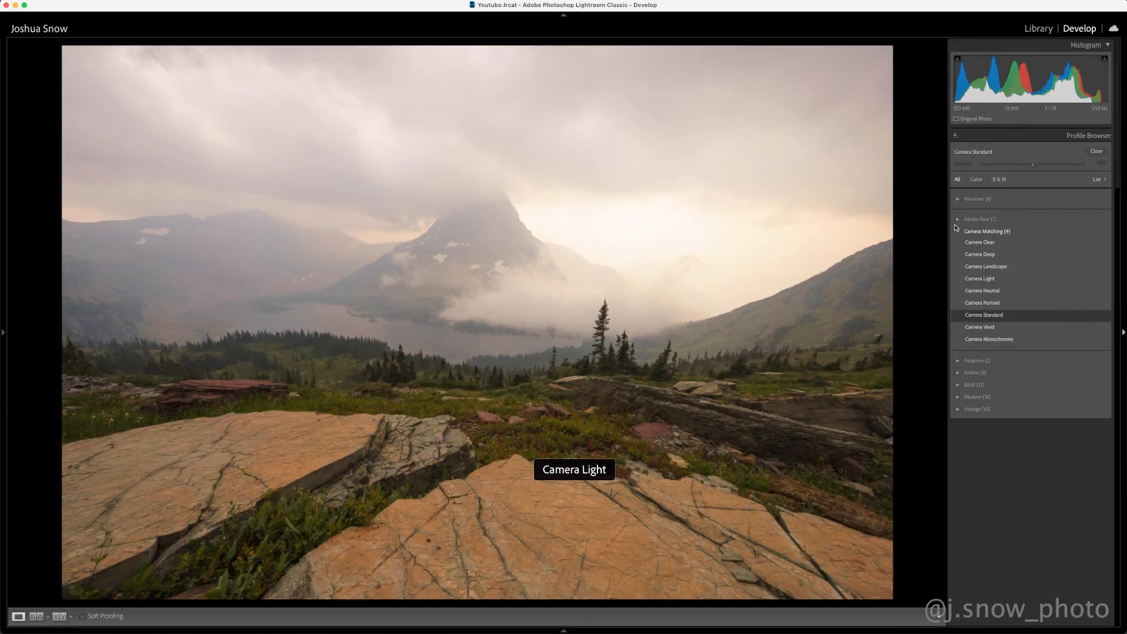
left_click(958, 220)
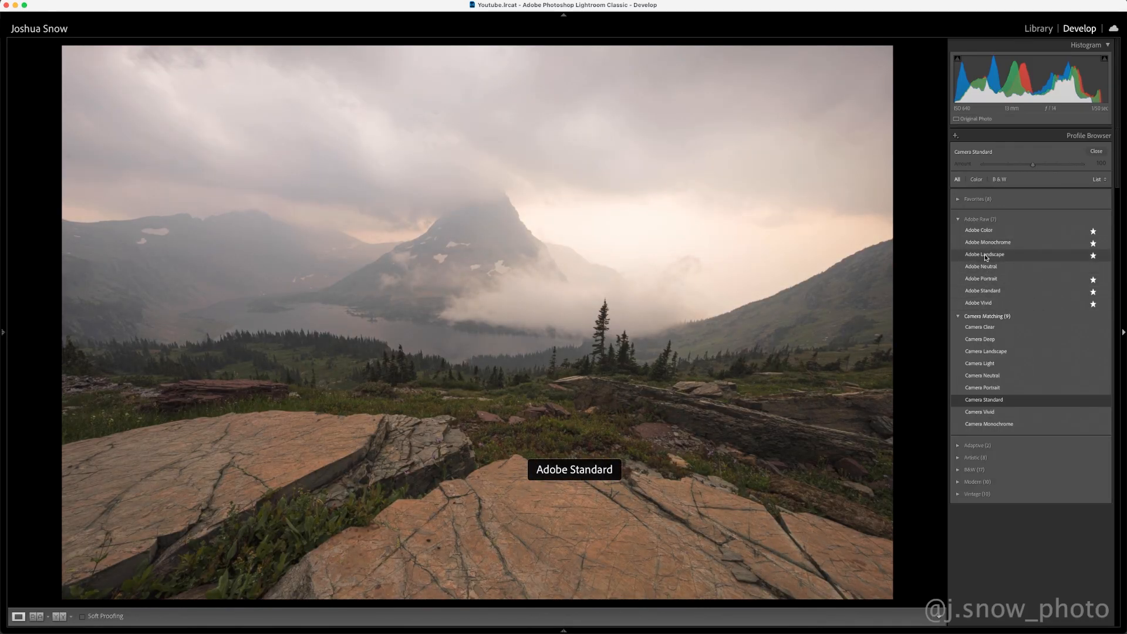
left_click(985, 254)
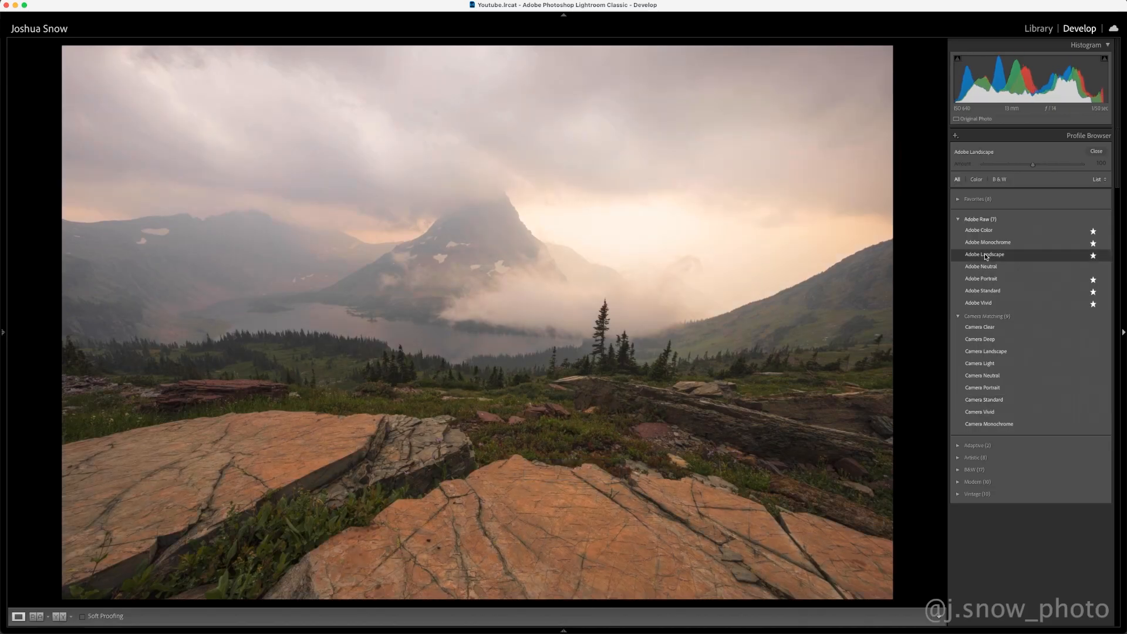
left_click(959, 219)
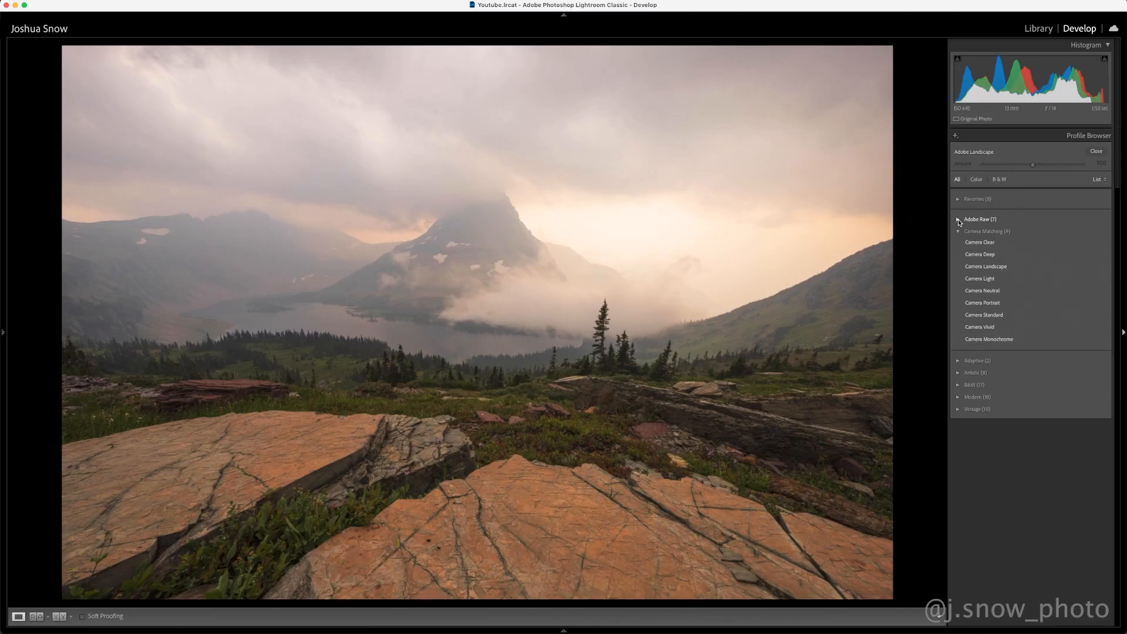
left_click(1097, 154)
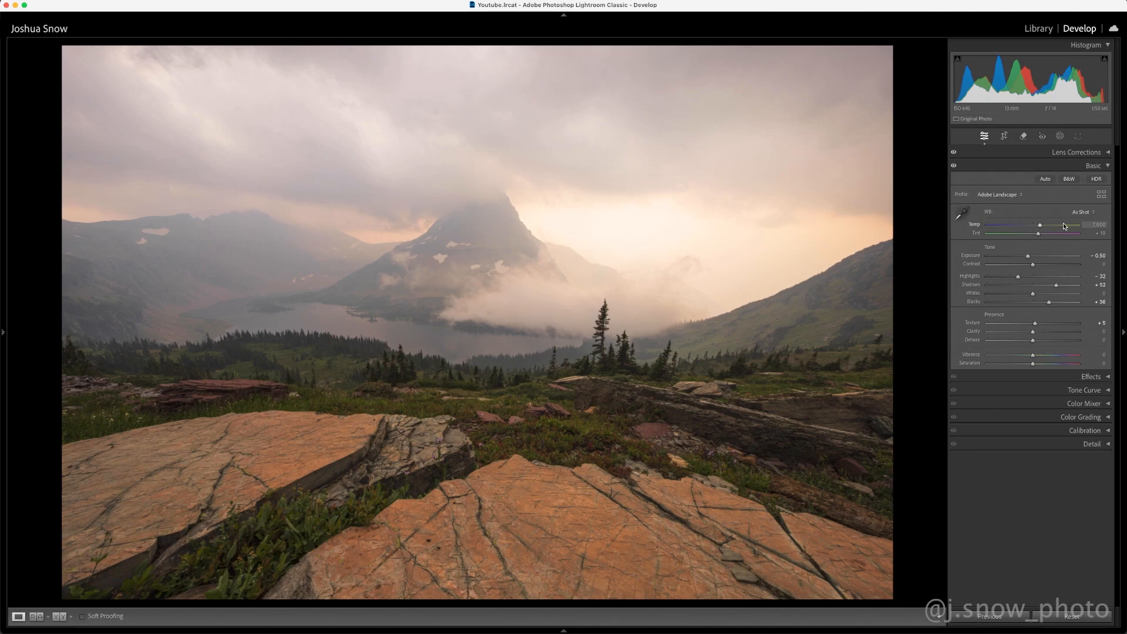
Step: Create a linear gradient mask over the sky and mountains, fading out from the mountain's base to the foreground rocks
key("shift+w")
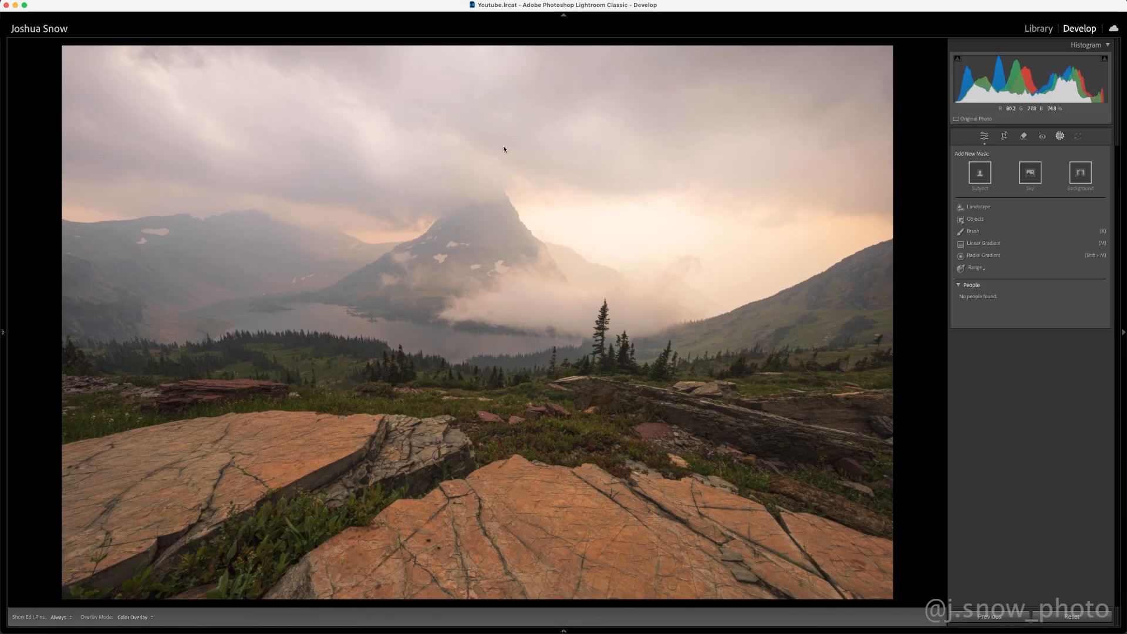
mouse_move(3, 332)
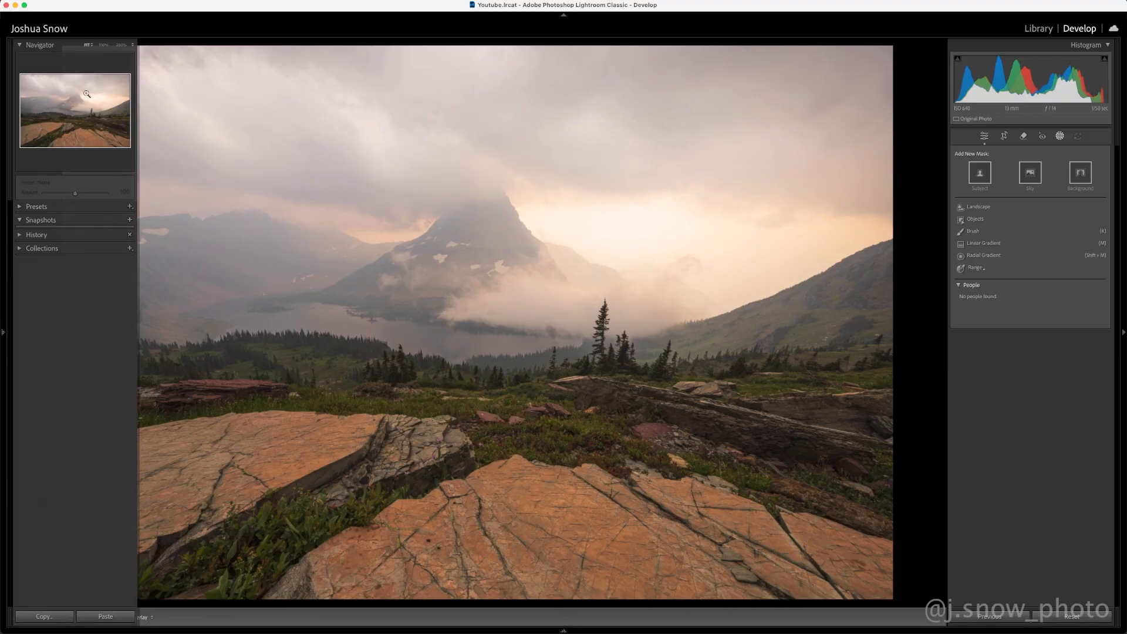
left_click(120, 44)
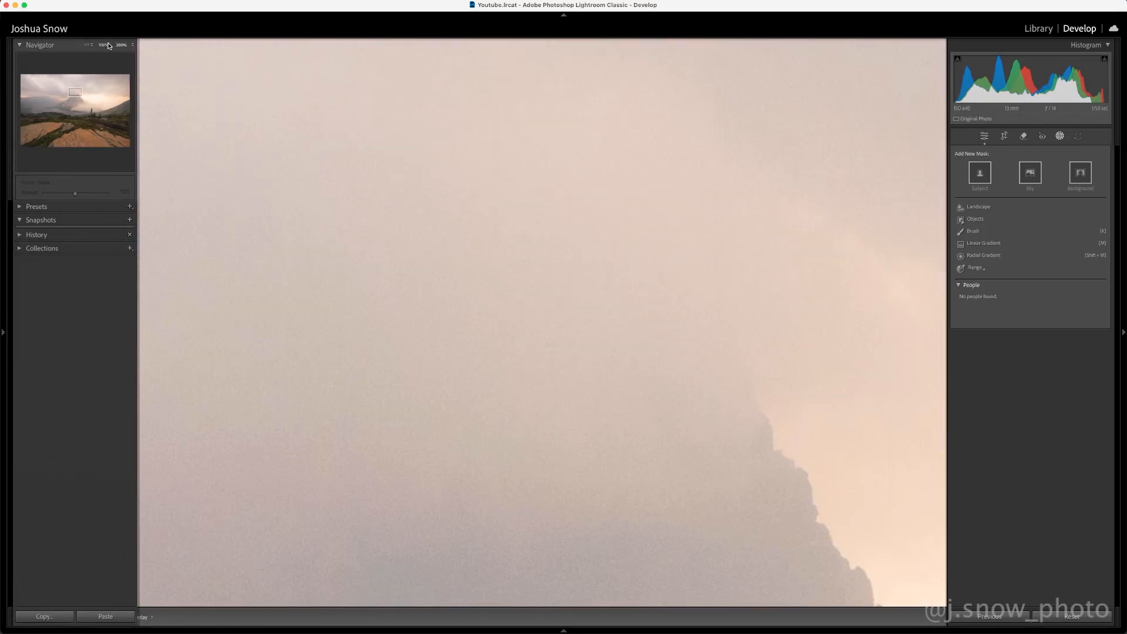
left_click(134, 47)
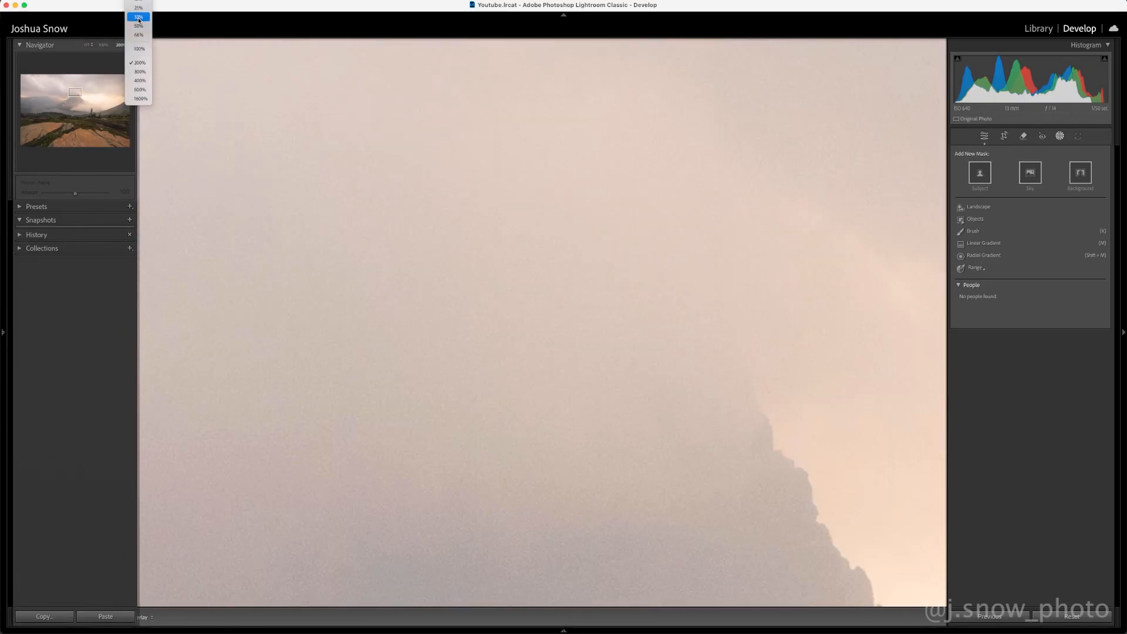
left_click(140, 26)
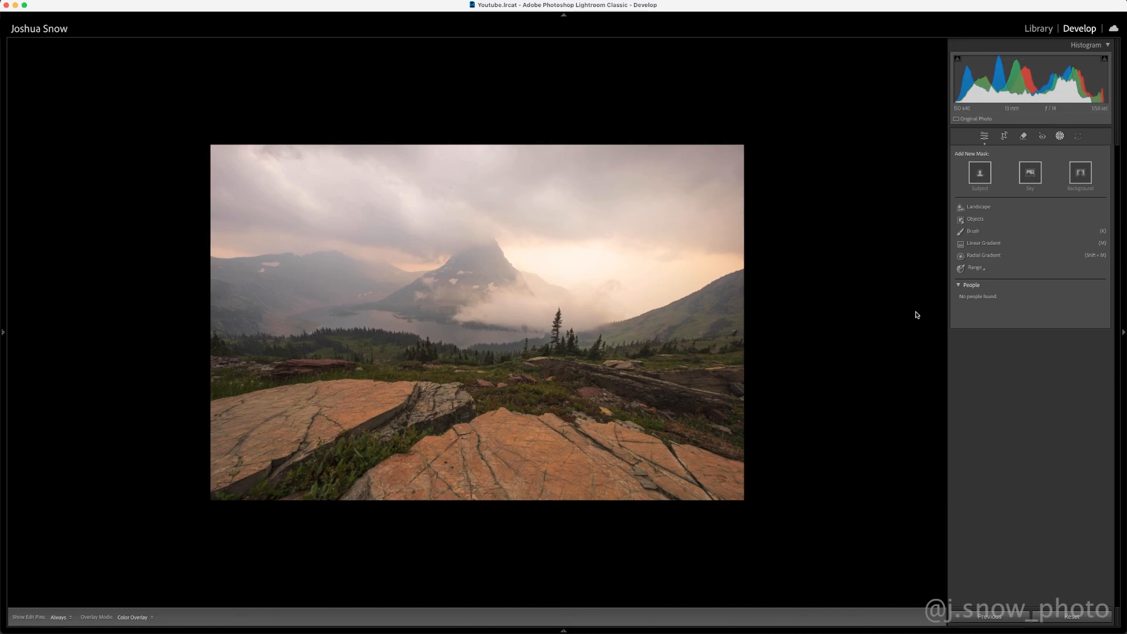
left_click(994, 248)
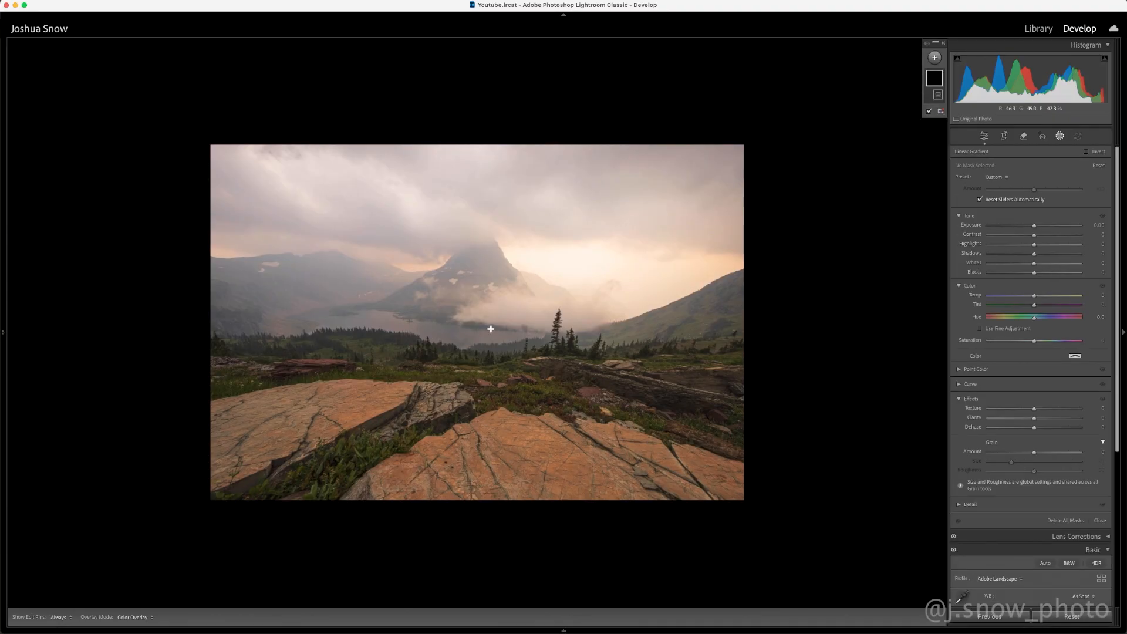
left_click_drag(482, 306, 484, 380)
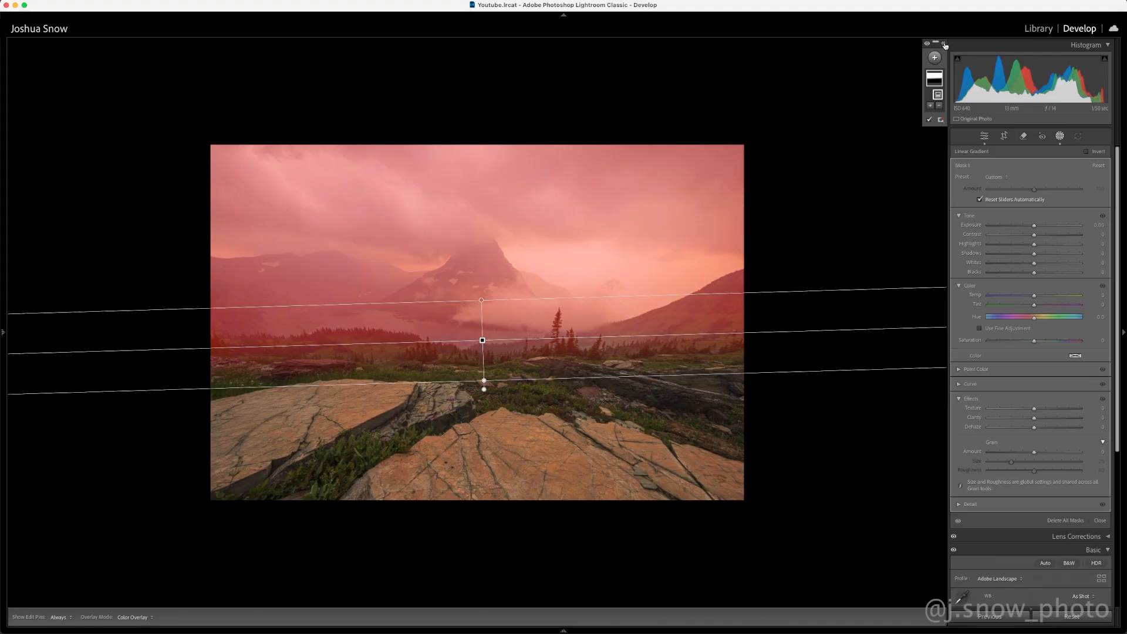
Step: Subtract an object from the gradient mask using Rectangle Select around the tall tree and its neighbouring trees
left_click(944, 44)
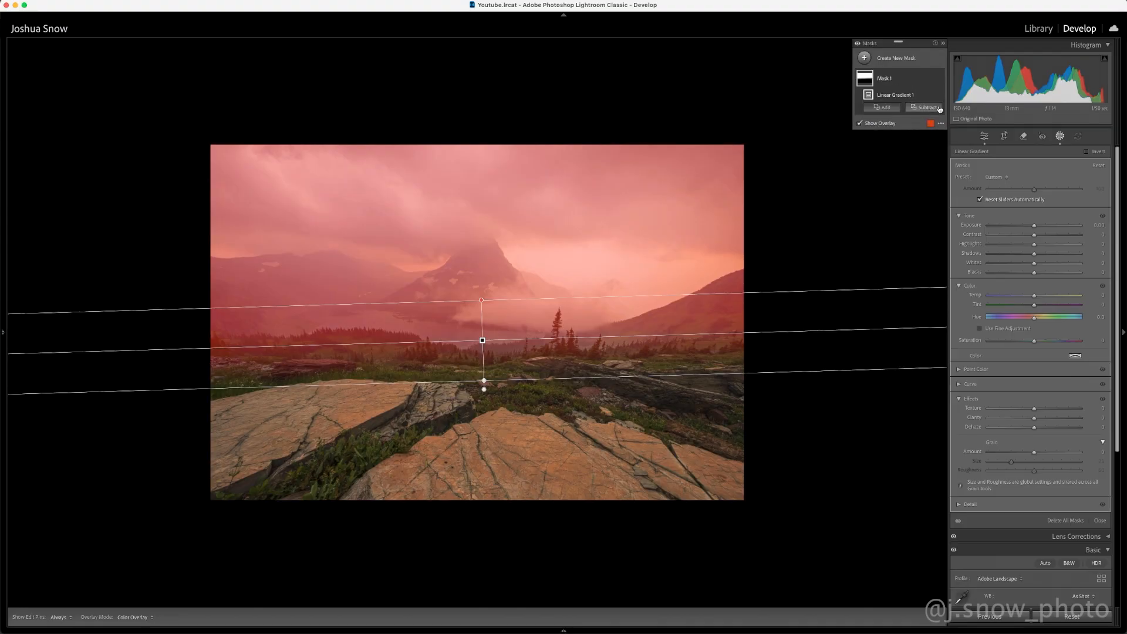
left_click(927, 108)
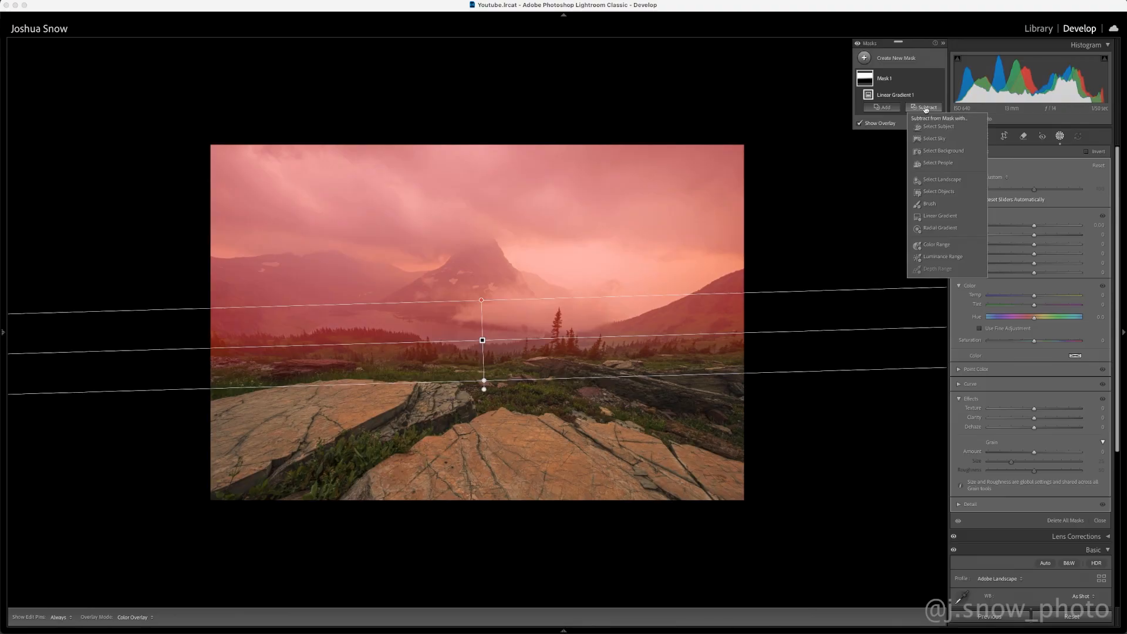
left_click(939, 192)
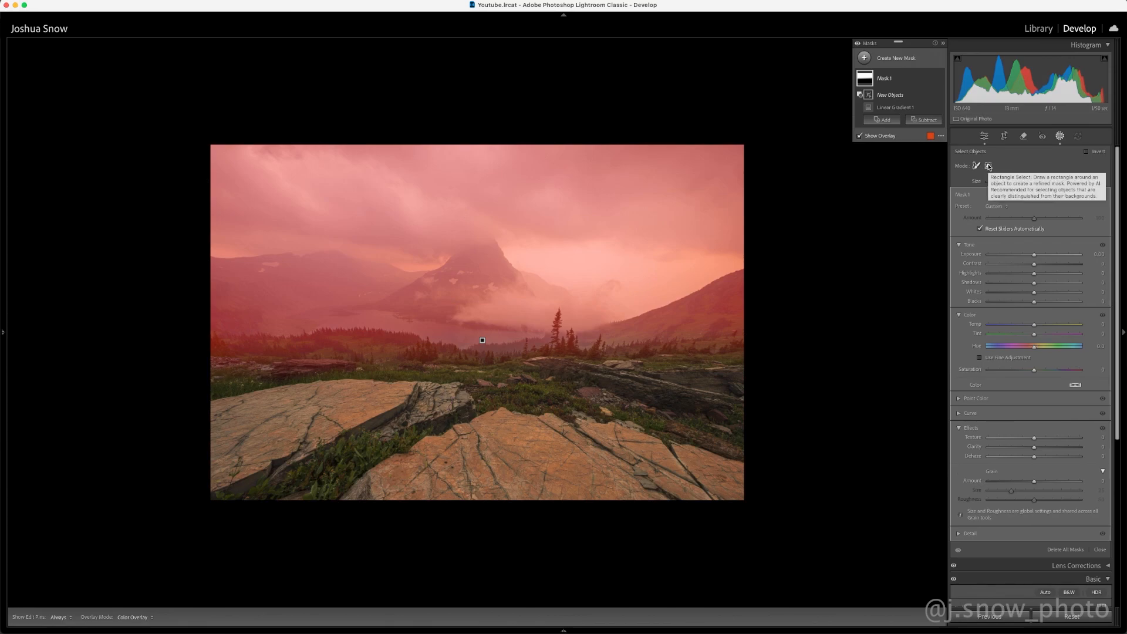
left_click(989, 166)
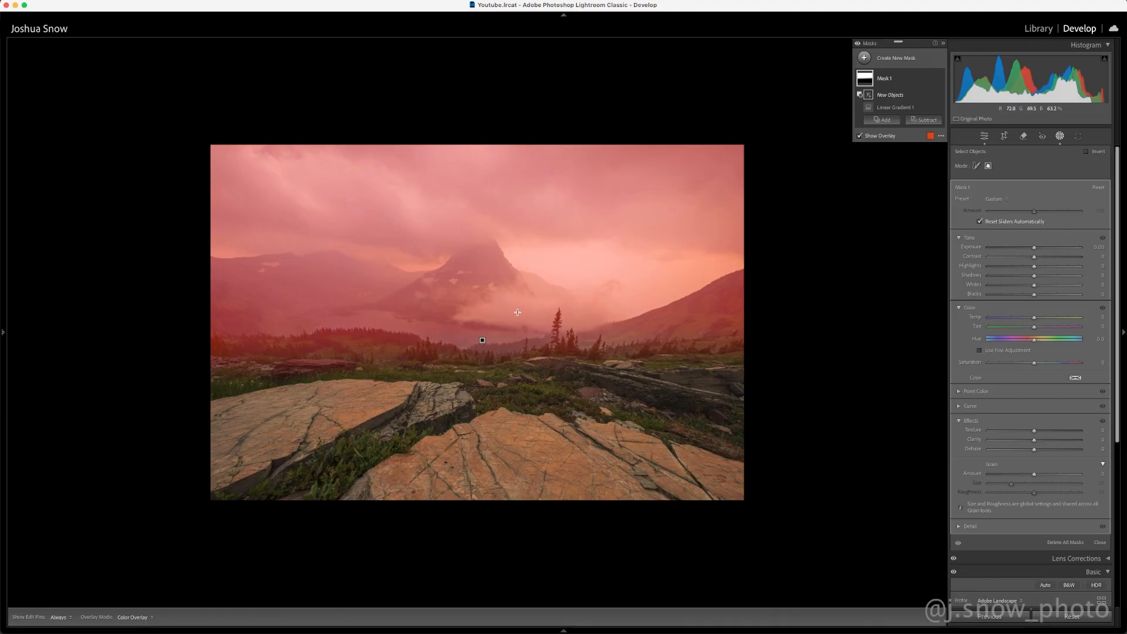
left_click_drag(519, 305, 614, 369)
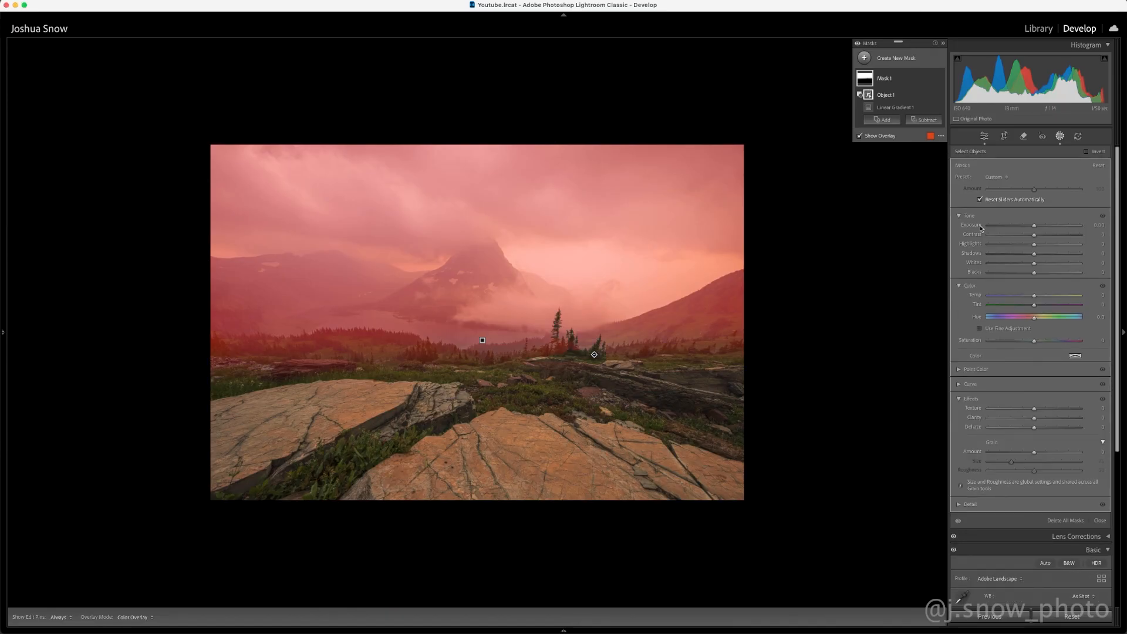
Step: Subtract a second object from the mask with a rectangle around the base of the tall tree
left_click(925, 120)
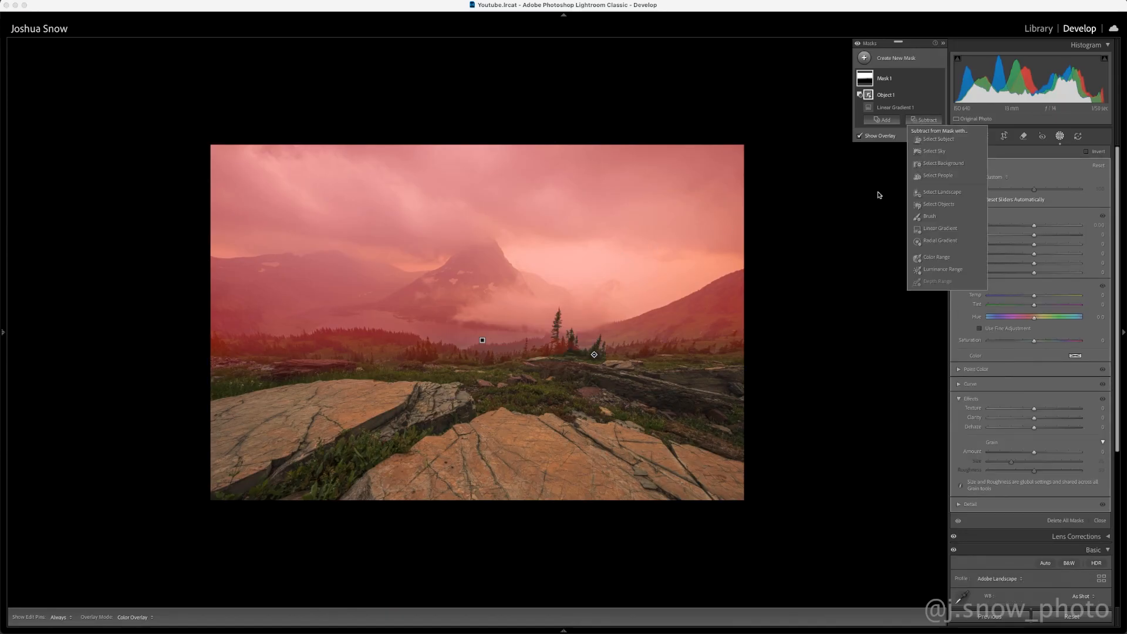
left_click(941, 204)
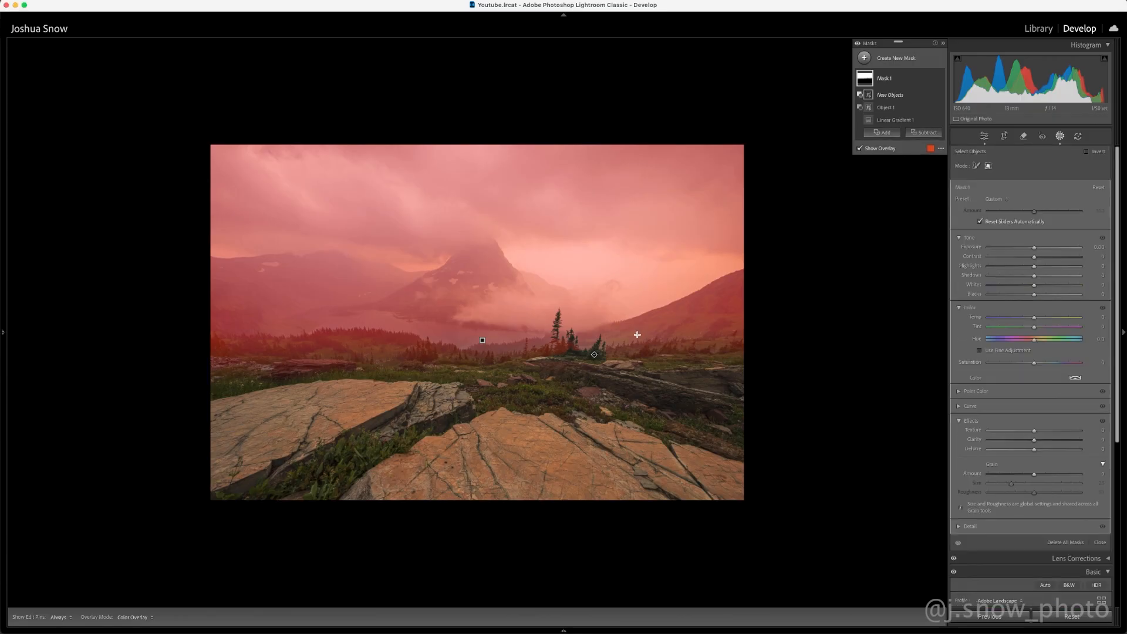
left_click_drag(520, 336, 584, 365)
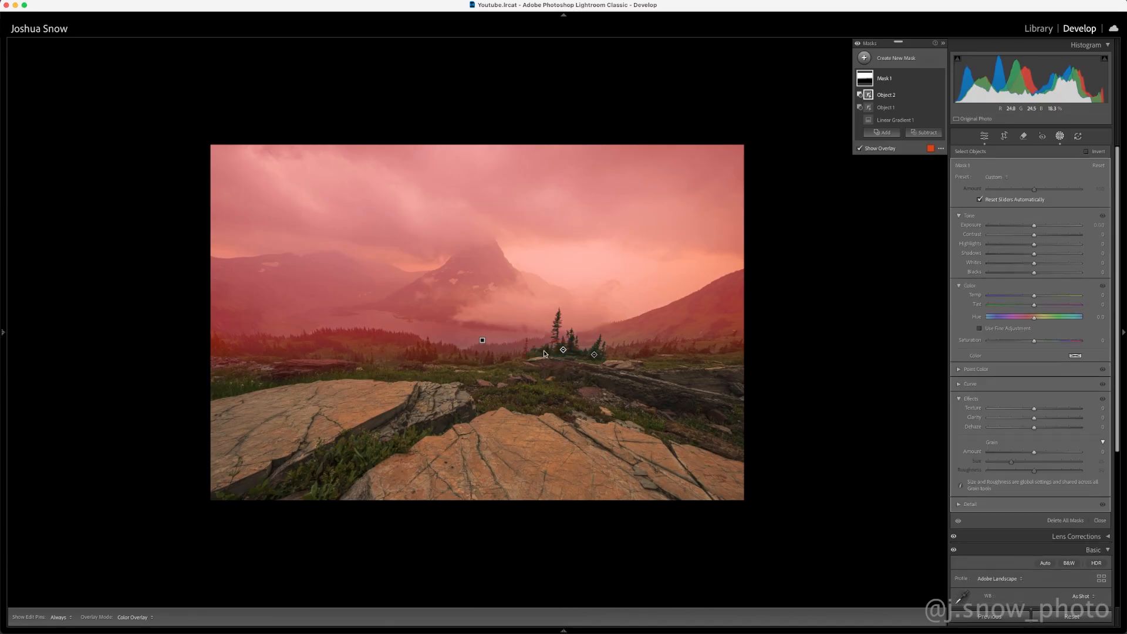
Step: Subtract the small tree beside the tall one from the mask using object selection in brush mode at size 7
left_click(925, 132)
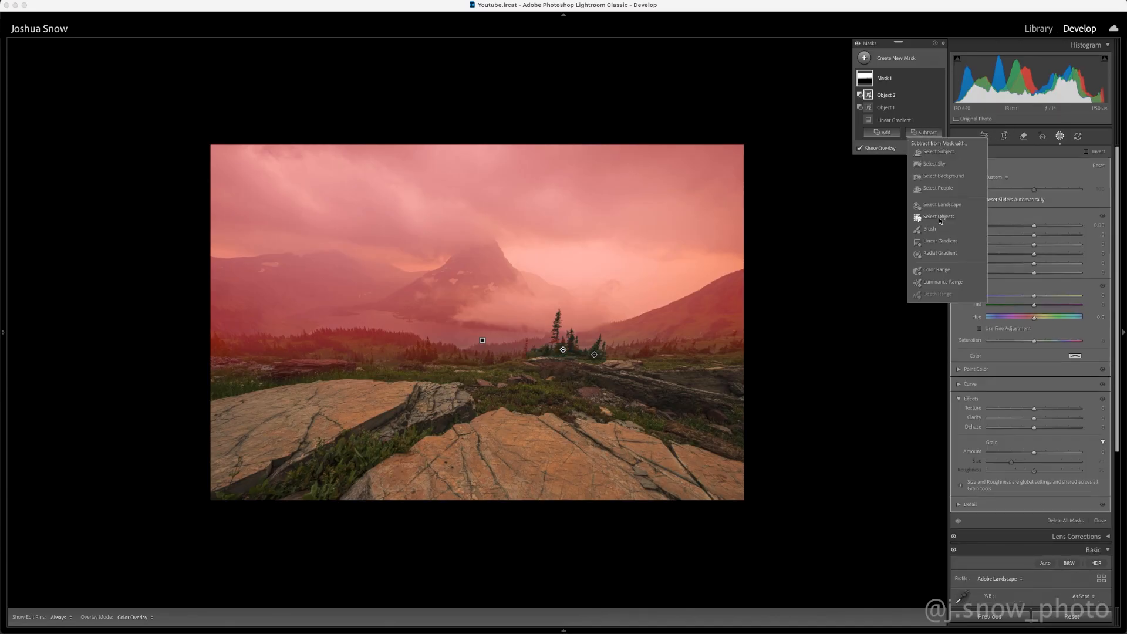
left_click(939, 217)
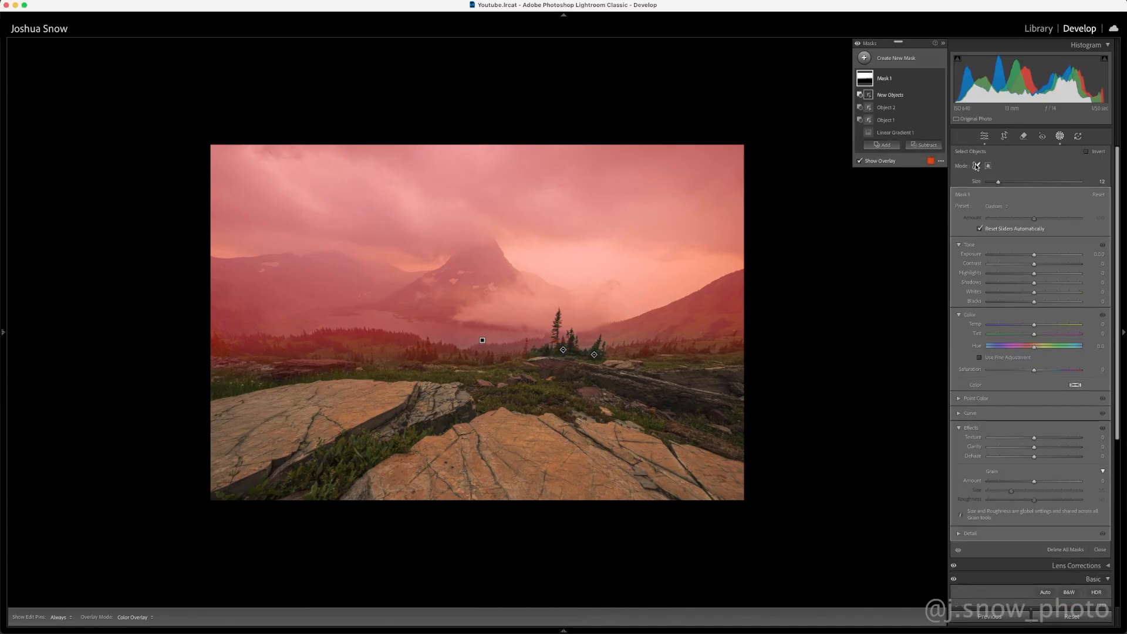
scroll(570, 344, "down", 5)
left_click(570, 344)
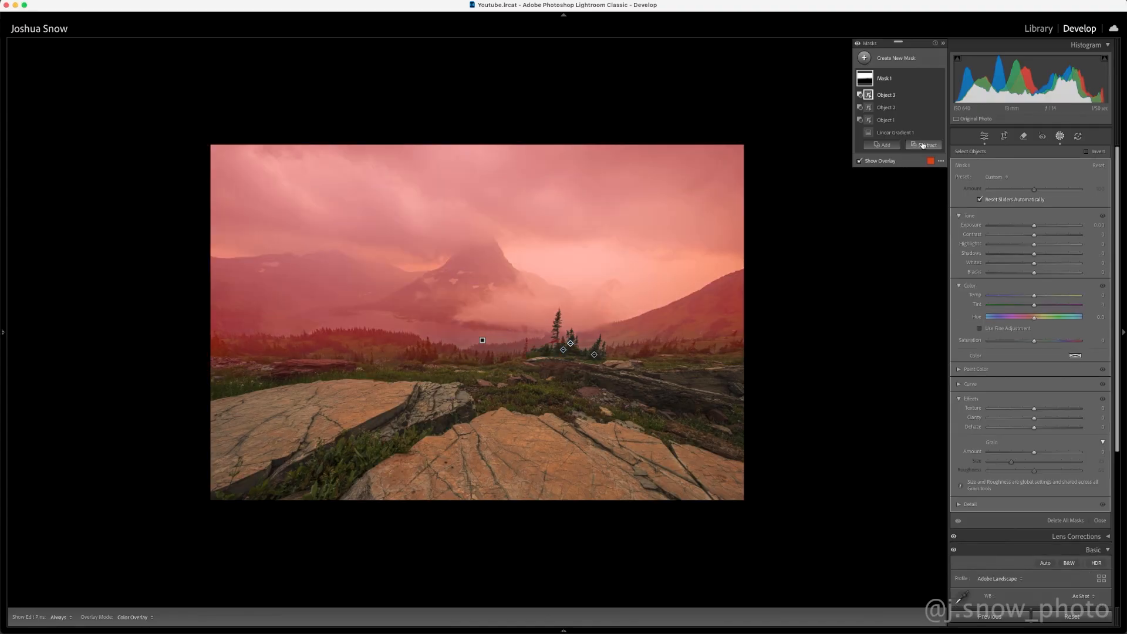
Step: Subtract the foreground ground from the mask by brushing an object selection from the photo's left edge toward the trees
left_click(925, 145)
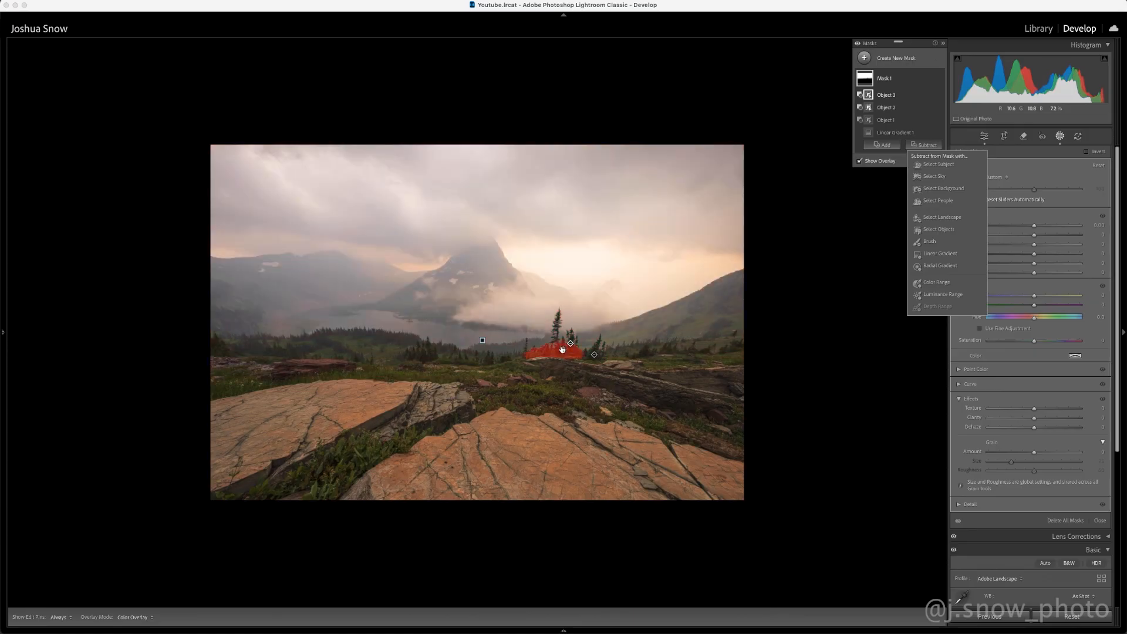
left_click(938, 229)
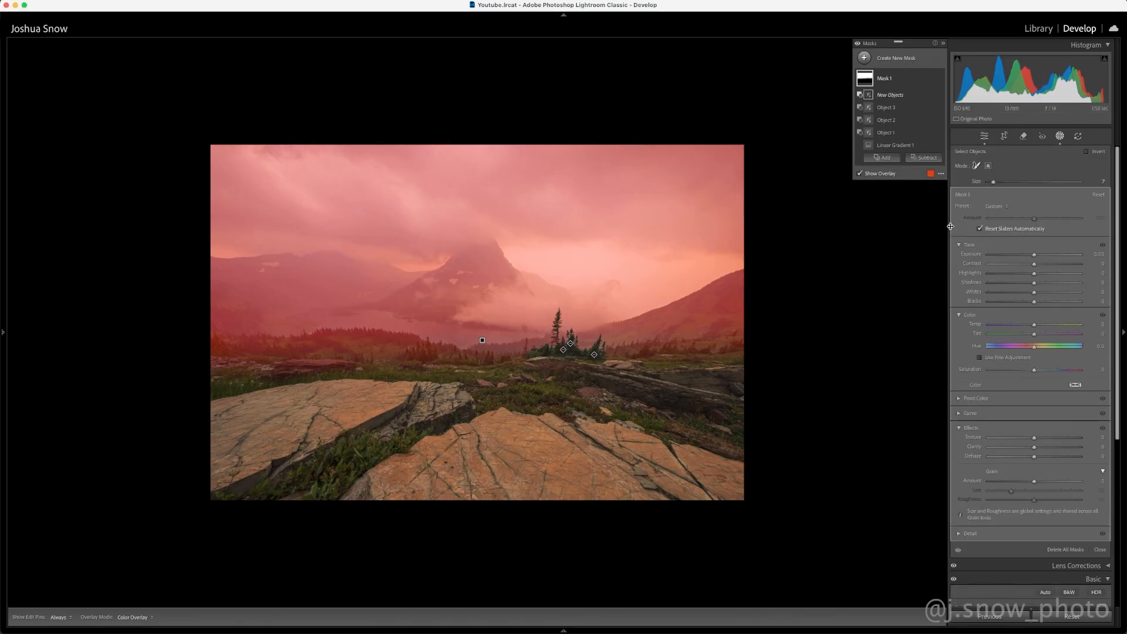
mouse_move(563, 341)
left_mouse_down()
mouse_move(525, 357)
mouse_move(527, 341)
mouse_move(520, 360)
mouse_move(462, 374)
mouse_move(461, 364)
mouse_move(433, 361)
mouse_move(428, 344)
mouse_move(419, 358)
mouse_move(417, 343)
mouse_move(397, 354)
mouse_move(457, 368)
mouse_move(266, 363)
mouse_move(222, 351)
mouse_move(214, 335)
mouse_move(221, 346)
mouse_move(208, 348)
mouse_move(285, 367)
mouse_move(234, 368)
mouse_move(311, 371)
mouse_move(261, 379)
mouse_move(355, 370)
left_mouse_up()
mouse_move(228, 378)
left_mouse_down()
mouse_move(241, 378)
mouse_move(216, 375)
left_mouse_up()
mouse_move(370, 373)
left_mouse_down()
mouse_move(504, 369)
mouse_move(566, 352)
mouse_move(500, 363)
left_mouse_up()
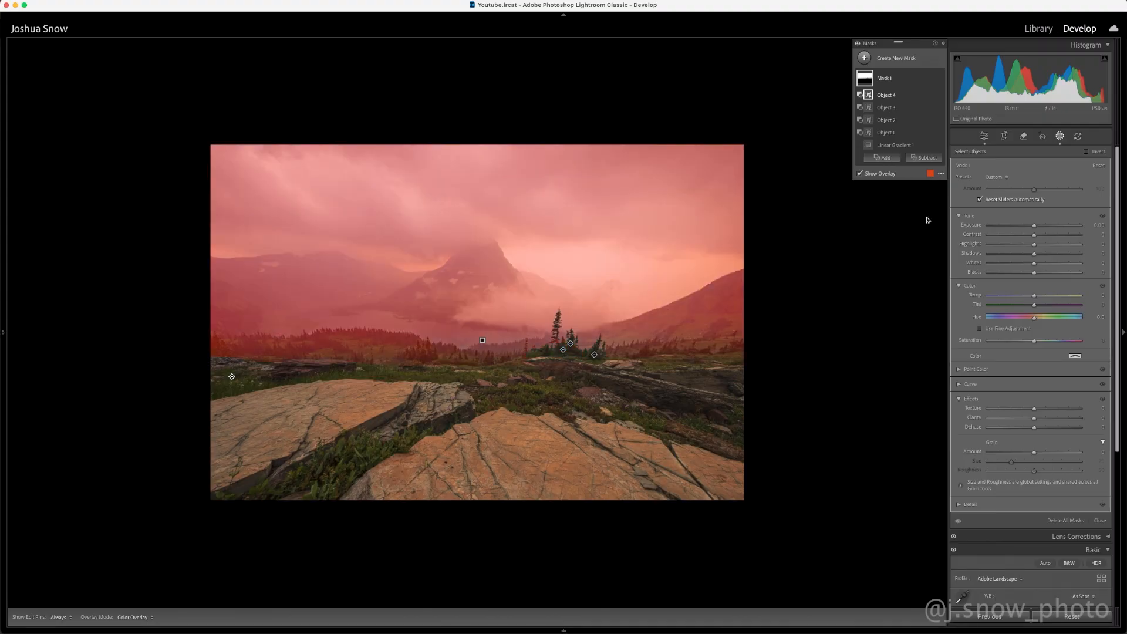
Step: Subtract the small trees at the photo's left edge from the mask by brushing an object selection over them
left_click(934, 158)
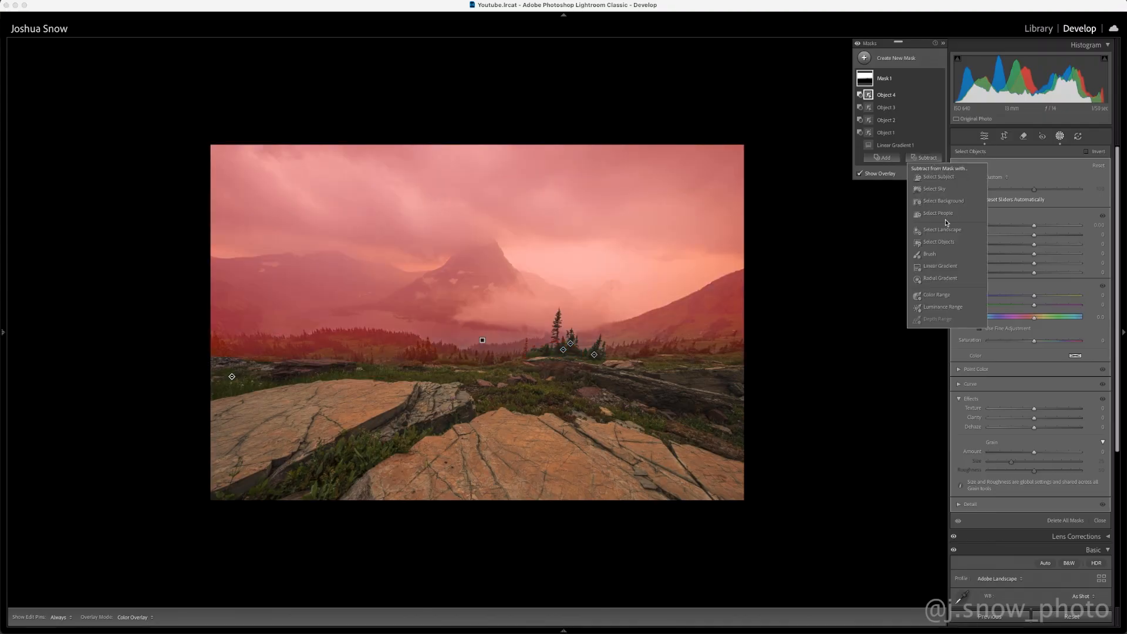
left_click(942, 243)
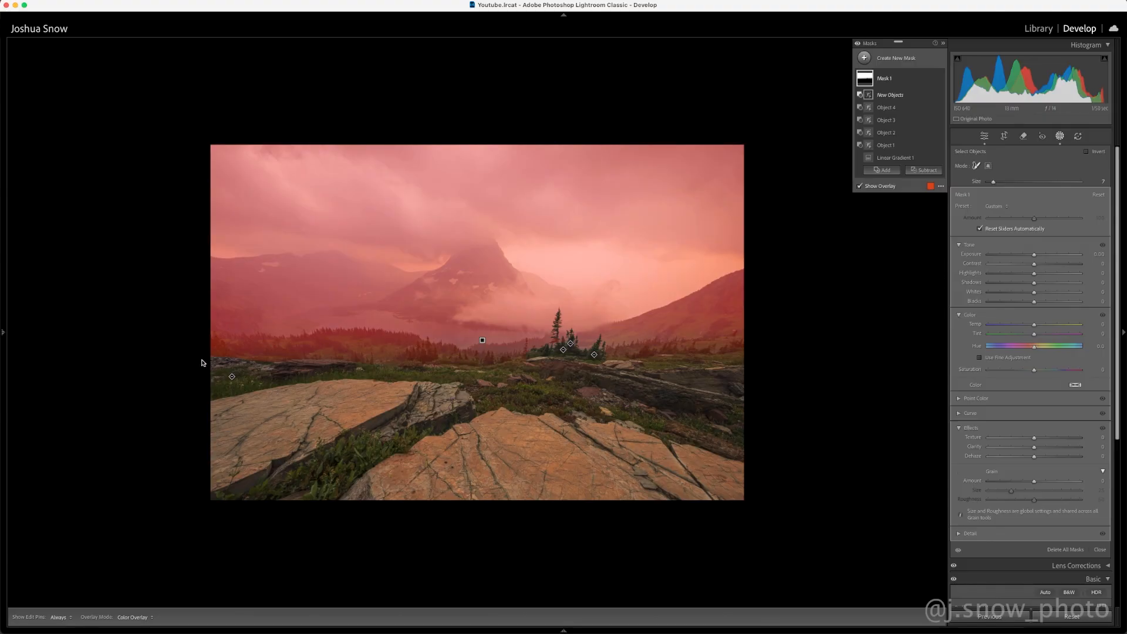
mouse_move(237, 360)
left_mouse_down()
mouse_move(214, 333)
mouse_move(210, 352)
mouse_move(230, 358)
left_mouse_up()
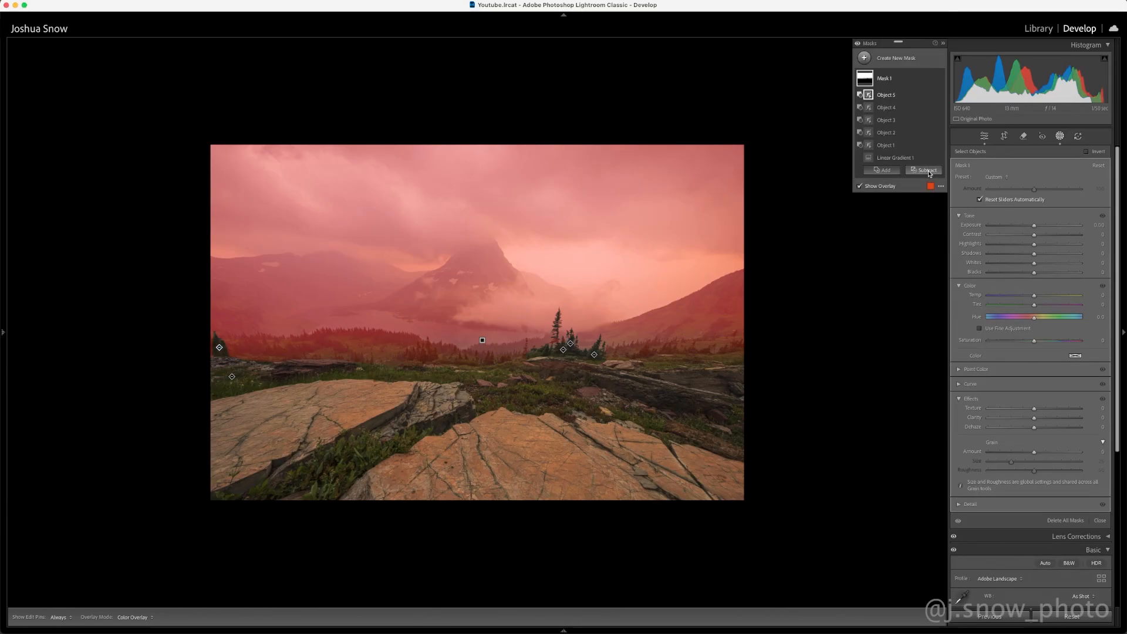
Step: Subtract a second object selection from the mask, brushed down over the remaining left-edge trees to the ground
left_click(928, 171)
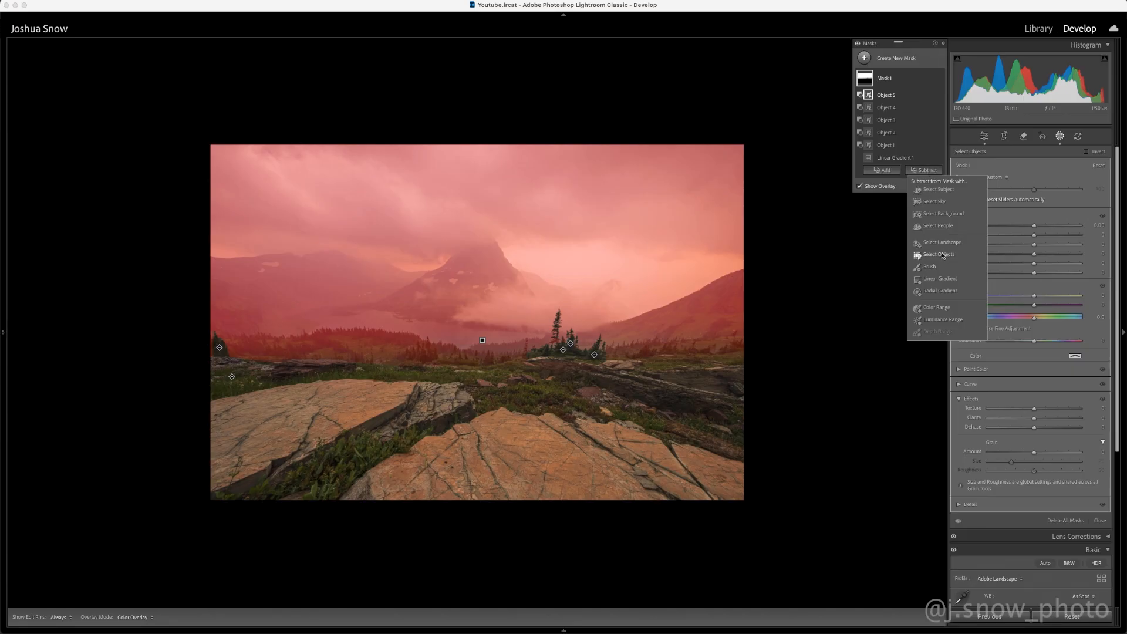
left_click(941, 255)
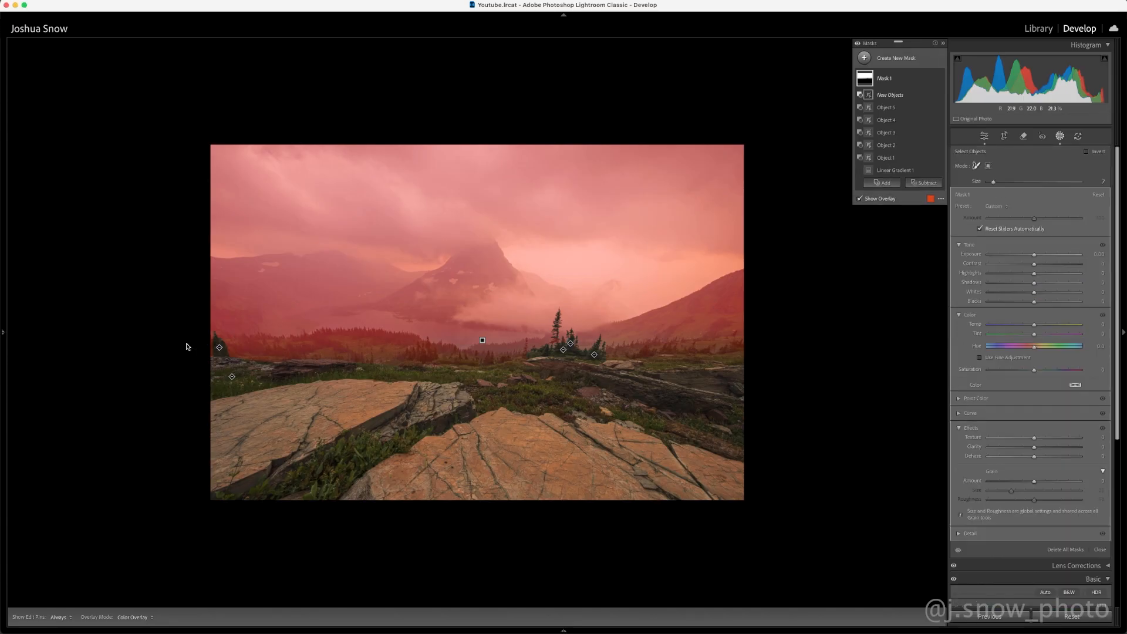
left_click_drag(214, 338, 240, 362)
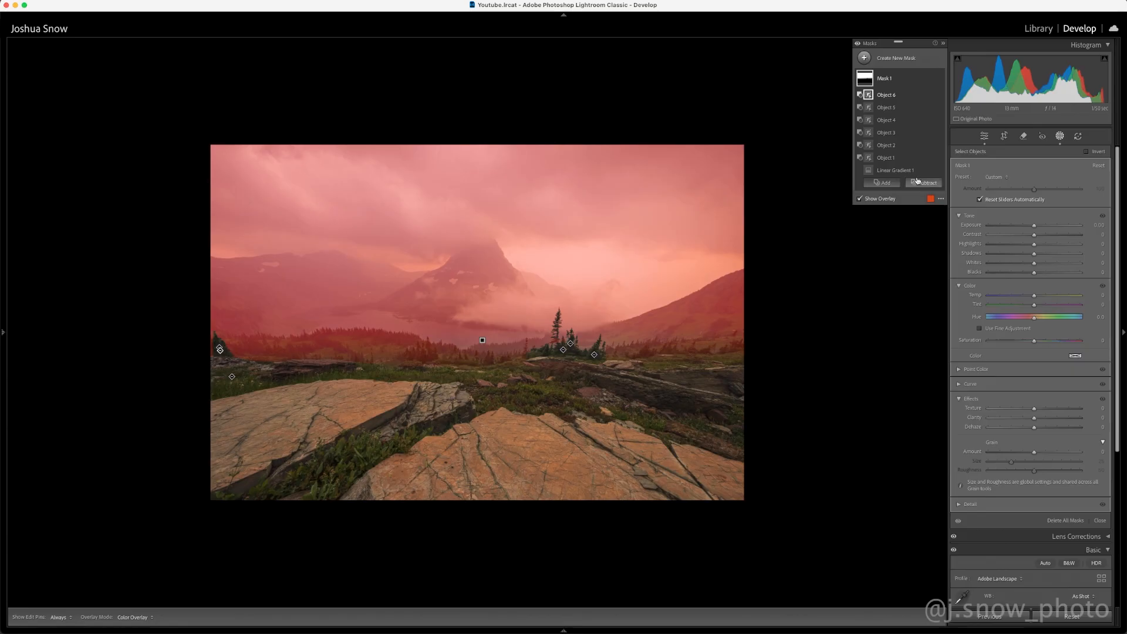
Step: Subtract the low growth just left of the tall tree from the mask with a brushed object selection
left_click(922, 183)
left_click(942, 266)
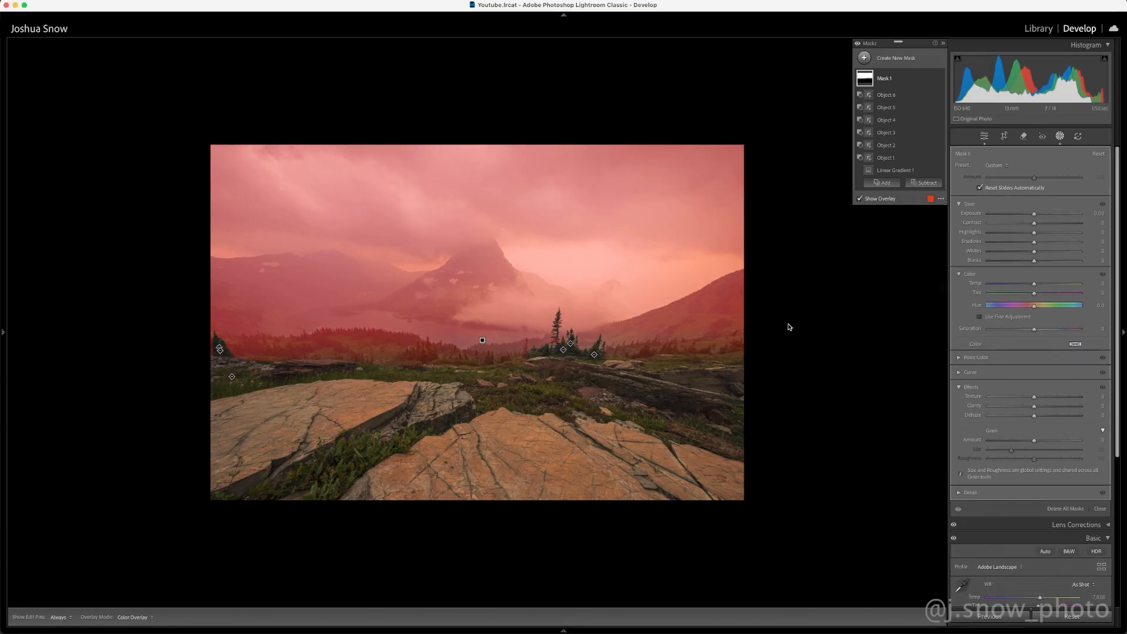
left_click_drag(527, 339, 526, 356)
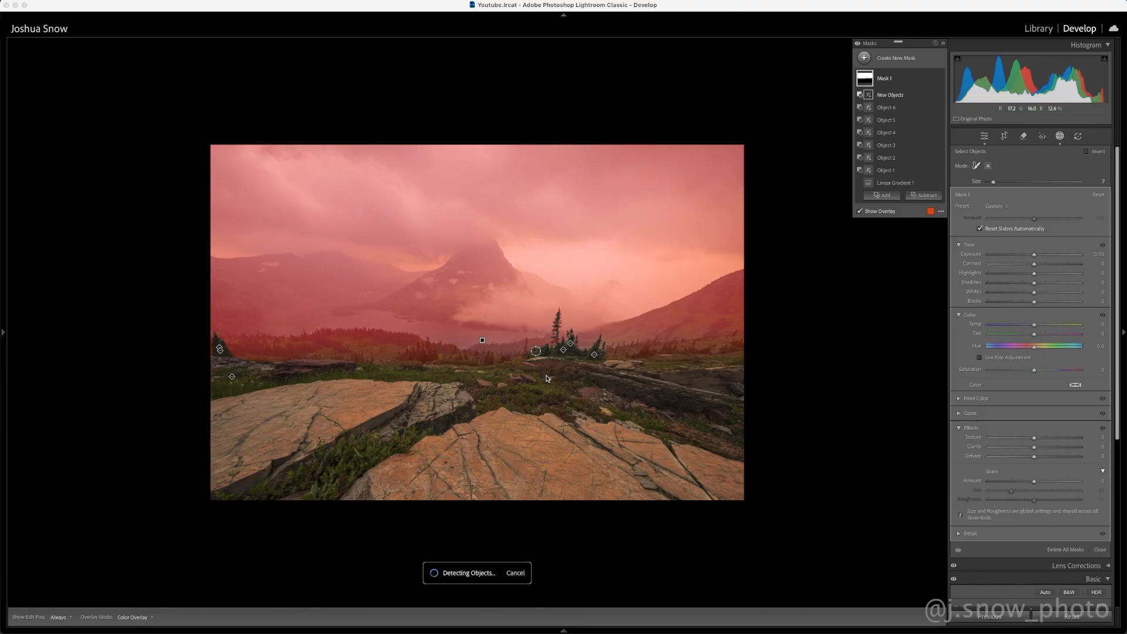
Step: Subtract the treeline from the tall tree to the photo's right edge by brushing an object selection along it
left_click(936, 199)
left_click(955, 276)
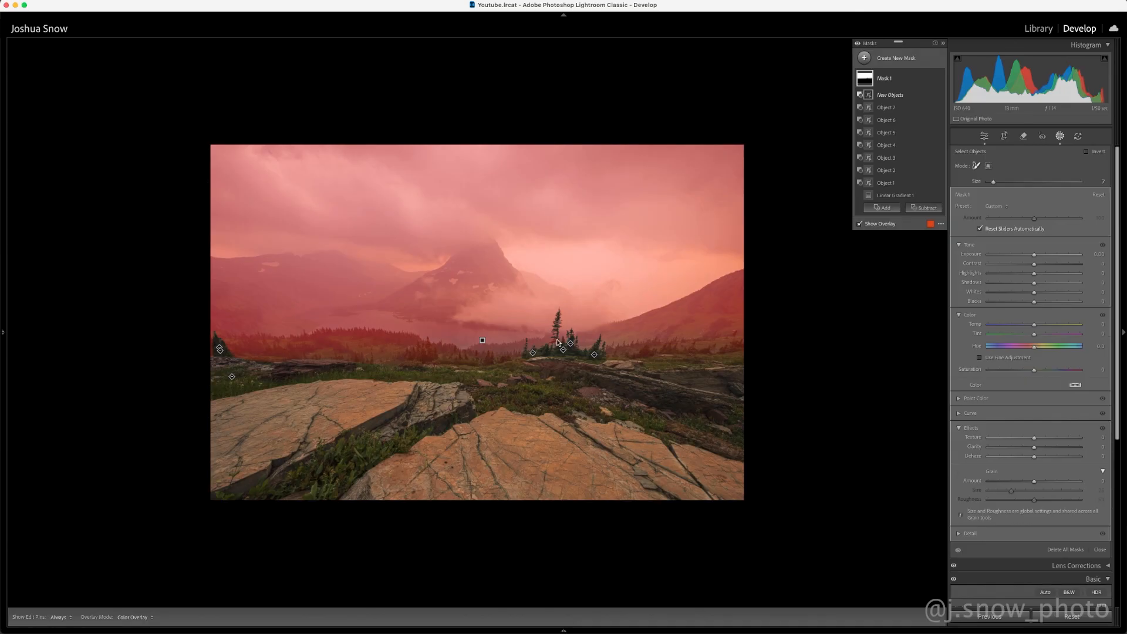
scroll(556, 341, "up", 3)
scroll(555, 339, "down", 3)
mouse_move(556, 340)
left_mouse_down()
mouse_move(607, 358)
mouse_move(634, 345)
mouse_move(638, 356)
mouse_move(748, 342)
mouse_move(600, 356)
mouse_move(742, 351)
left_mouse_up()
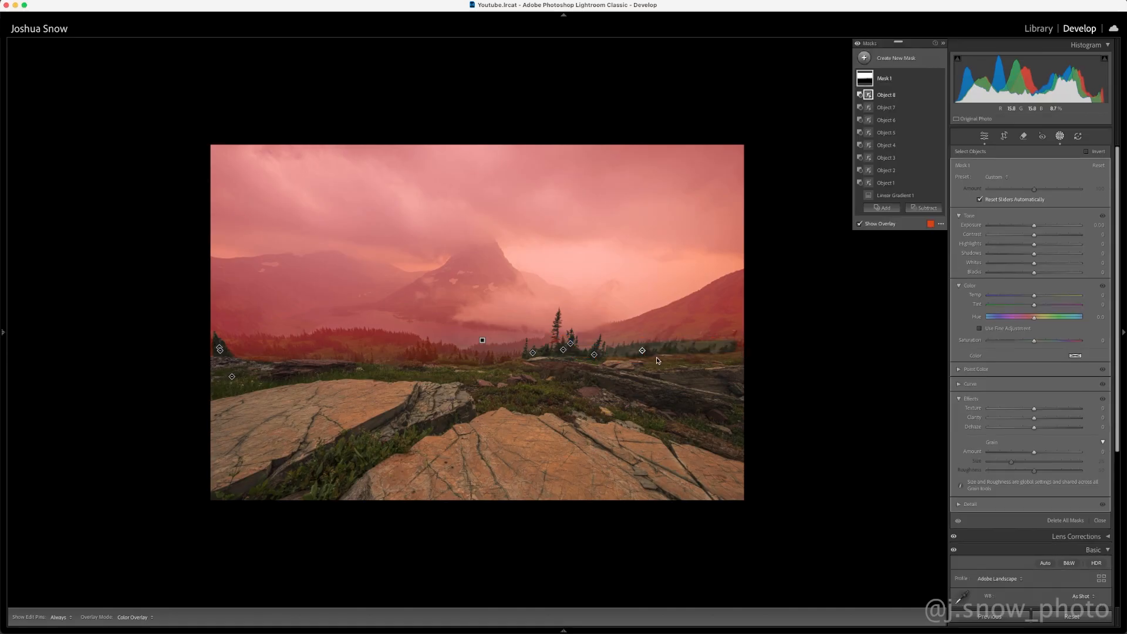
Step: Try subtracting another brushed object selection around the tall tree's lower trunk, and undo it
left_click(924, 208)
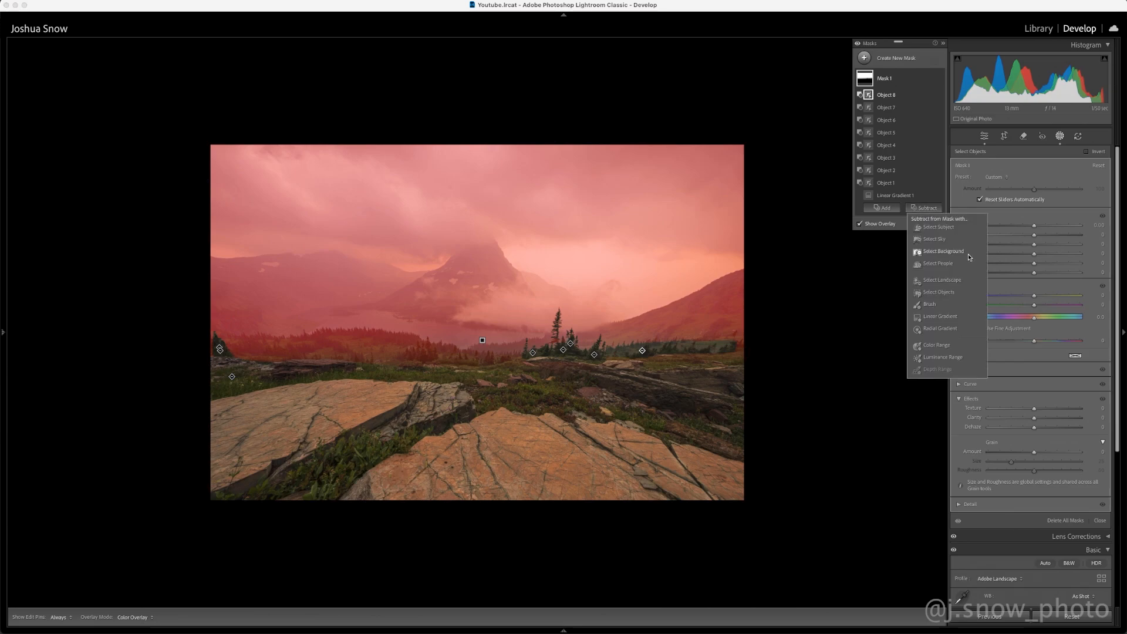
left_click(949, 294)
left_click_drag(555, 342, 566, 339)
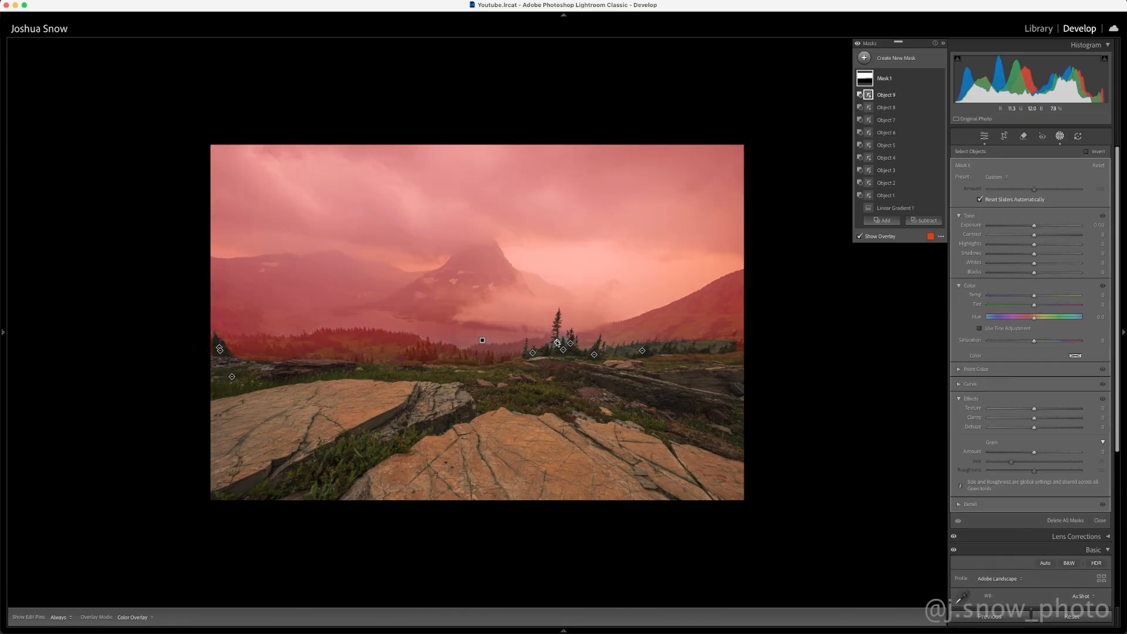
key("super+z")
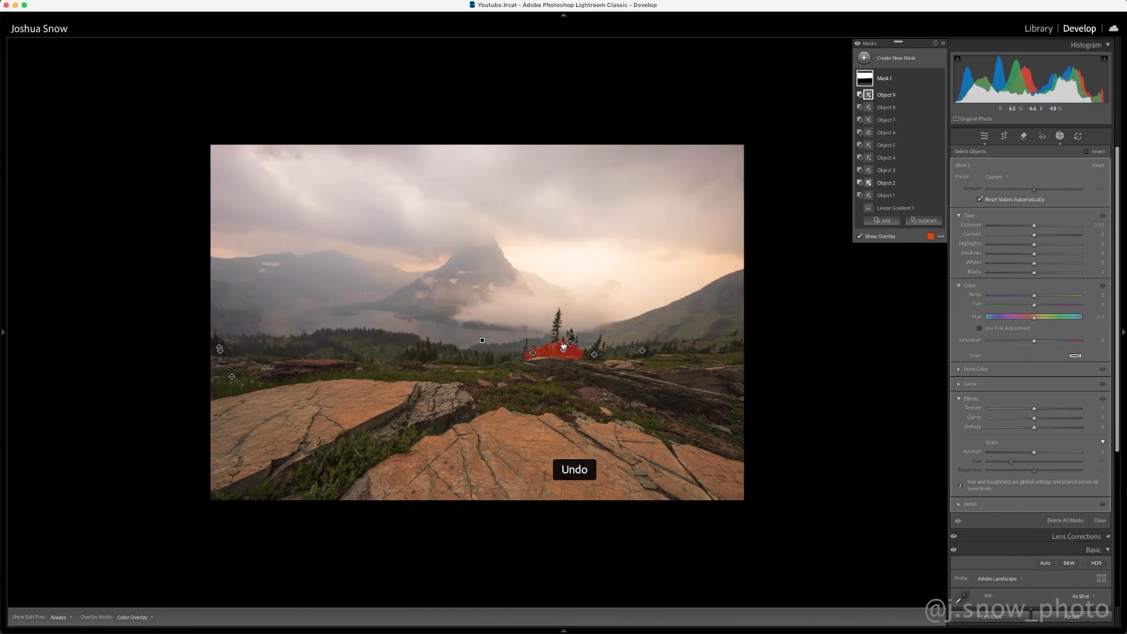
Step: Set the first mask's exposure to -0.21 and lower its highlights to -32
left_click(931, 81)
left_click_drag(1037, 217, 1032, 216)
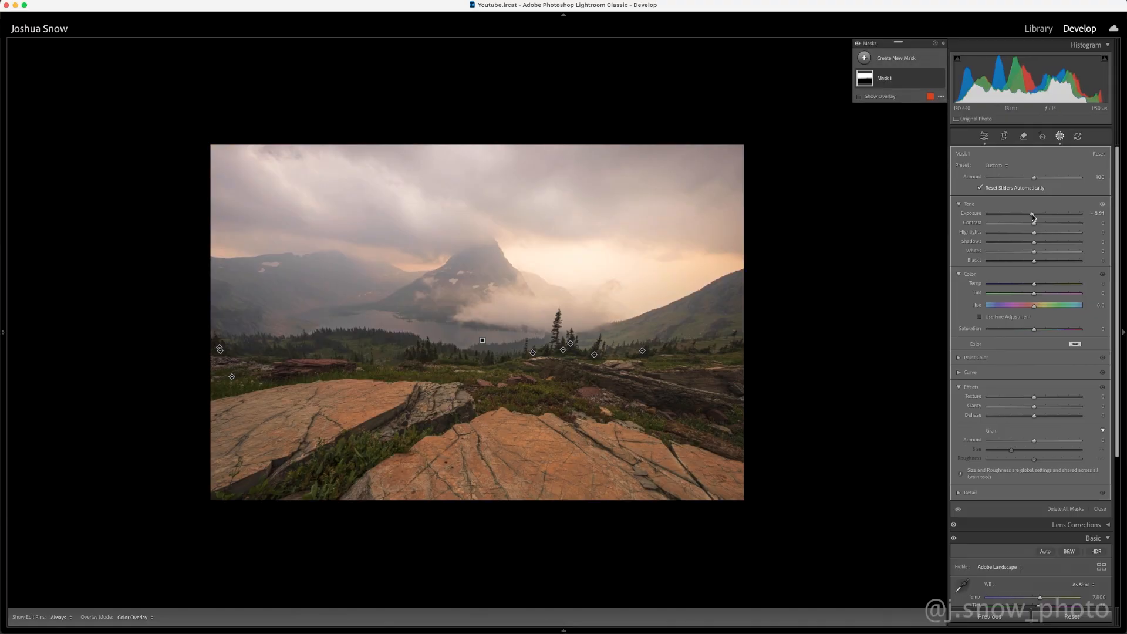
left_click_drag(1035, 235, 1021, 237)
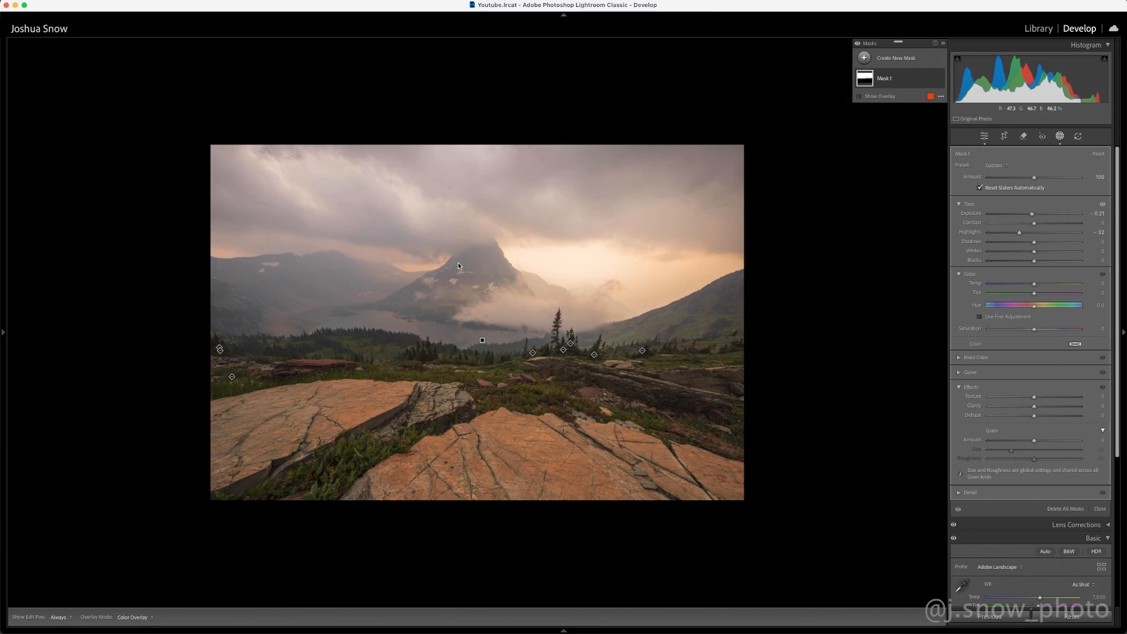
Step: Create a second mask with a linear gradient running from the photo's upper edge down to the lake
left_click(866, 59)
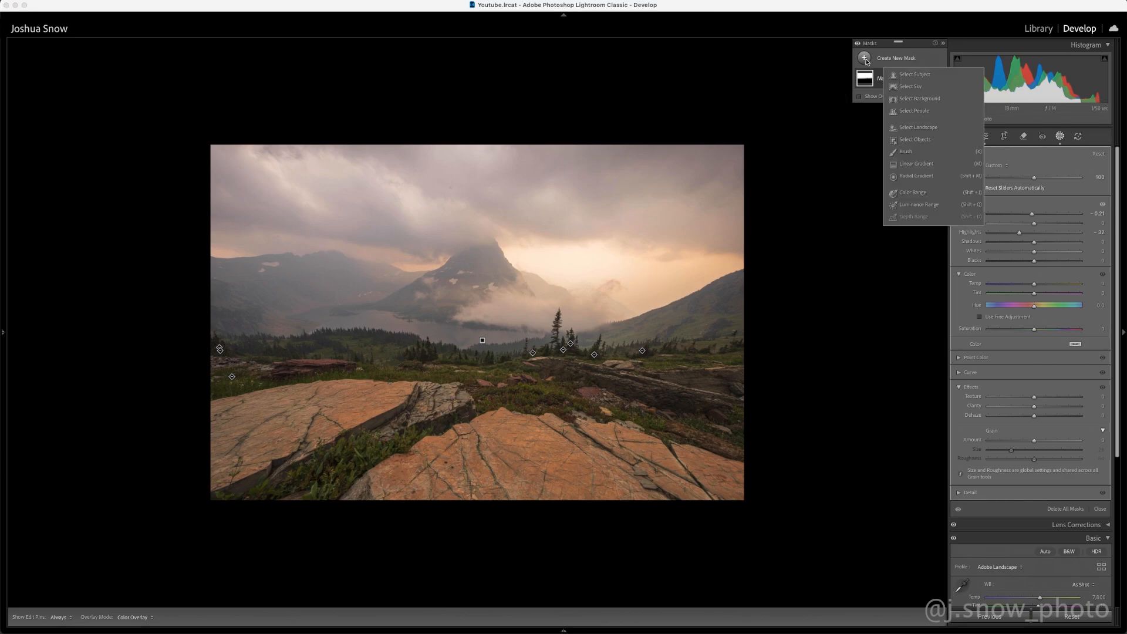
left_click(916, 164)
left_click_drag(391, 126, 395, 308)
left_click_drag(393, 129, 393, 156)
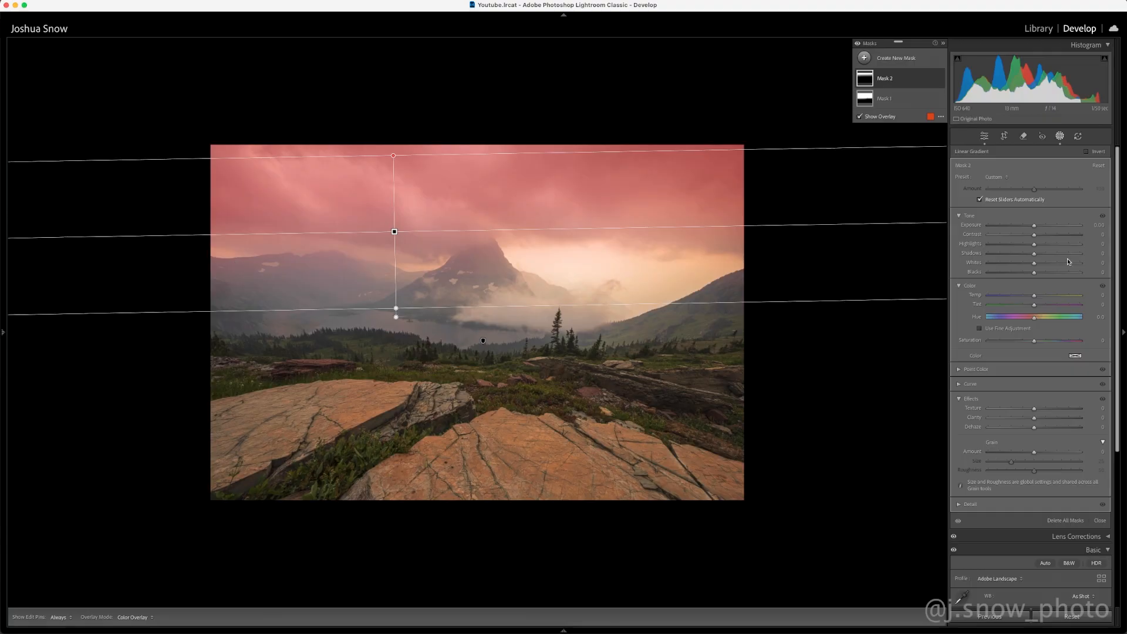
Step: Set the second mask's exposure to -0.35, contrast to 13 and clarity to 10, and shift both gradient ends slightly downward
left_click_drag(1035, 228, 1040, 235)
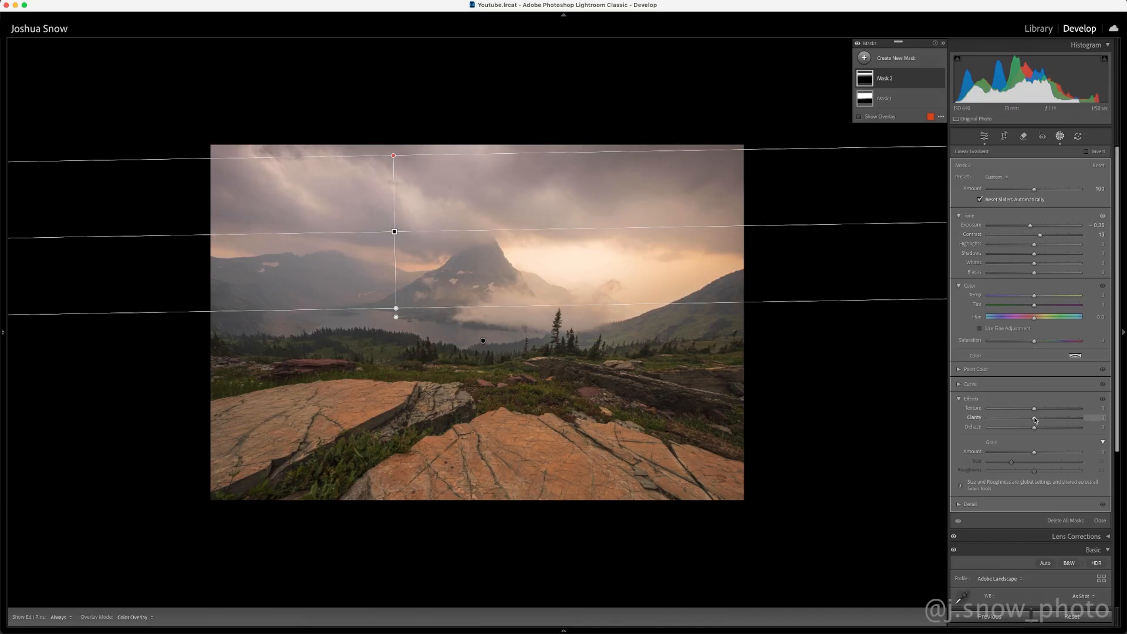
left_click_drag(1035, 420, 1039, 419)
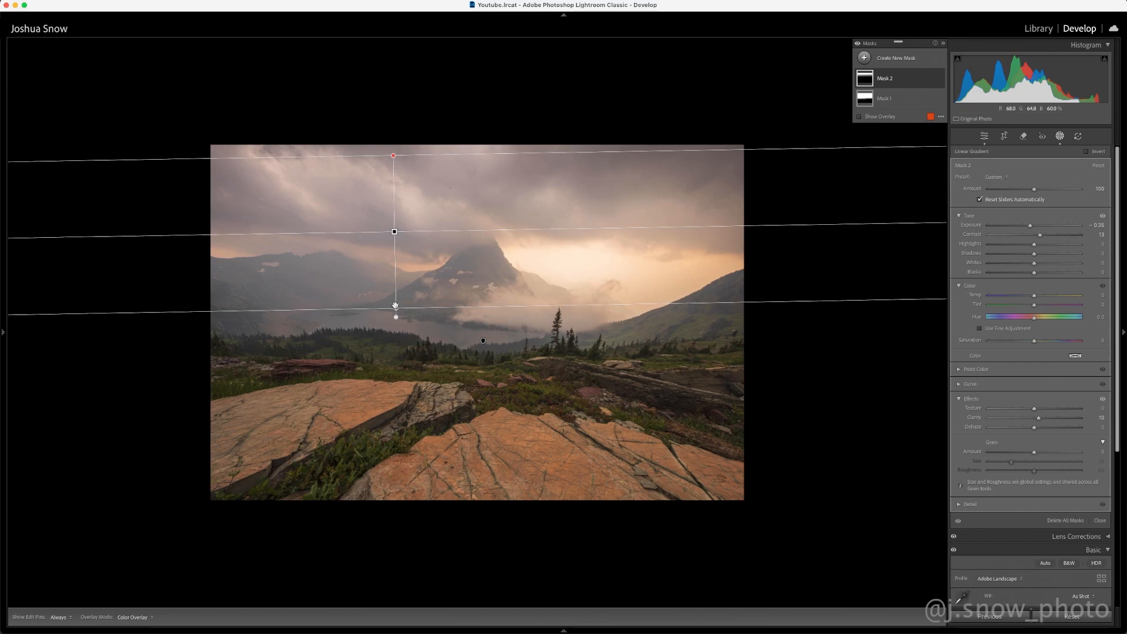
left_click_drag(397, 308, 396, 329)
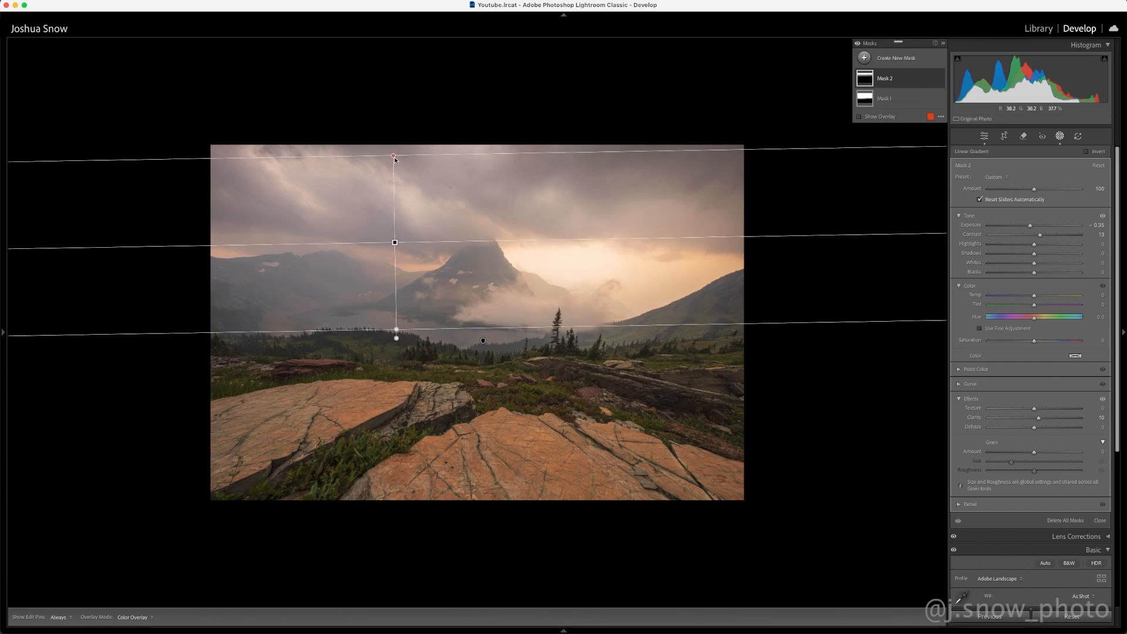
left_click_drag(393, 155, 394, 166)
Step: Create a third mask with a linear gradient from just above the photo down to the mountain slopes
left_click(865, 58)
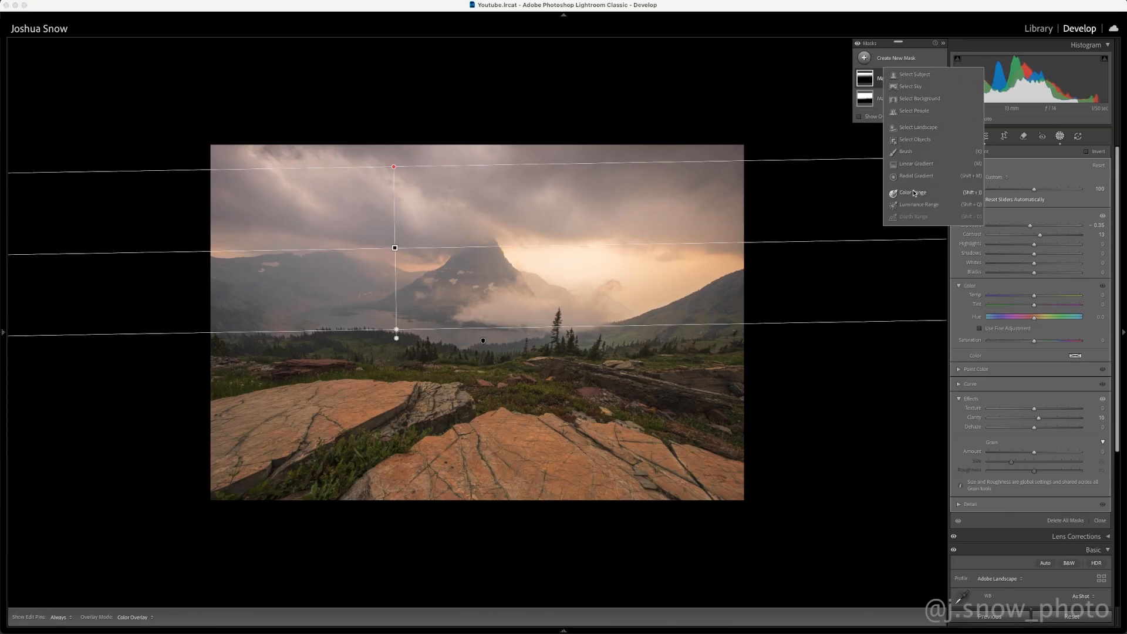
left_click(916, 165)
left_click_drag(344, 110, 346, 289)
left_click_drag(344, 109, 345, 118)
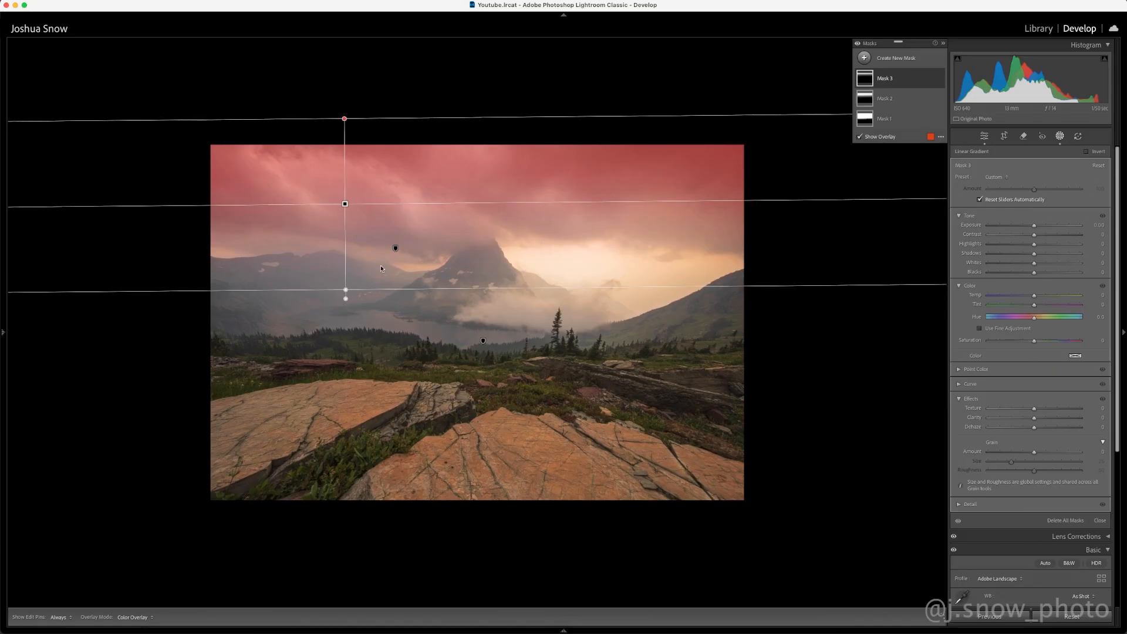
Step: Set the third mask's exposure to -0.48 and compare the photo with all masks hidden and shown
left_click_drag(1034, 225, 1030, 229)
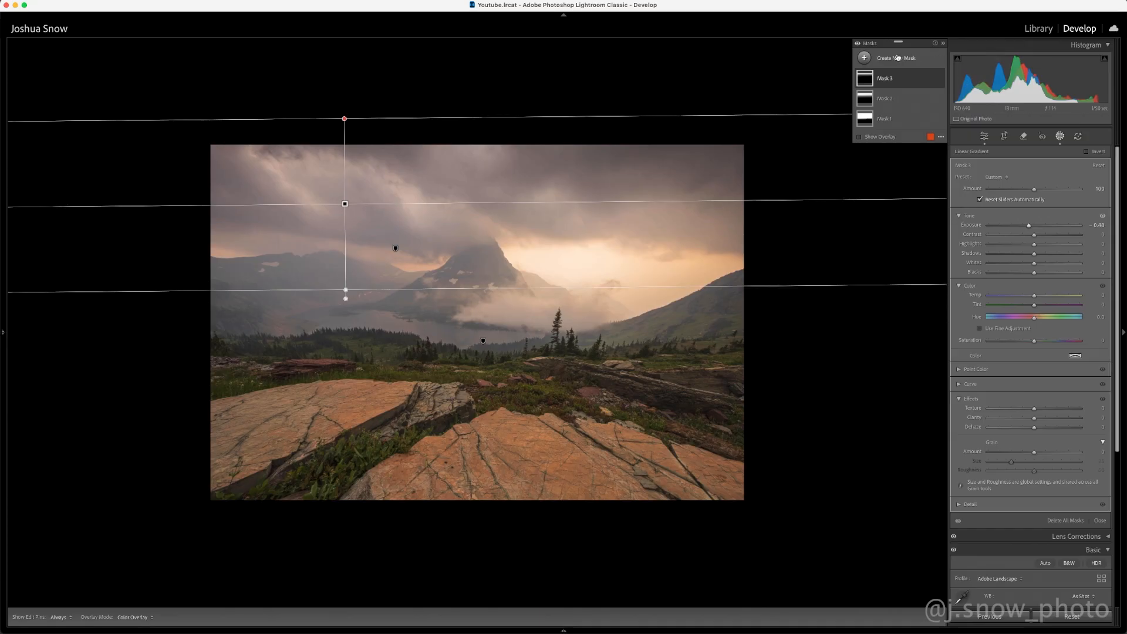
left_click(858, 44)
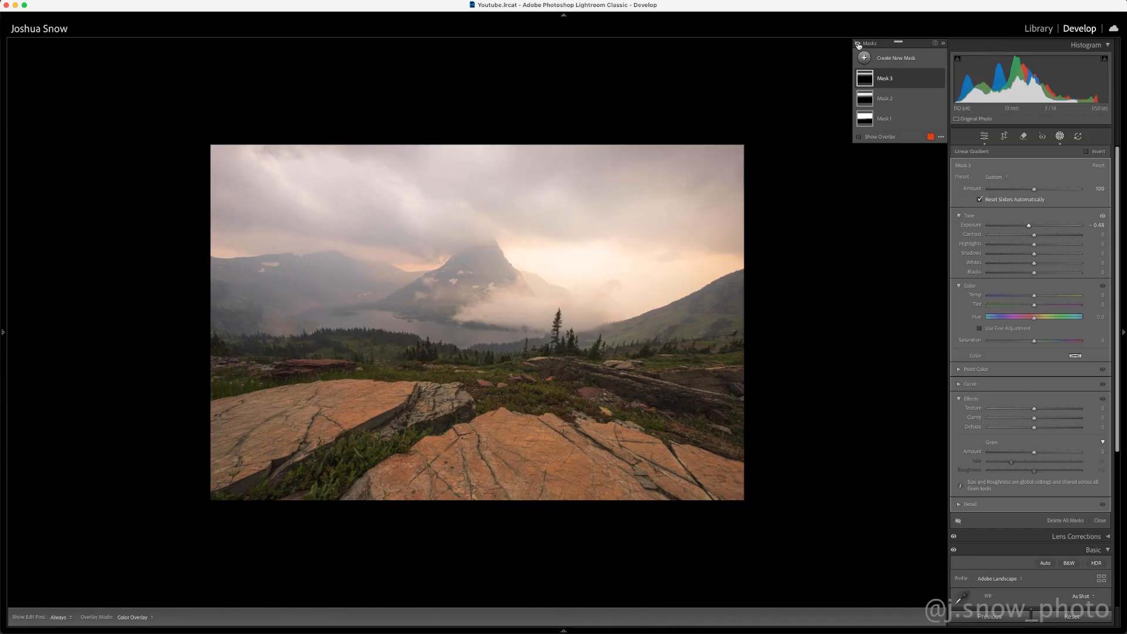
left_click(858, 44)
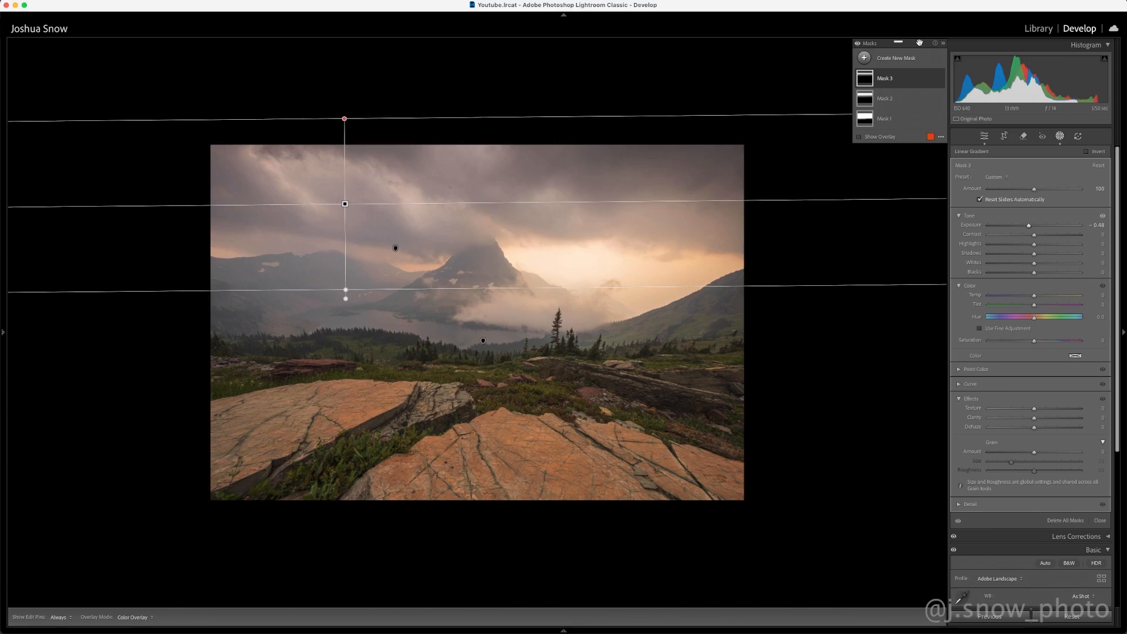
Step: Create a fourth mask with a wide, flat radial gradient across the midground, extending past both sides of the photo
left_click(865, 58)
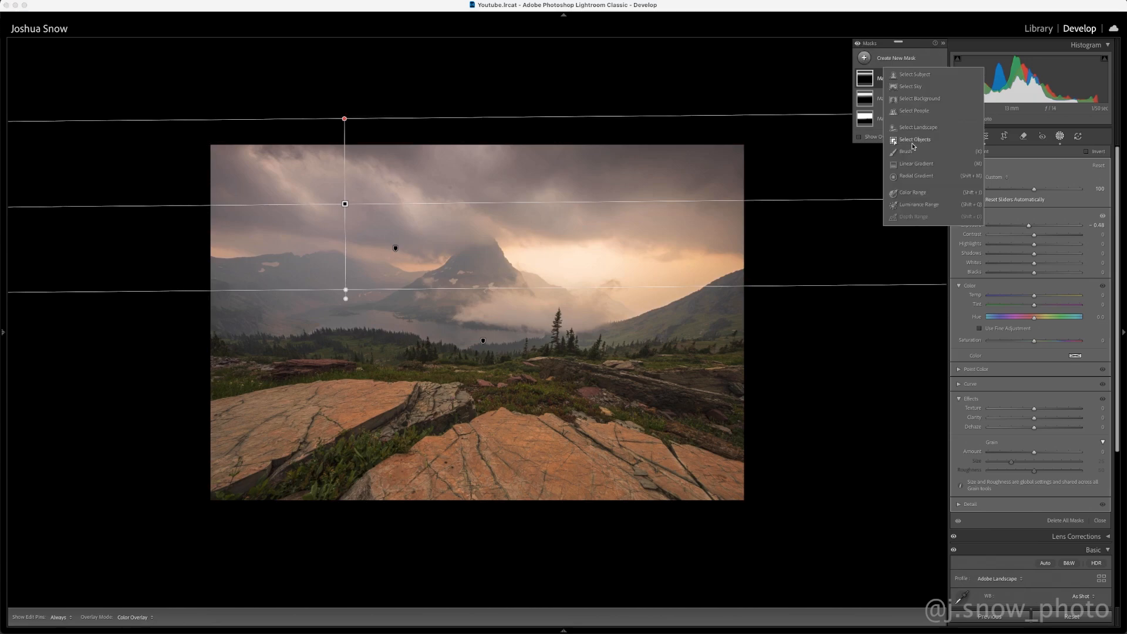
left_click(917, 176)
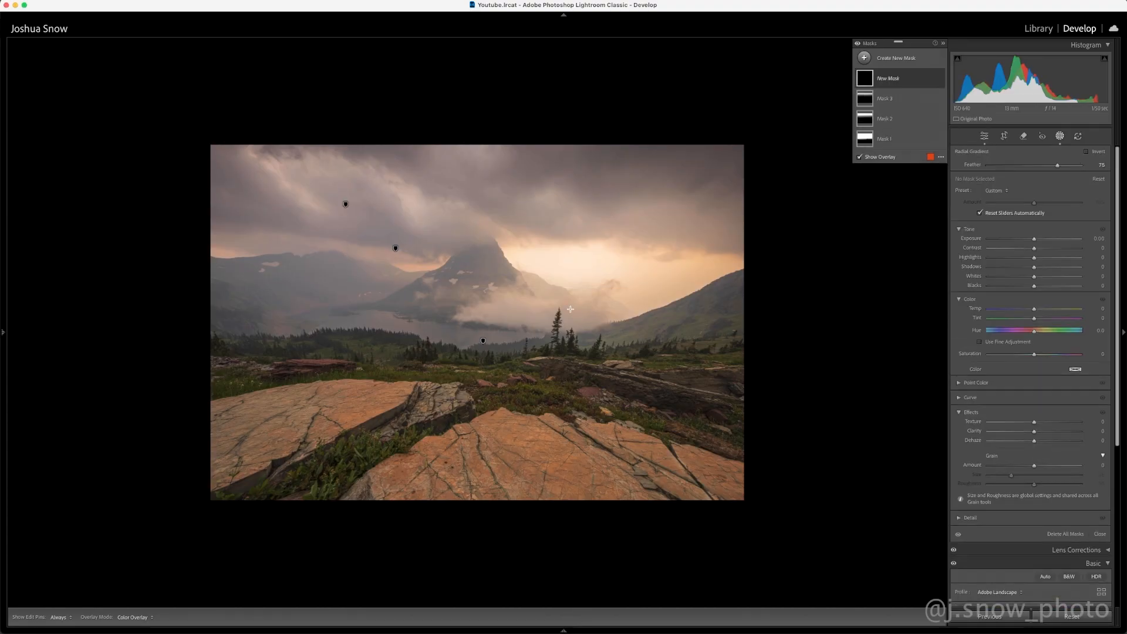
left_click_drag(450, 355, 732, 402)
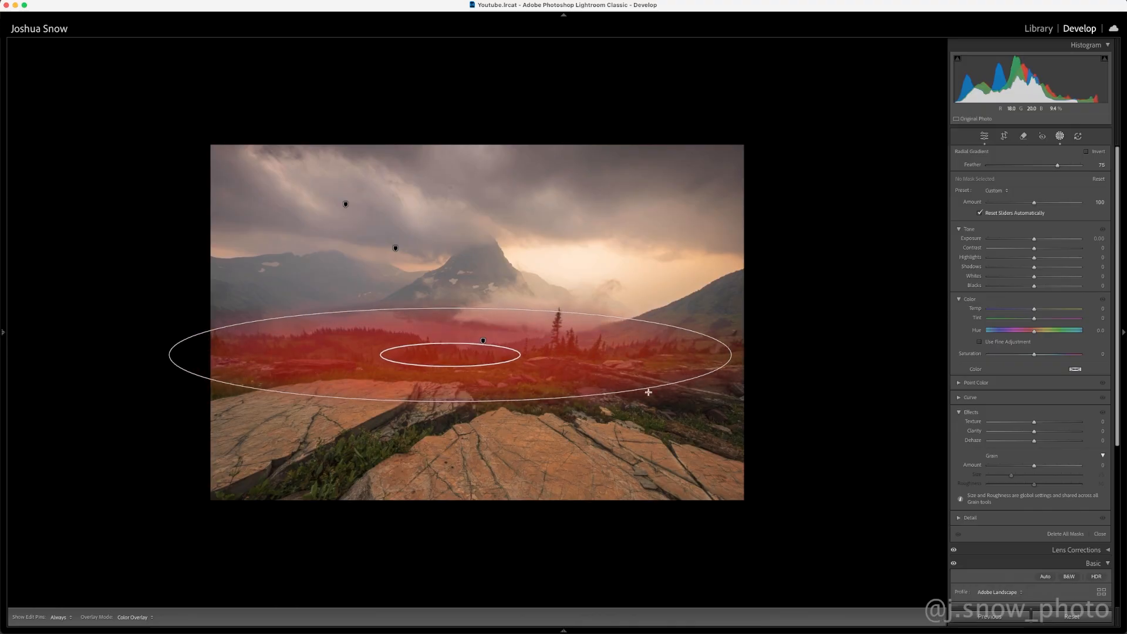
left_click_drag(532, 358, 569, 376)
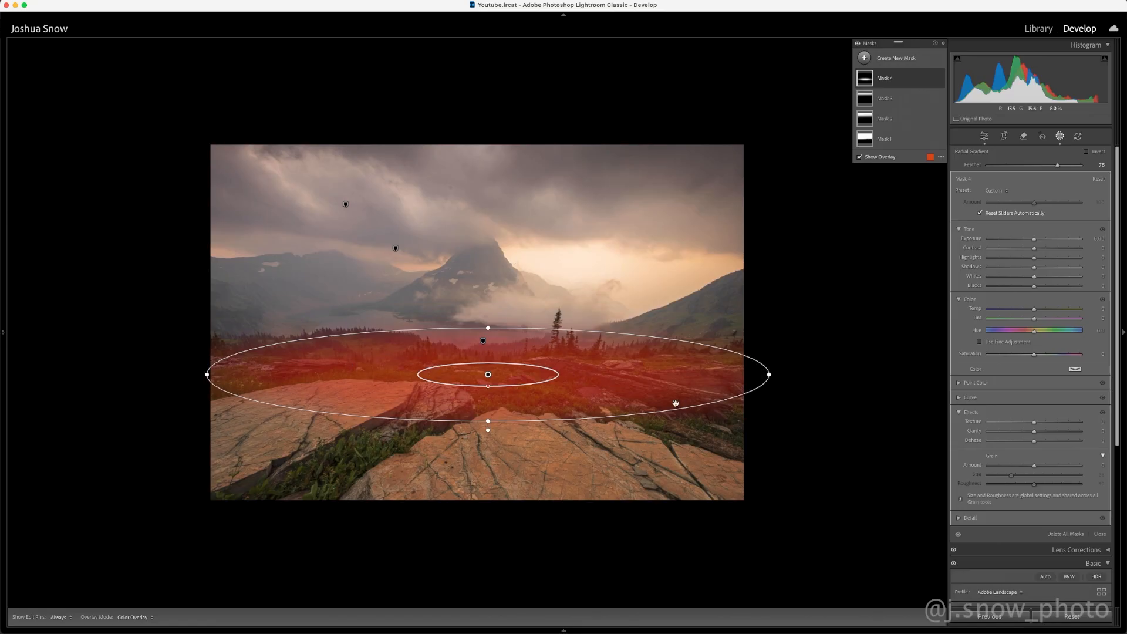
left_click_drag(764, 376, 807, 381)
left_click_drag(503, 384, 488, 387)
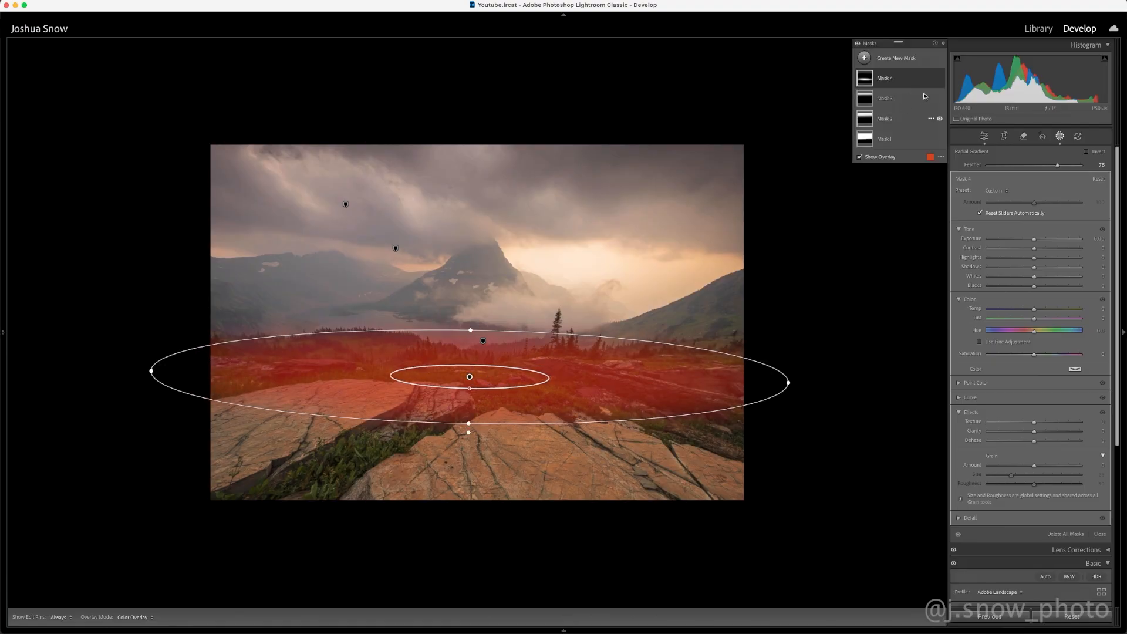
Step: Subtract a wide radial gradient centred over the mountains and lake from the midground mask
left_click(906, 76)
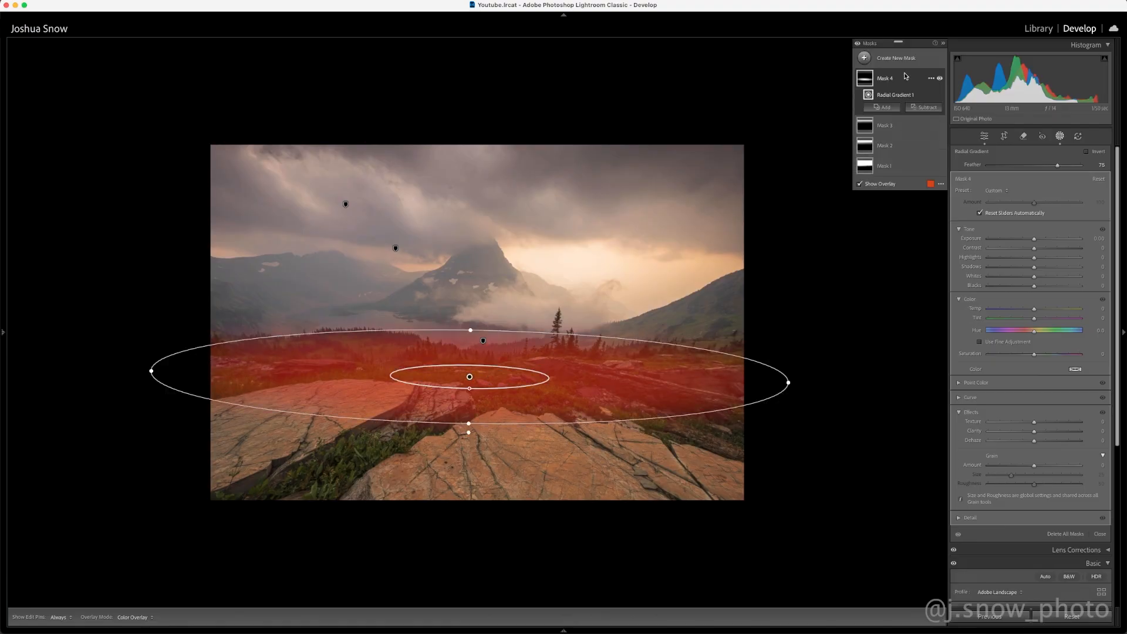
left_click(925, 107)
left_click(941, 228)
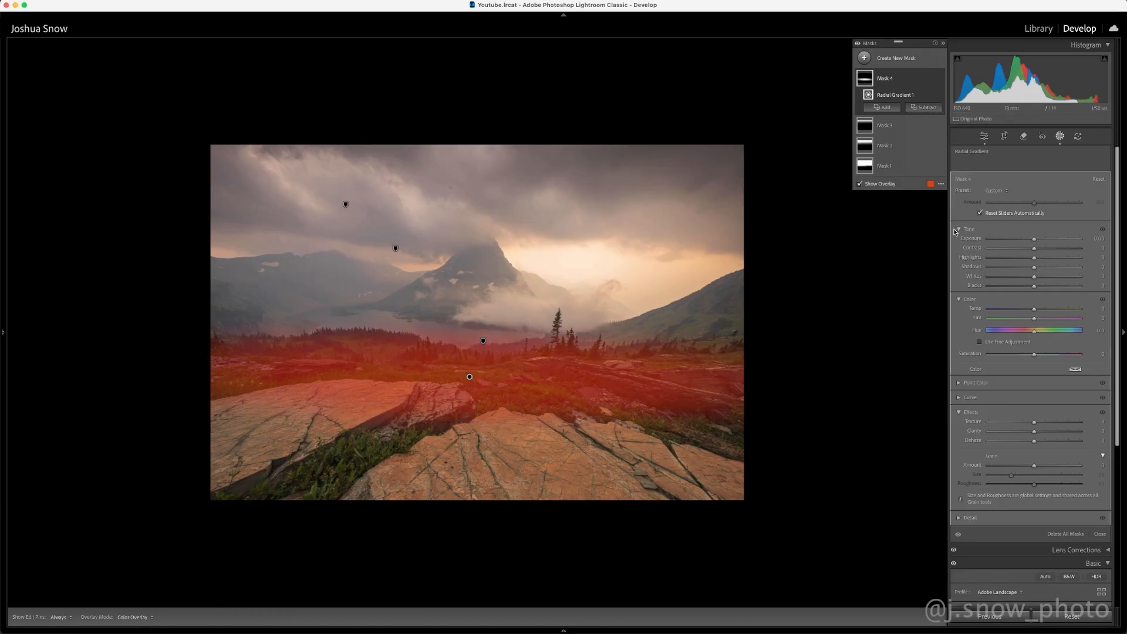
left_click_drag(403, 277, 700, 349)
left_click_drag(420, 276, 495, 301)
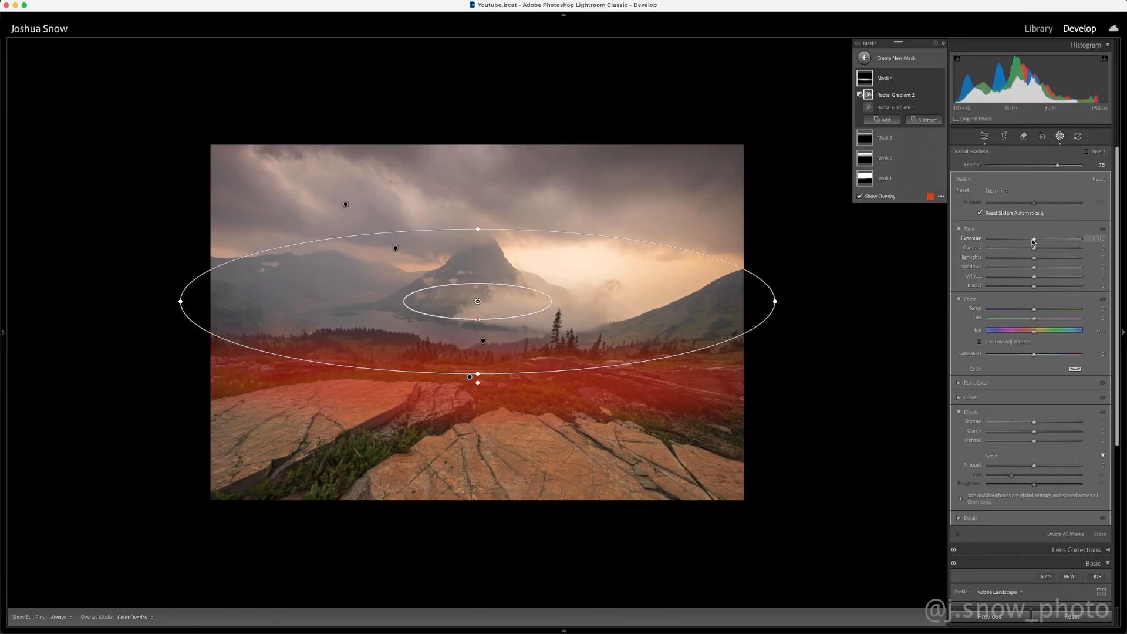
Step: Raise the midground mask's exposure to 0.50, shadows to 13 and whites to 14
left_click_drag(1035, 240, 1039, 240)
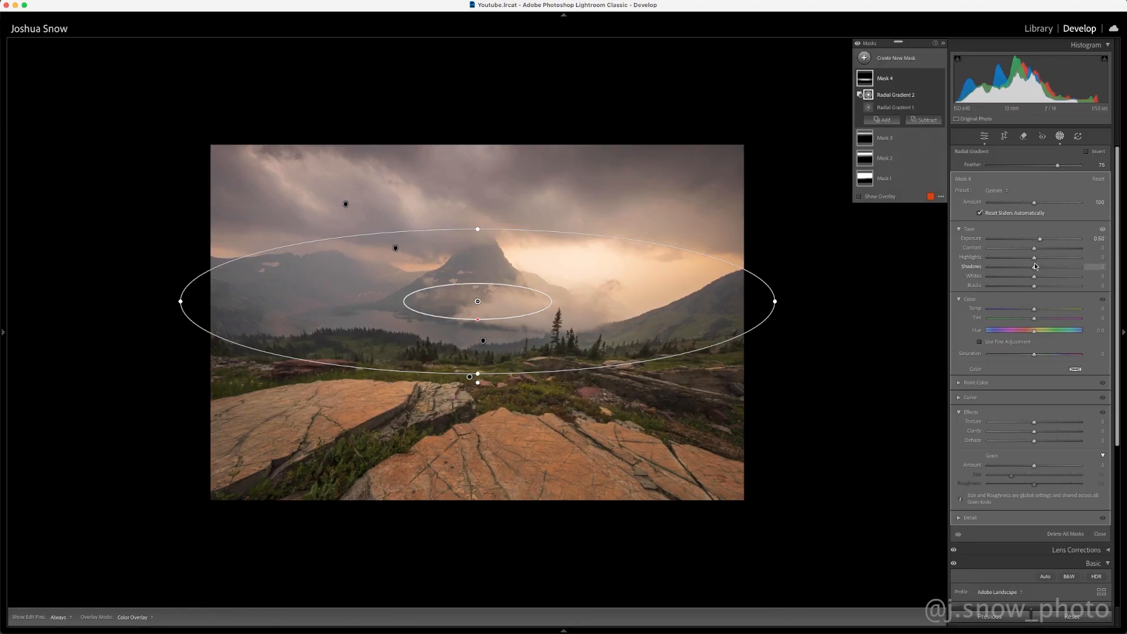
mouse_move(1036, 270)
left_mouse_down()
mouse_move(1041, 280)
mouse_move(1042, 271)
left_mouse_up()
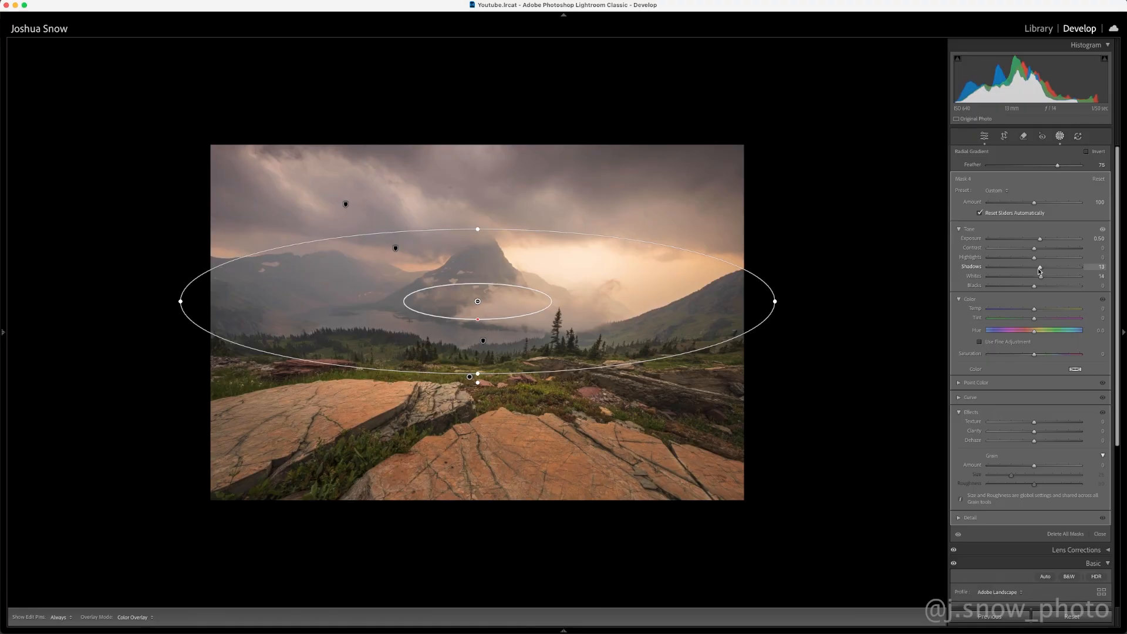
Step: Lower the midground mask's shadows slightly and compare the photo with that mask hidden and shown
left_click_drag(1038, 268, 1038, 268)
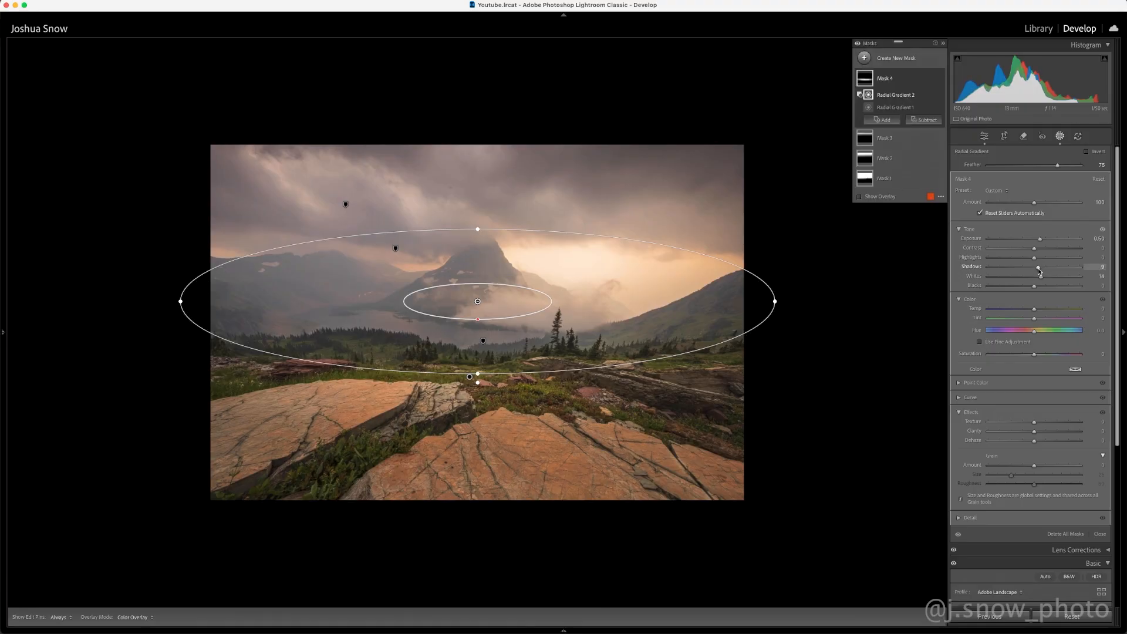
left_click(941, 79)
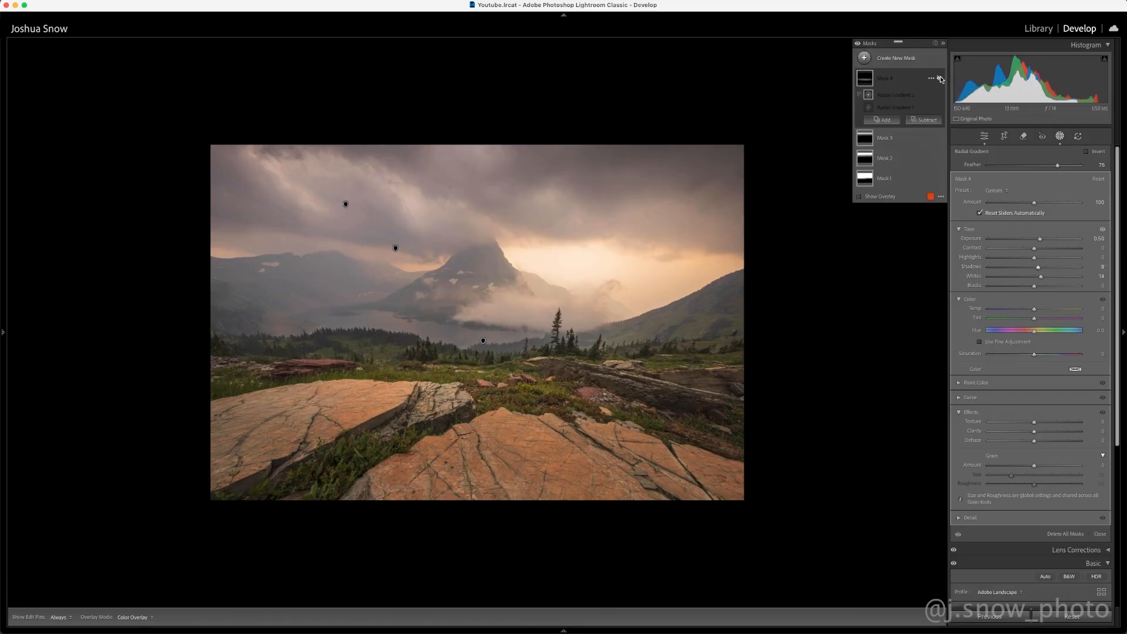
left_click(941, 78)
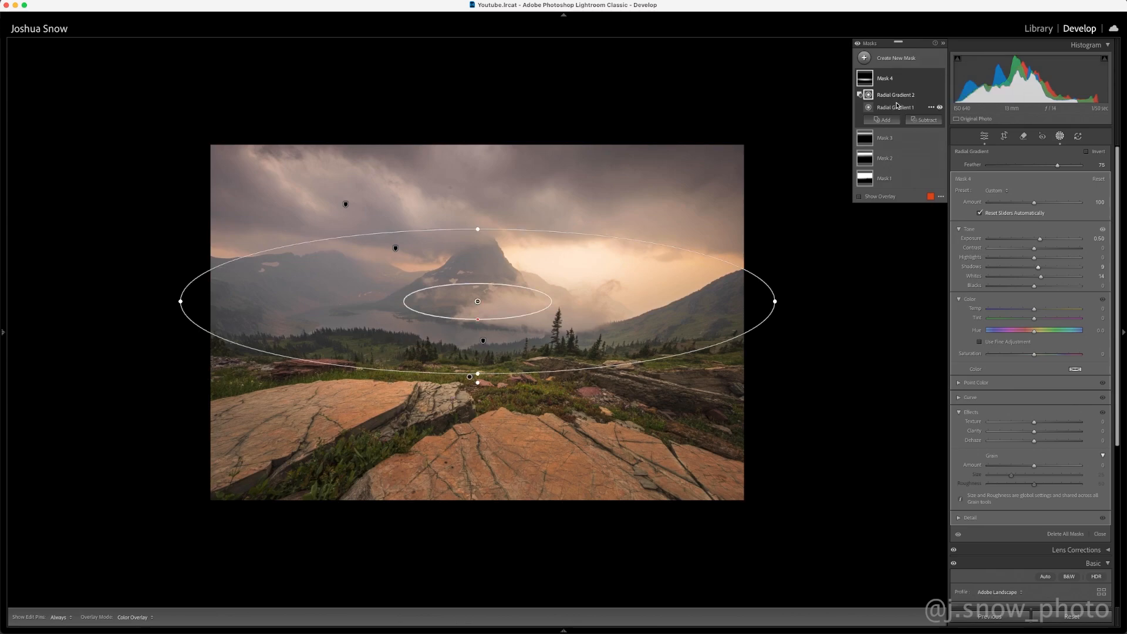
Step: Create a fifth mask with a slightly tilted linear gradient covering the foreground and fading out just below the lake
left_click(866, 61)
left_click(913, 166)
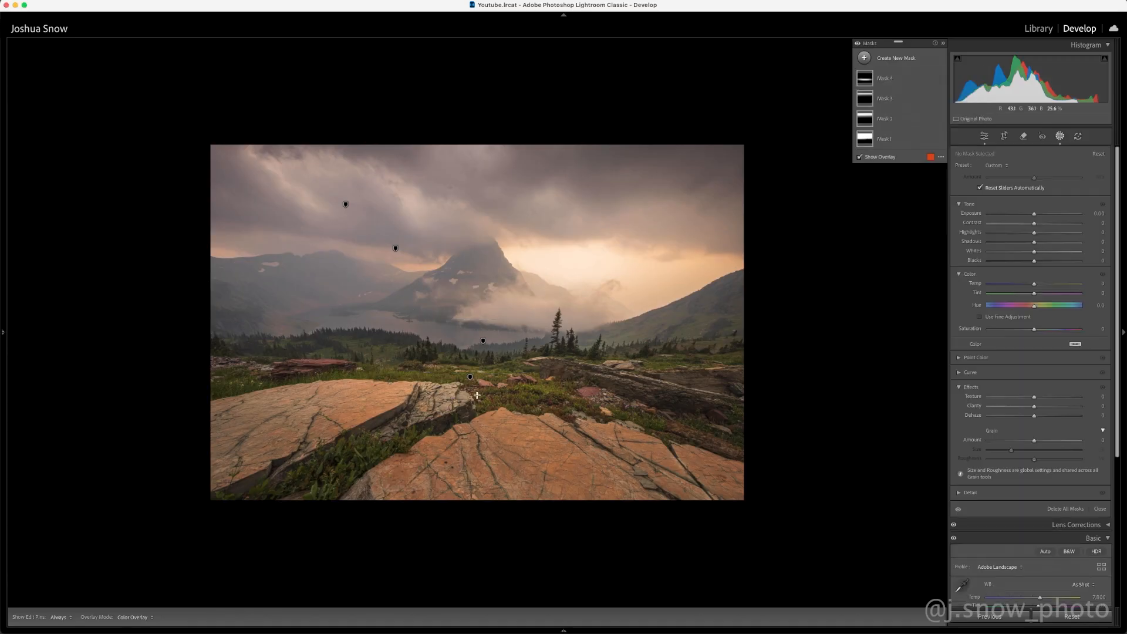
left_click_drag(477, 385, 470, 324)
Step: Darken the foreground gradient's exposure to about -0.3, raise its contrast to about 13, and increase texture and clarity slightly
left_click_drag(1035, 228, 1042, 238)
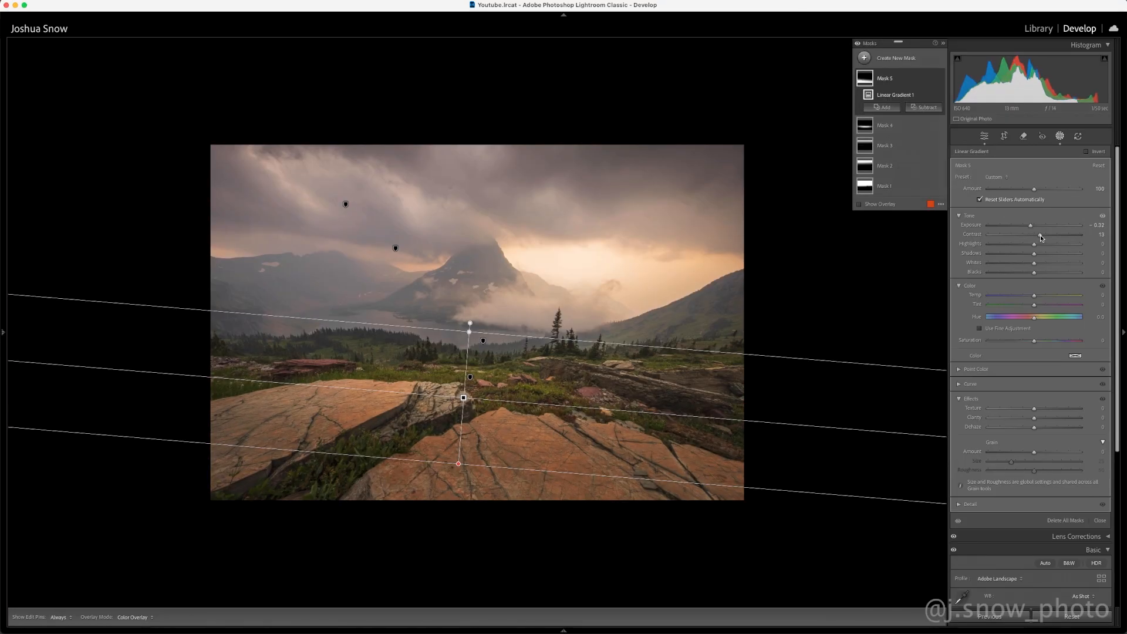
left_click_drag(1034, 411, 1039, 418)
left_click_drag(1038, 420, 1037, 421)
Step: Create a sixth mask by object selection, using a rectangle drawn around the foreground rocks across the photo's full width
left_click(867, 58)
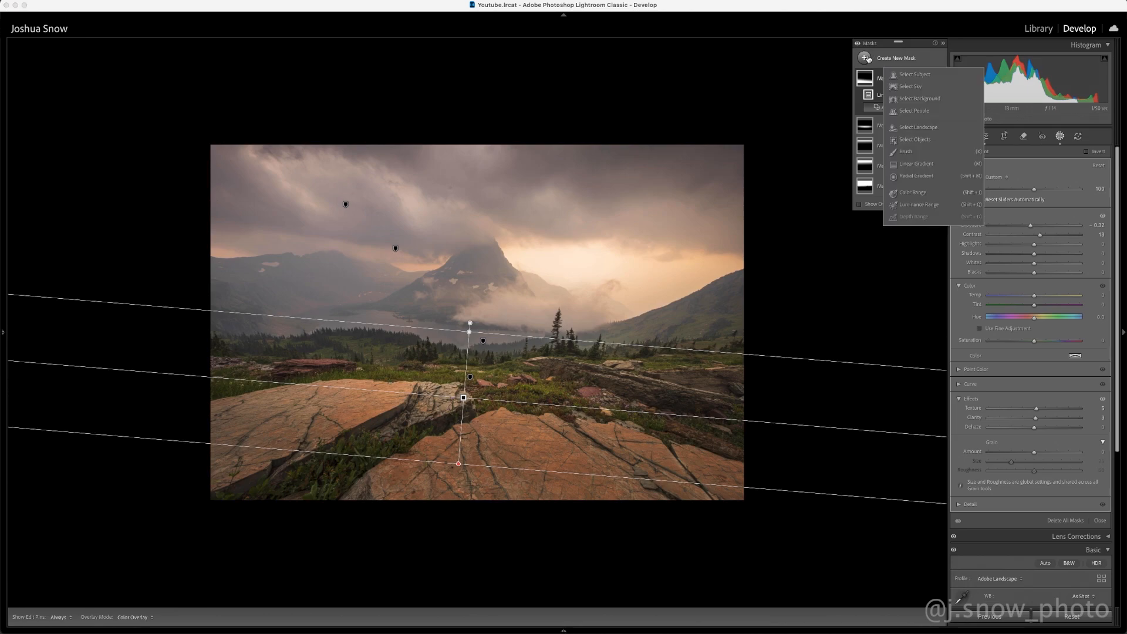
left_click(917, 140)
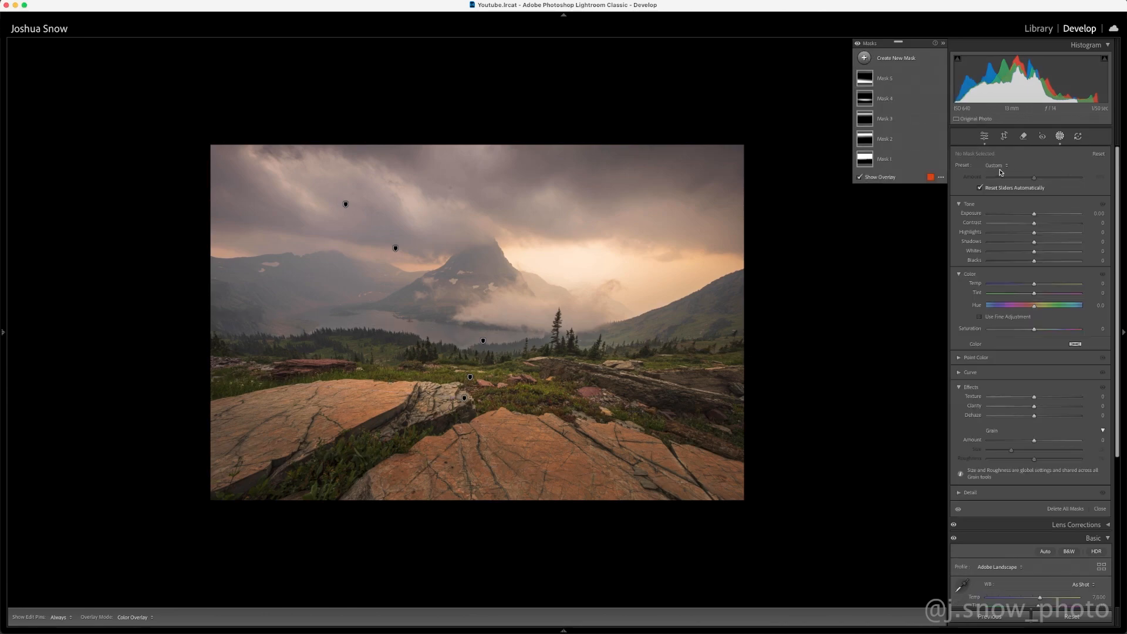
left_click(989, 166)
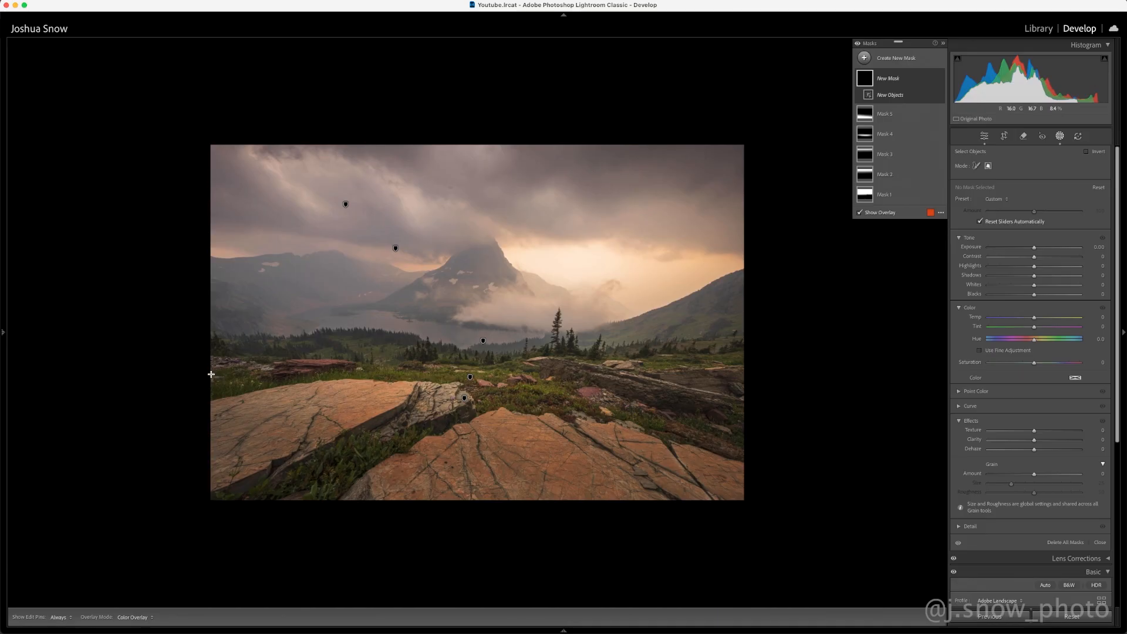
left_click_drag(211, 374, 745, 524)
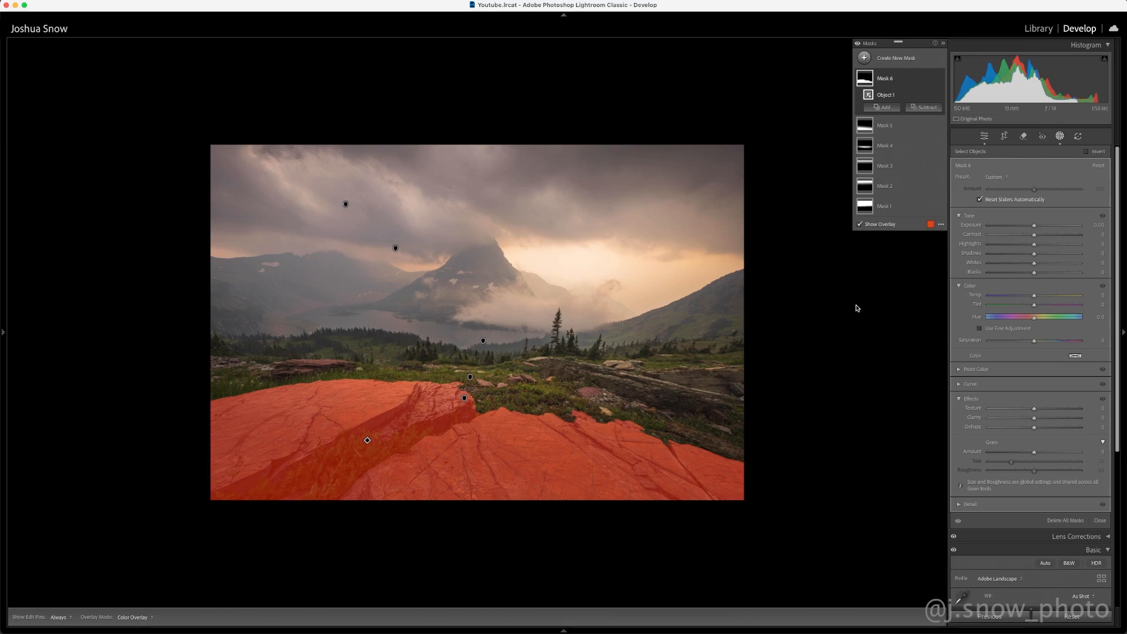
Step: Intersect the rock mask with a color range sampled from the right-hand and left-hand orange rocks
left_click(929, 82)
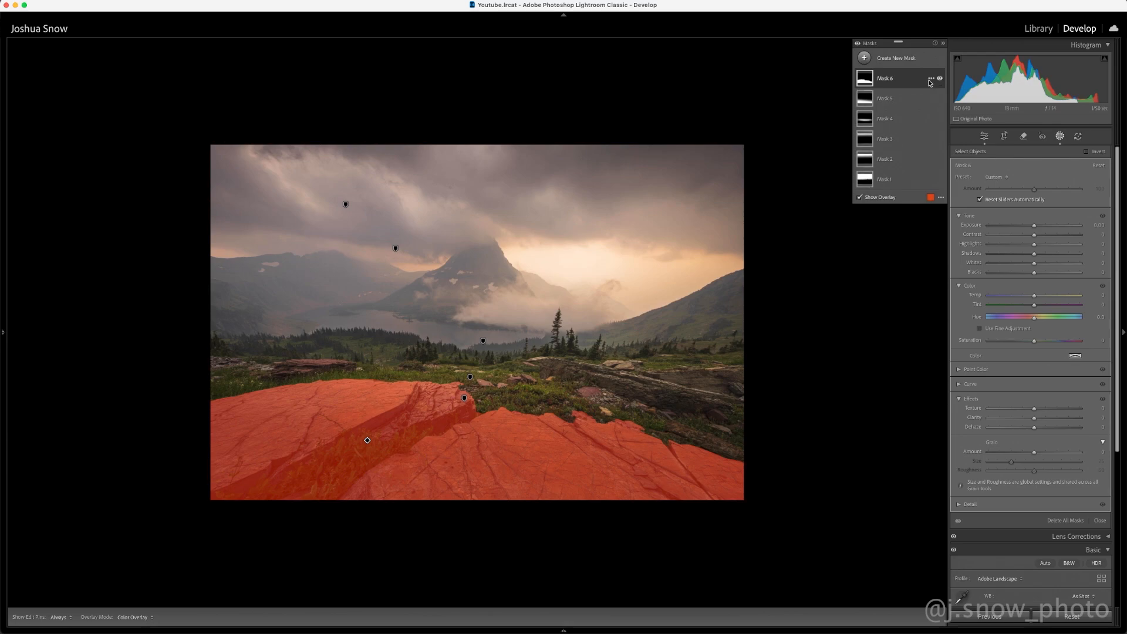
left_click(931, 78)
mouse_move(975, 124)
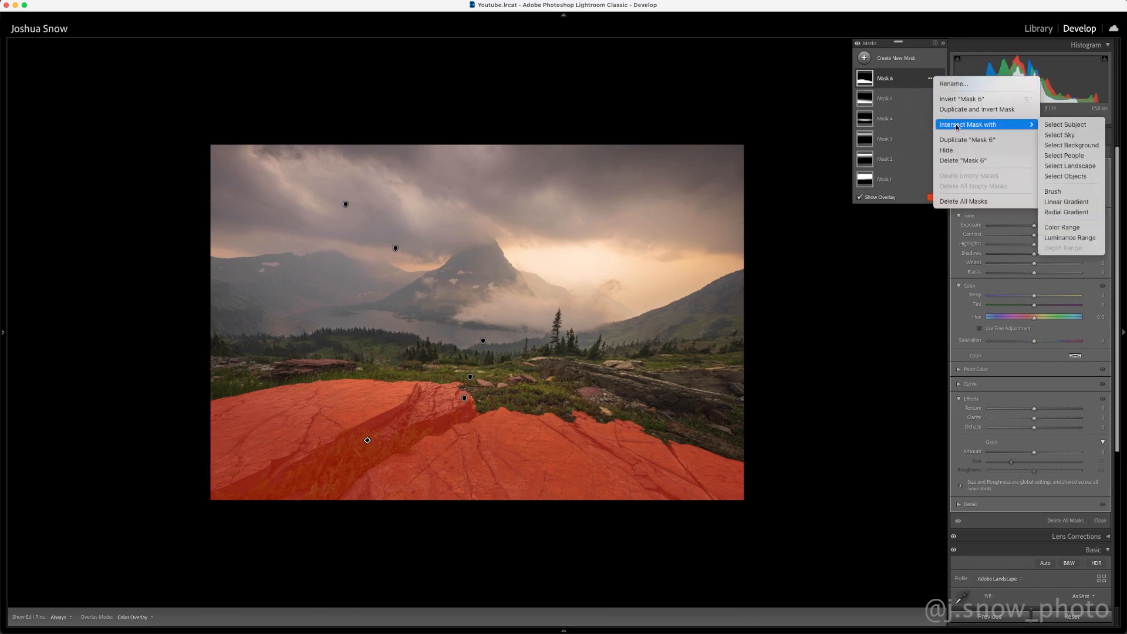
left_click(1064, 228)
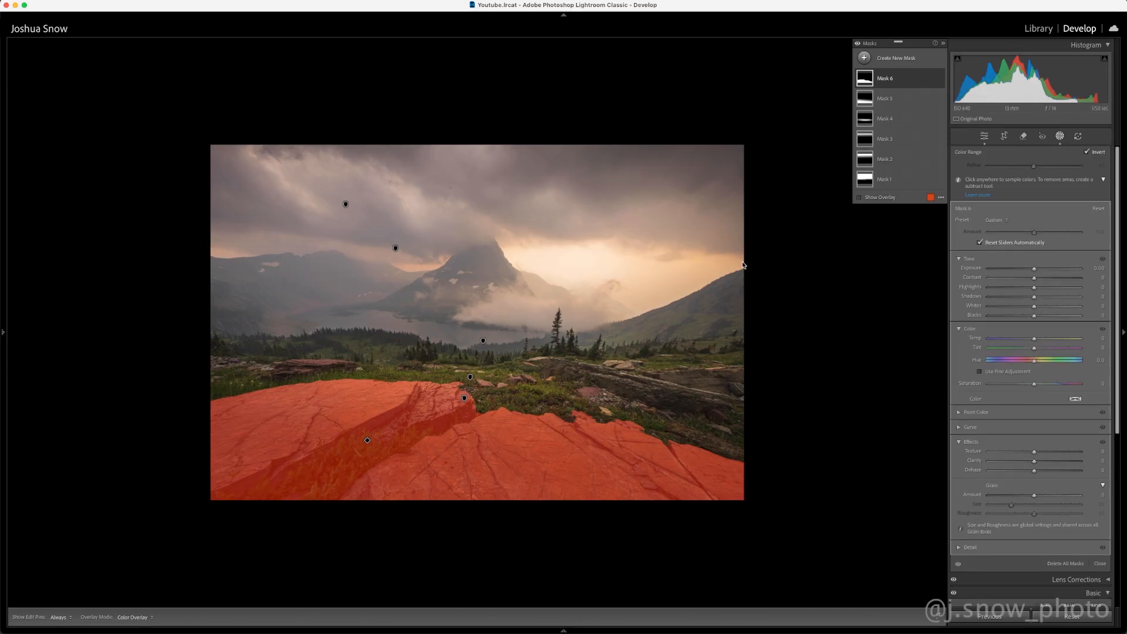
left_click(539, 446)
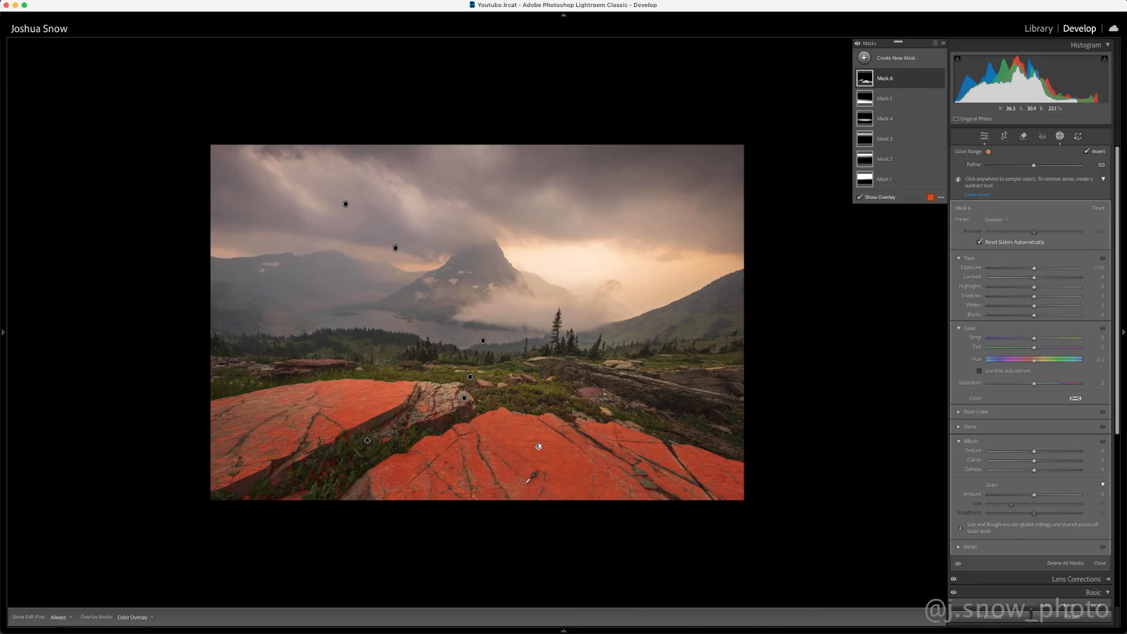
left_click(244, 417, "shift")
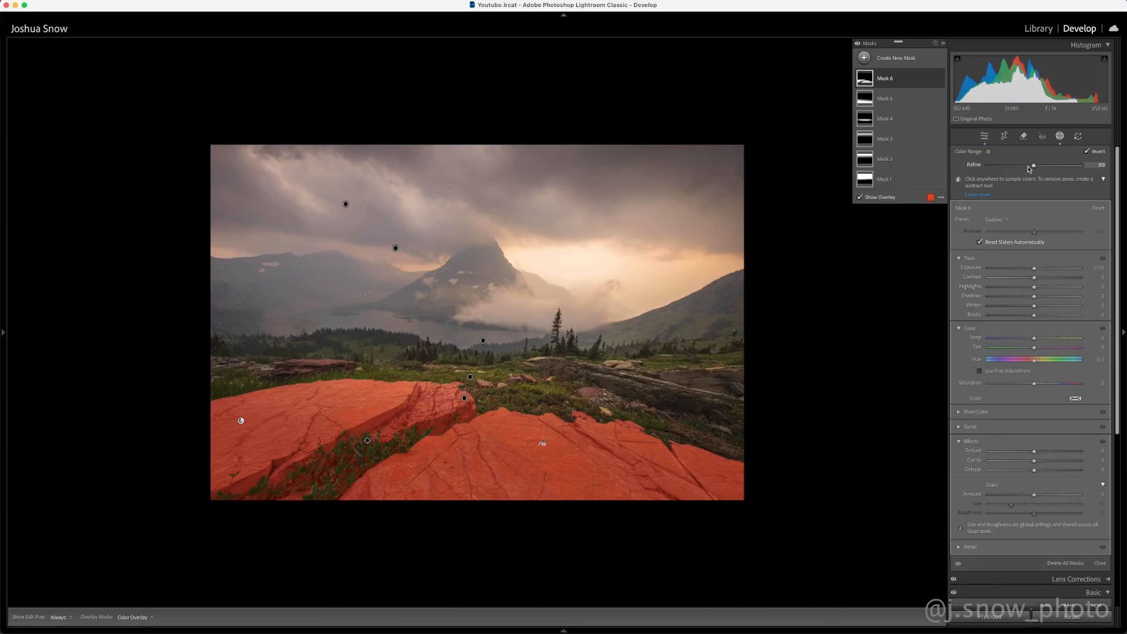
Step: Set the rock mask's color range refinement to 29 to exclude the grass between the rocks
left_click_drag(1034, 166, 1017, 172)
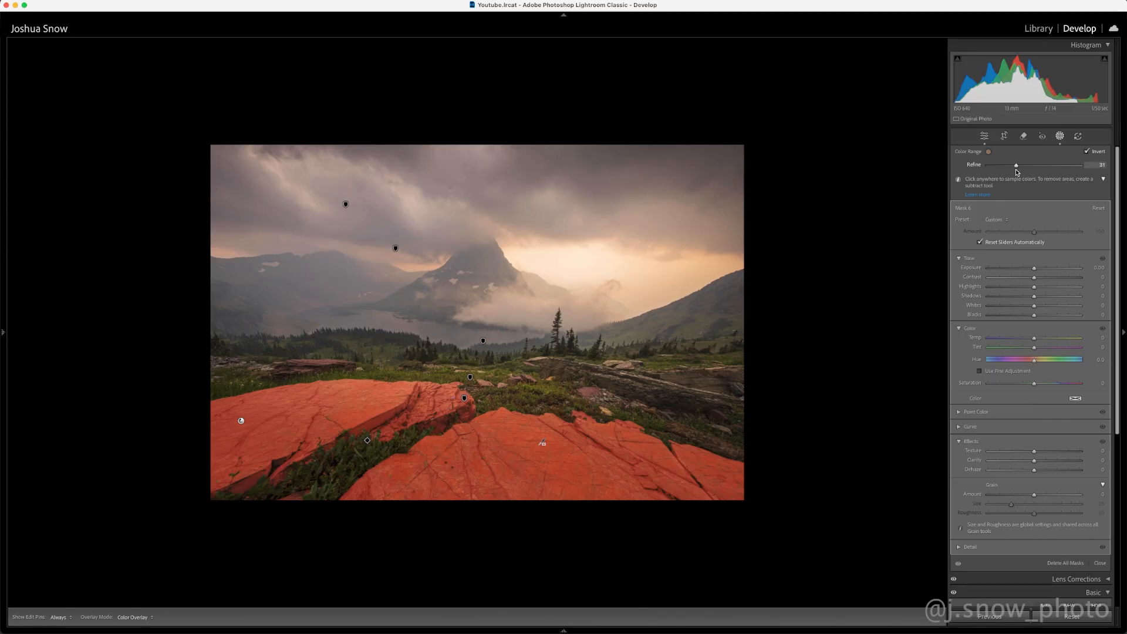
left_click_drag(1016, 173, 1013, 172)
left_click_drag(1009, 172, 1014, 165)
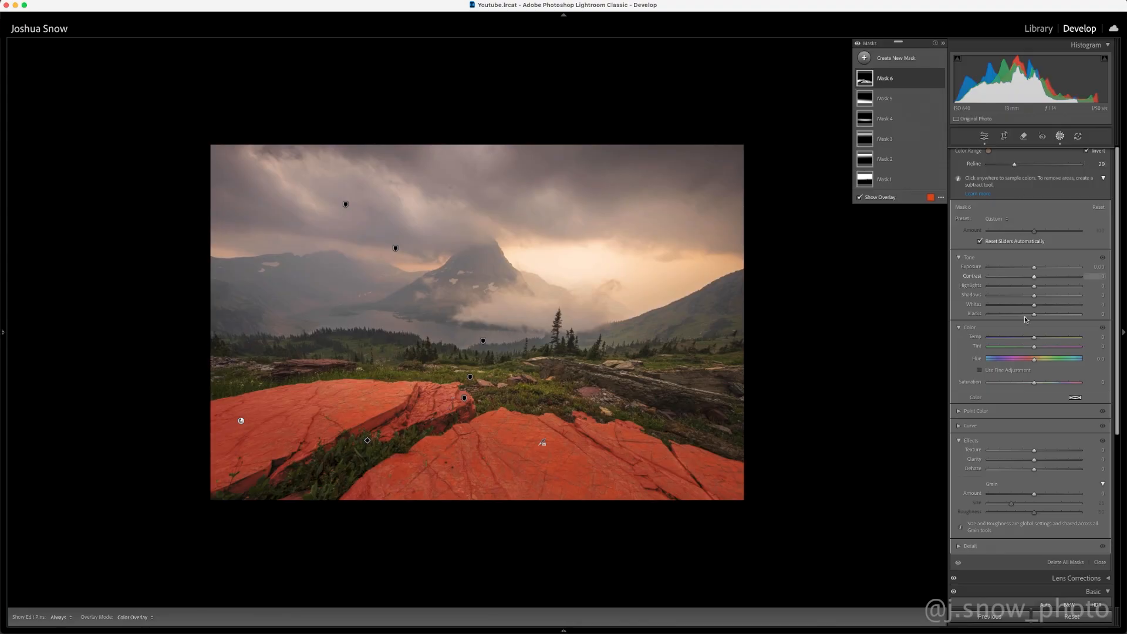
Step: Set the rock mask's exposure to -0.30, contrast 16, whites 27, blacks -12 and saturation 40, comparing it hidden and shown
left_click_drag(1035, 267, 1033, 269)
left_click_drag(1035, 384, 1052, 384)
mouse_move(1034, 305)
left_mouse_down()
mouse_move(1046, 306)
mouse_move(1029, 316)
left_mouse_up()
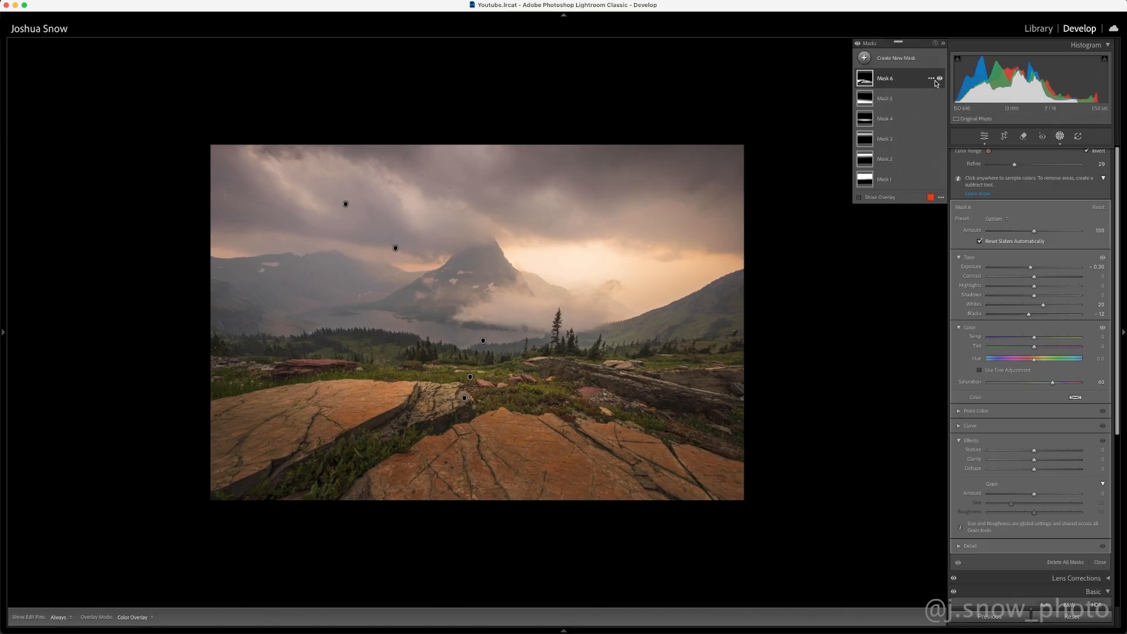
left_click(940, 78)
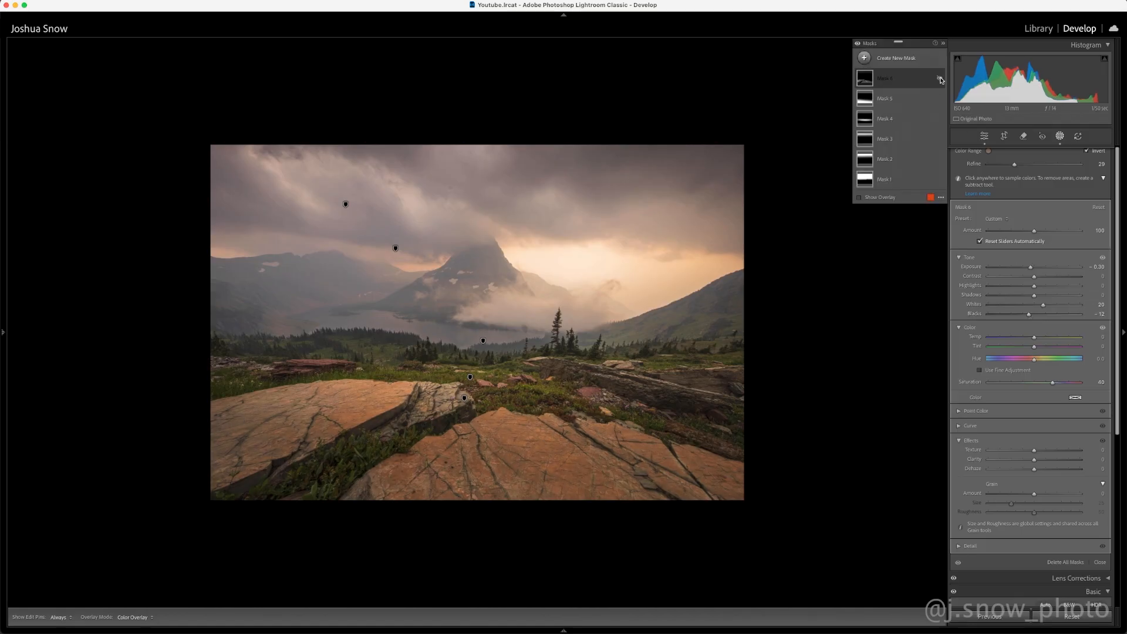
left_click(940, 79)
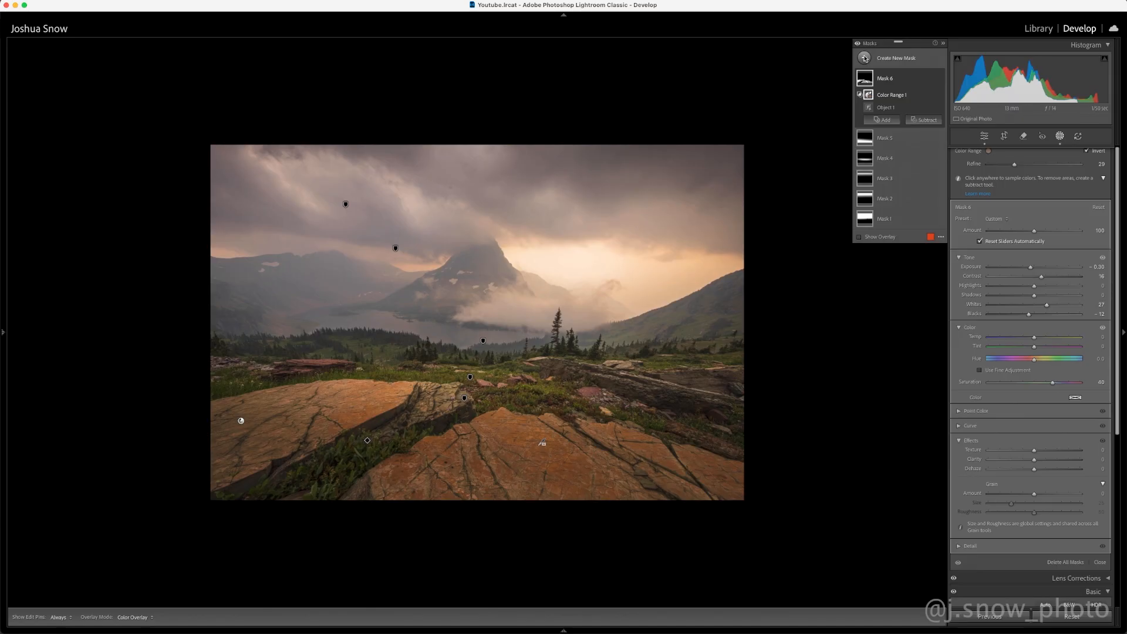
Step: Create a seventh mask with a wide radial gradient over the left-hand mountains, extending past the photo's left edge
left_click(864, 58)
left_click(924, 176)
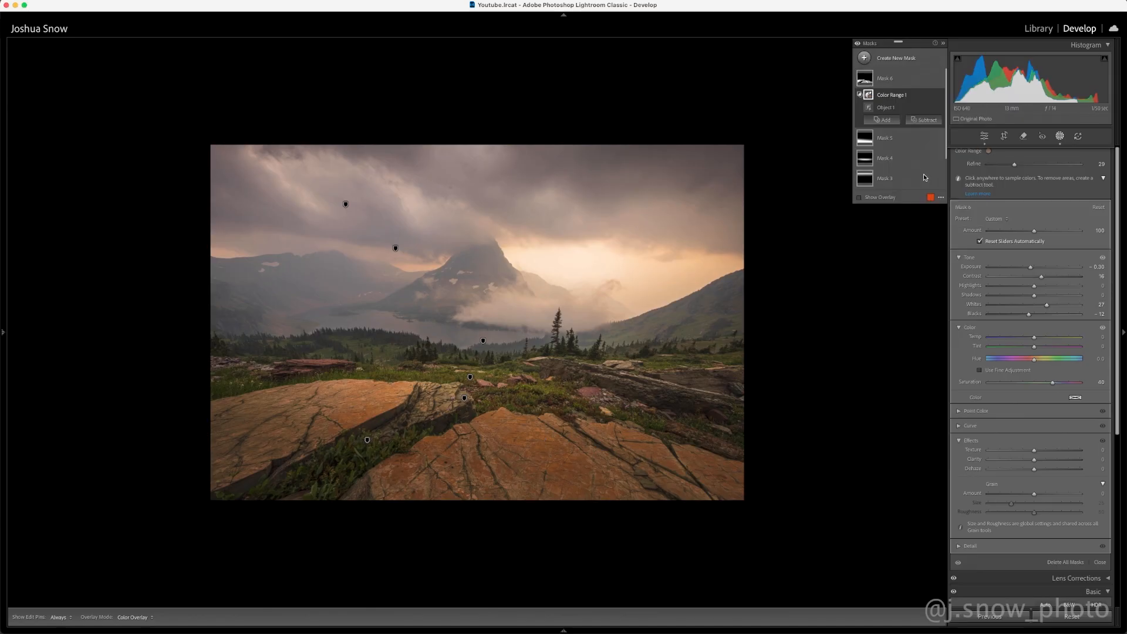
left_click_drag(225, 257, 534, 335)
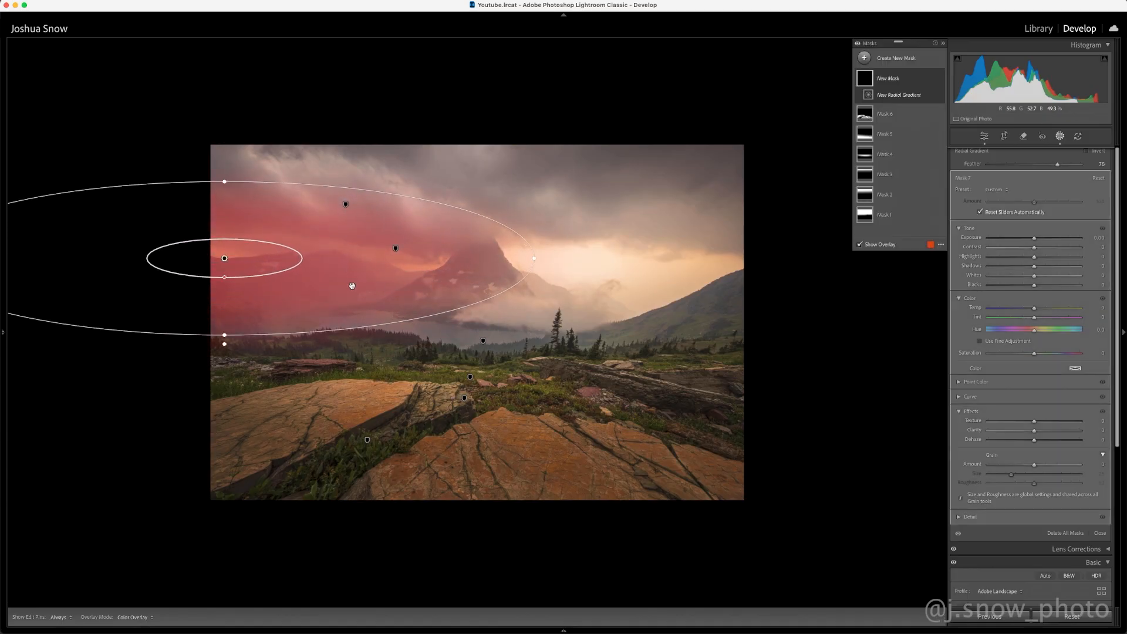
left_click_drag(352, 284, 360, 292)
left_click_drag(253, 274, 278, 277)
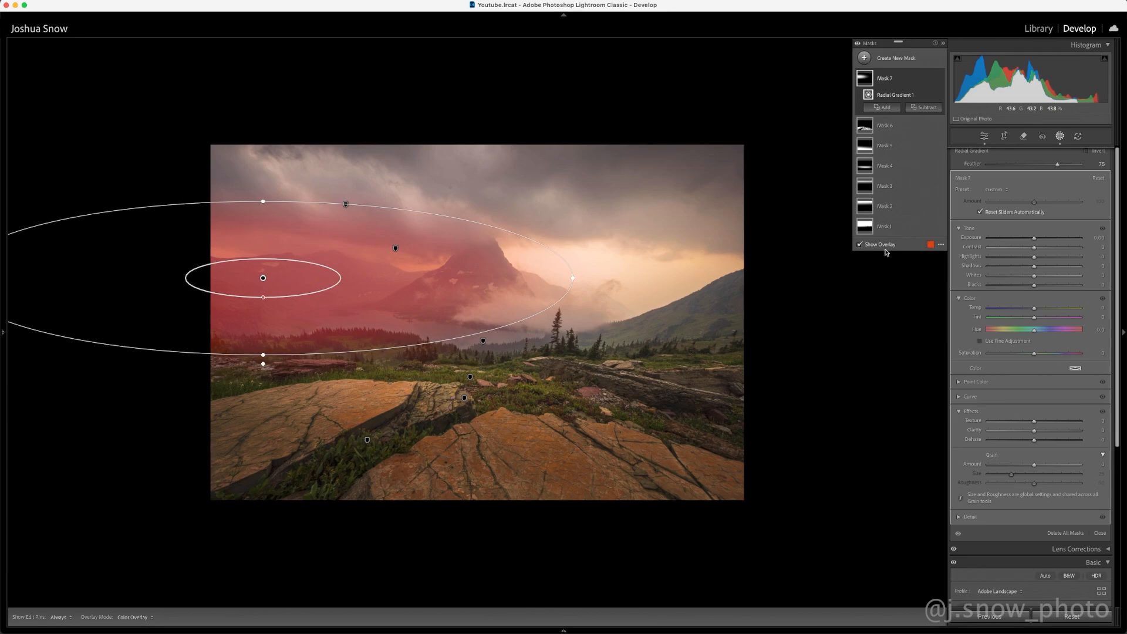
Step: Intersect the left-hand mountain mask with a luminance range whose upper limit is 56, feathered to 74
left_click(934, 83)
mouse_move(998, 123)
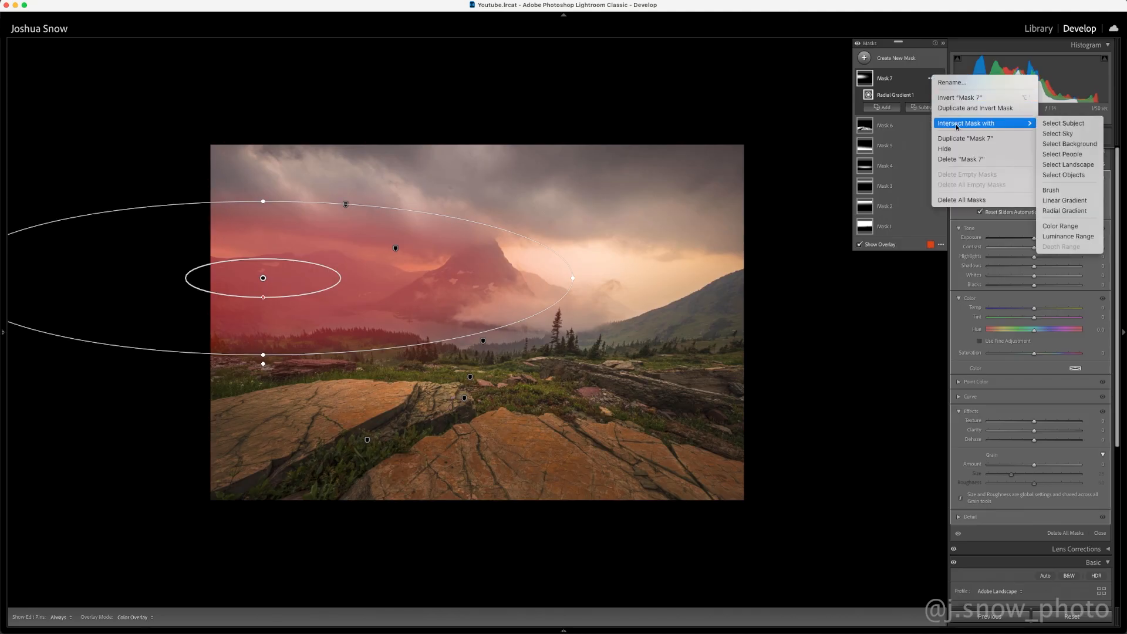
left_click(1078, 238)
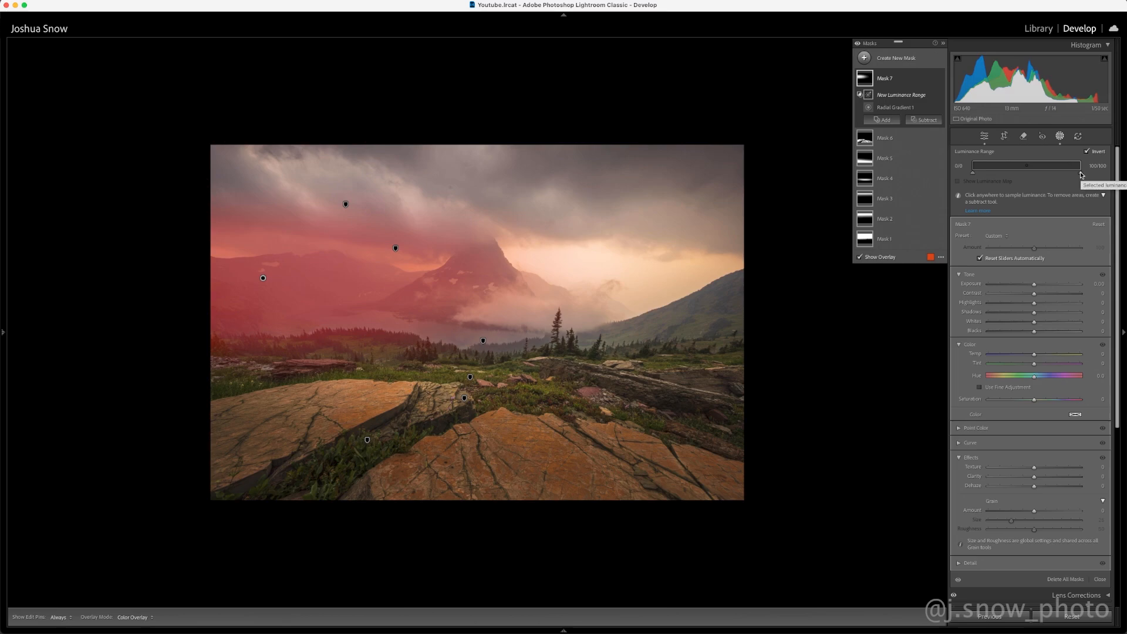
left_click_drag(1082, 175, 1071, 170)
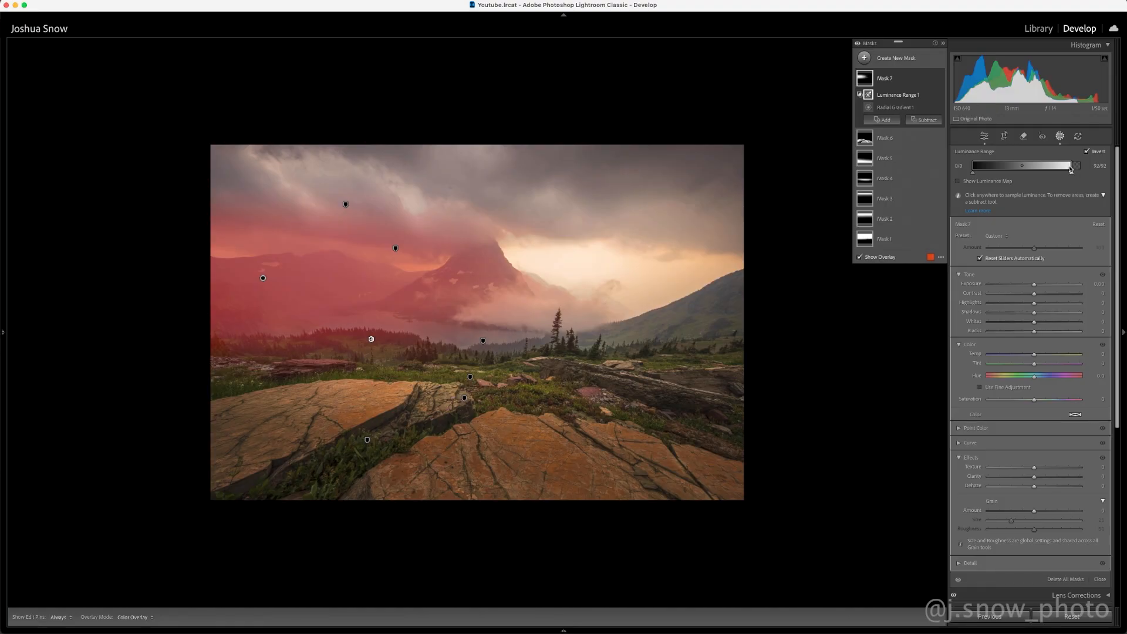
left_click_drag(1071, 170, 1082, 169)
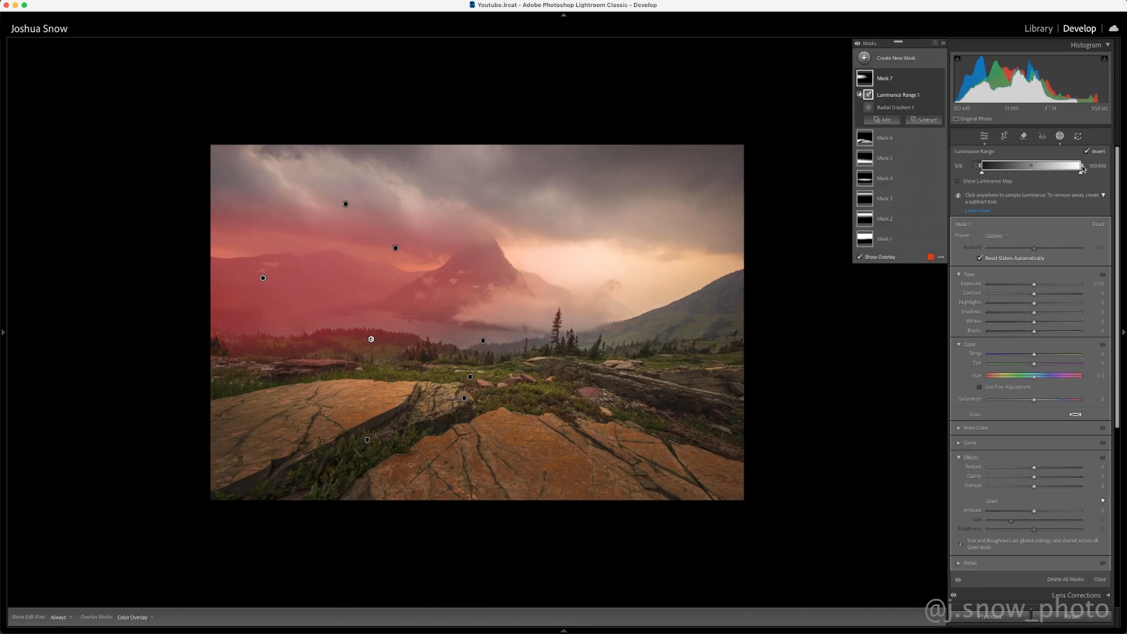
left_click_drag(1083, 168, 1053, 176)
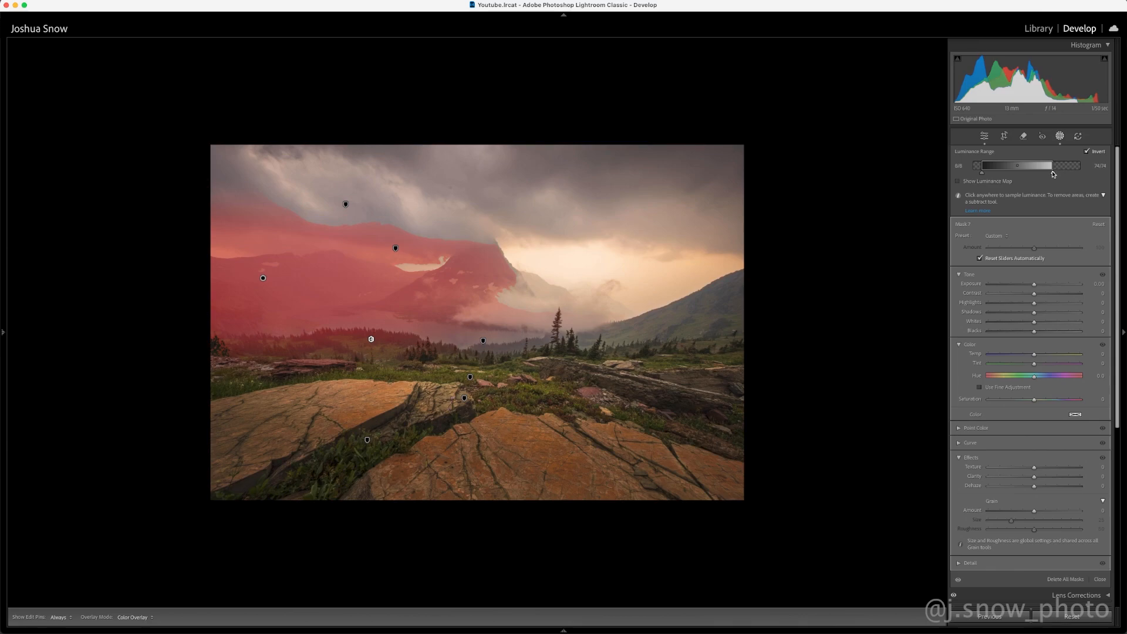
left_click_drag(1055, 169, 1036, 168)
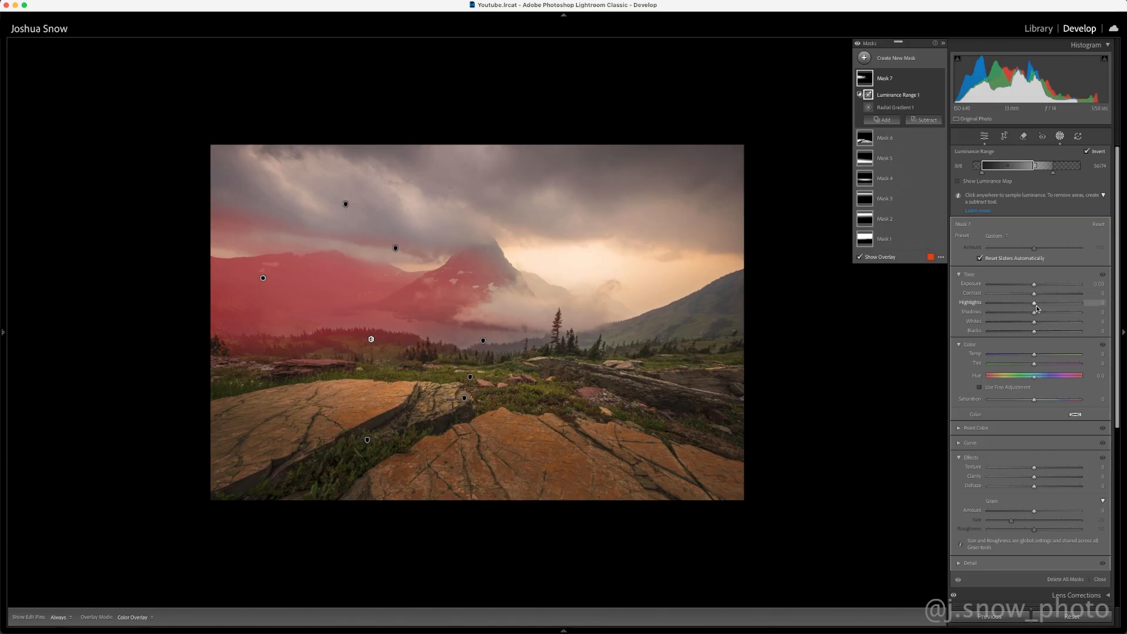
Step: Set the mountain mask's dehaze to 18, clarity to 8, texture to 11 and contrast to 15, and warm its temperature slightly
left_click_drag(1035, 486, 1034, 478)
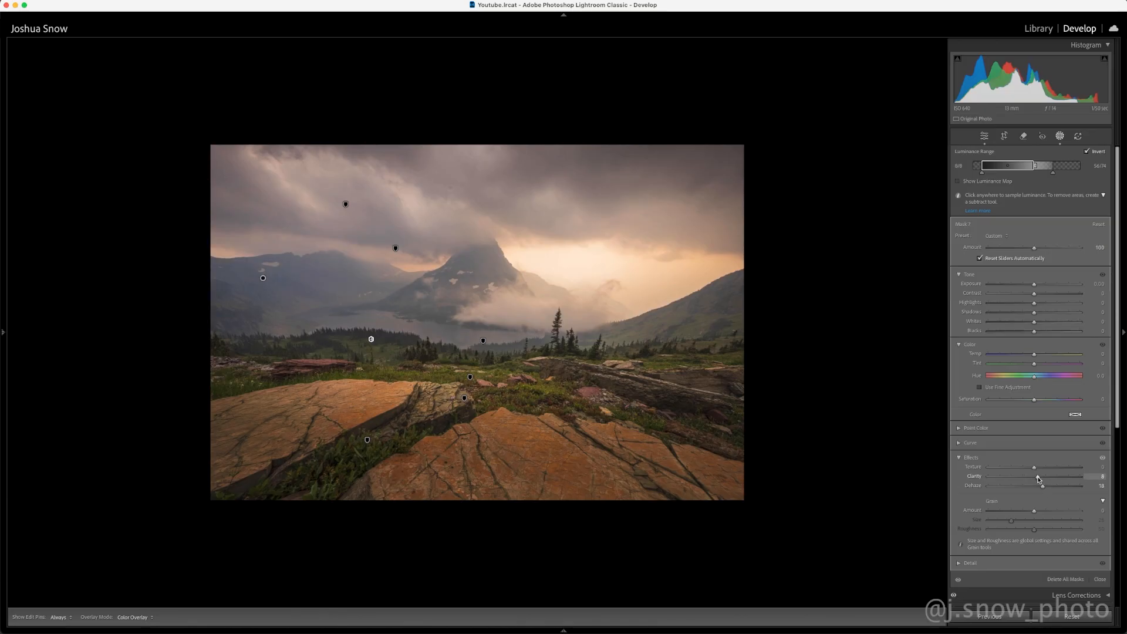
left_click_drag(1038, 479, 1038, 468)
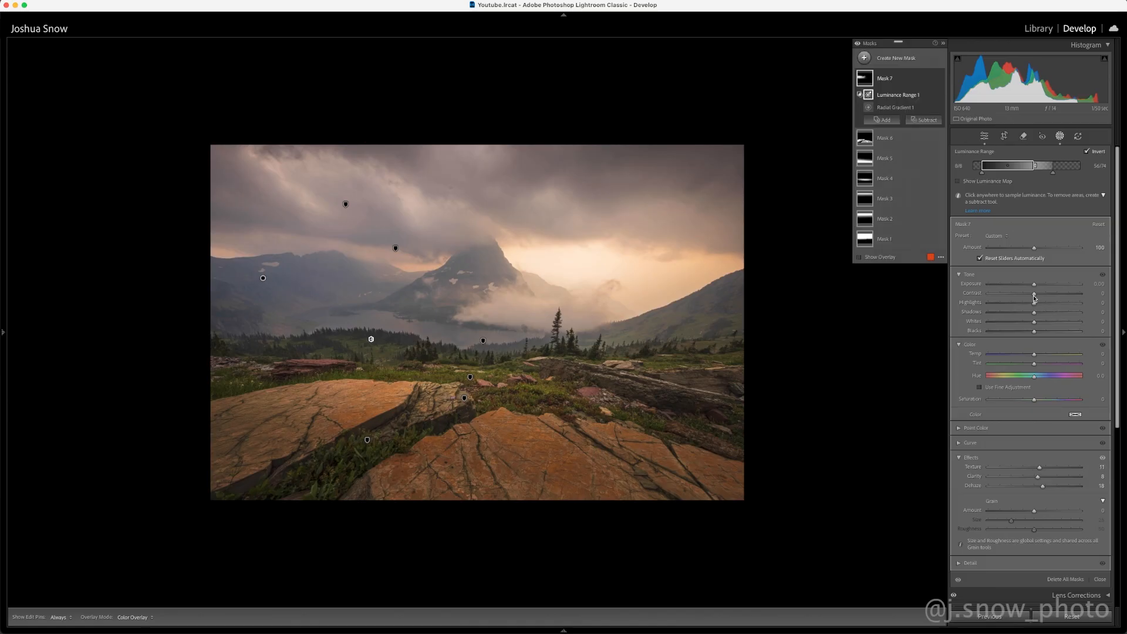
left_click_drag(1035, 294, 1041, 295)
left_click_drag(1034, 356, 1036, 355)
Step: Create an eighth mask that selects the sky and lower its exposure to -0.18
left_click(865, 58)
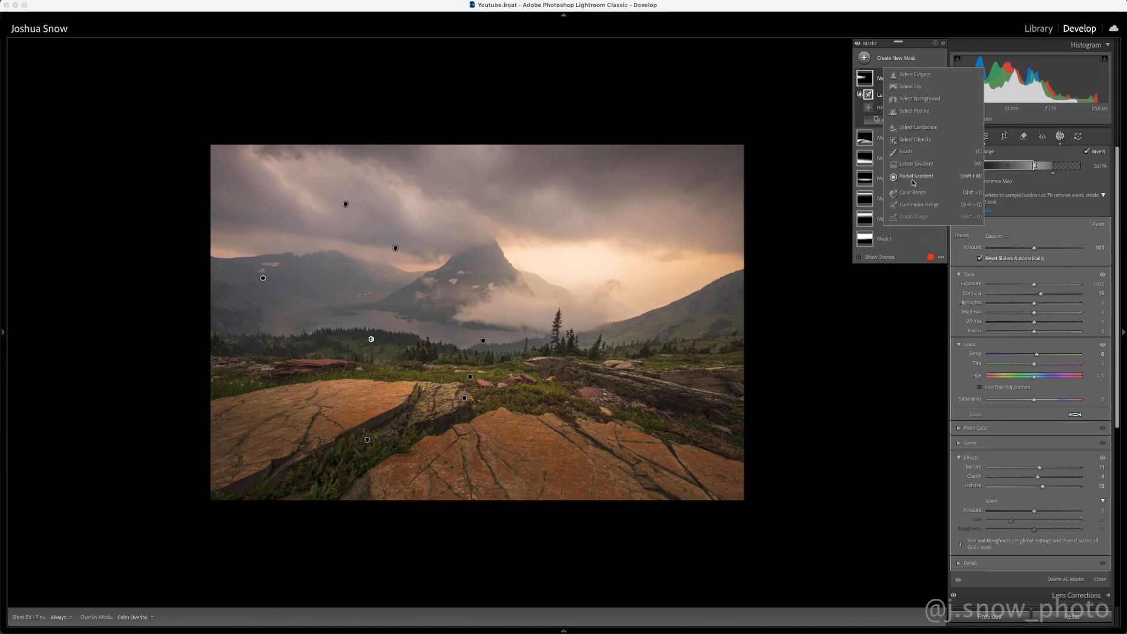
left_click(916, 88)
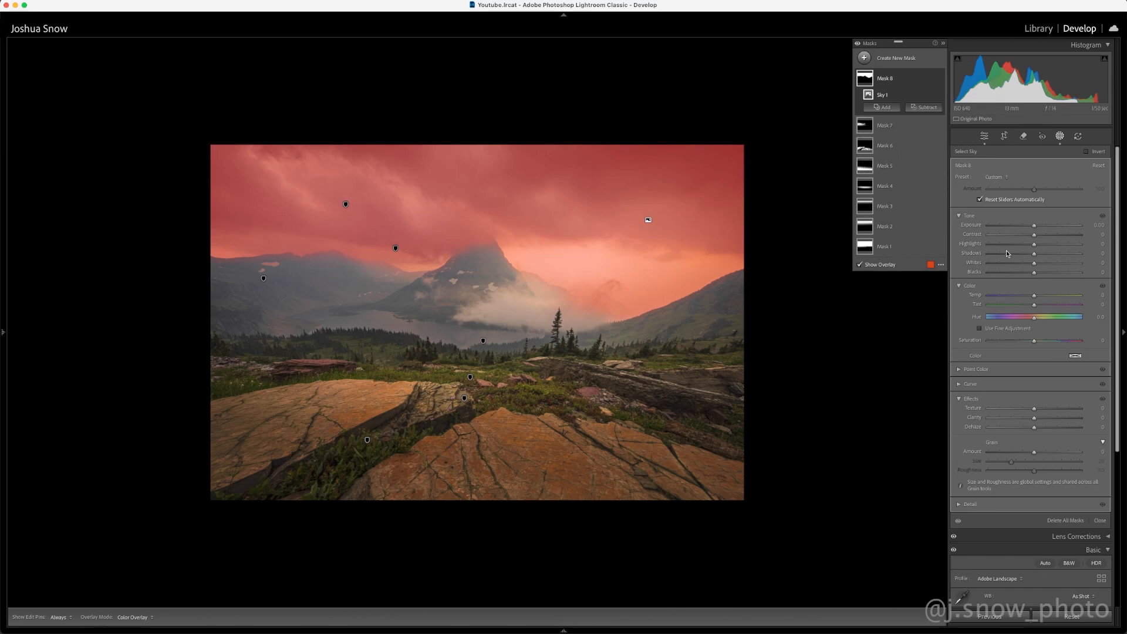
left_click_drag(1034, 225, 1033, 228)
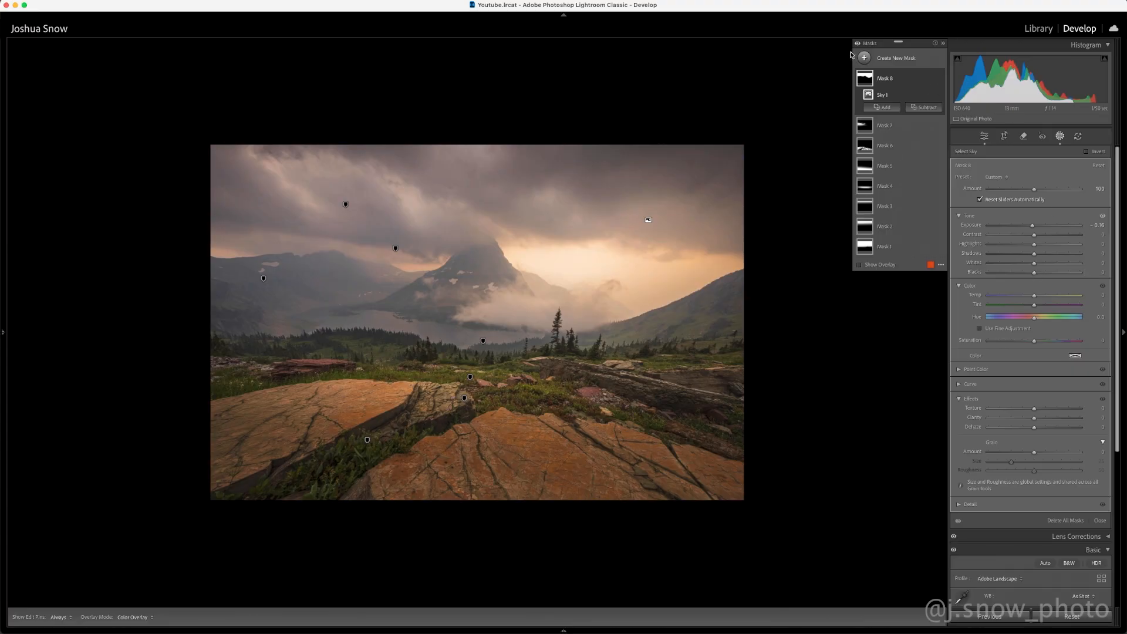
Step: Create a ninth mask with a linear gradient fading down across the central peak, and intersect it with a sky selection
left_click(884, 108)
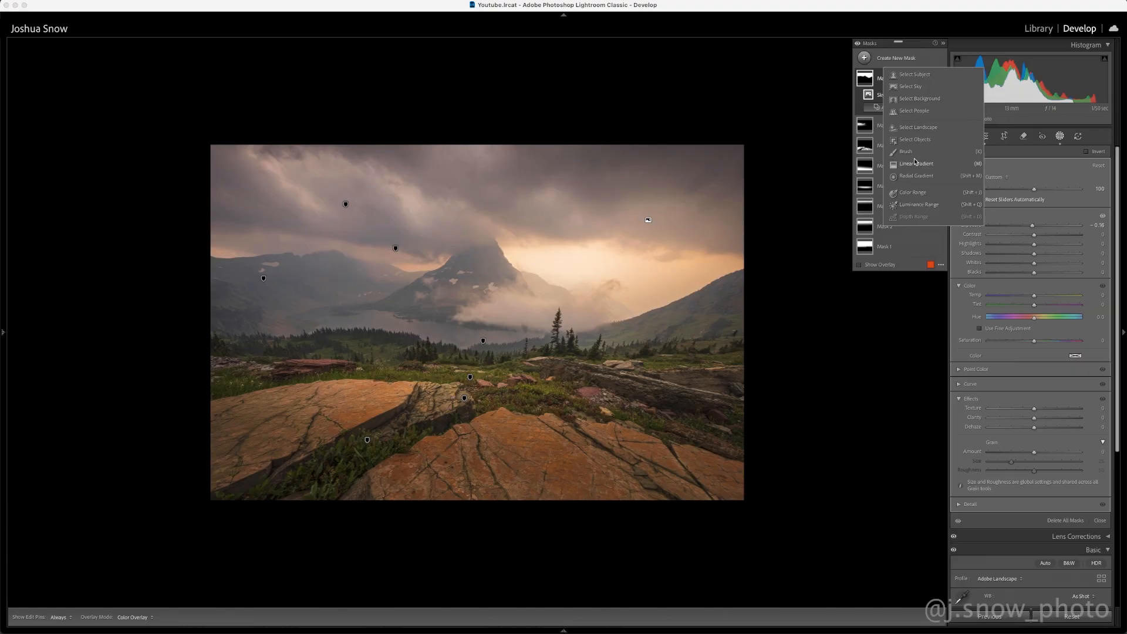
key("Escape")
left_click(722, 199)
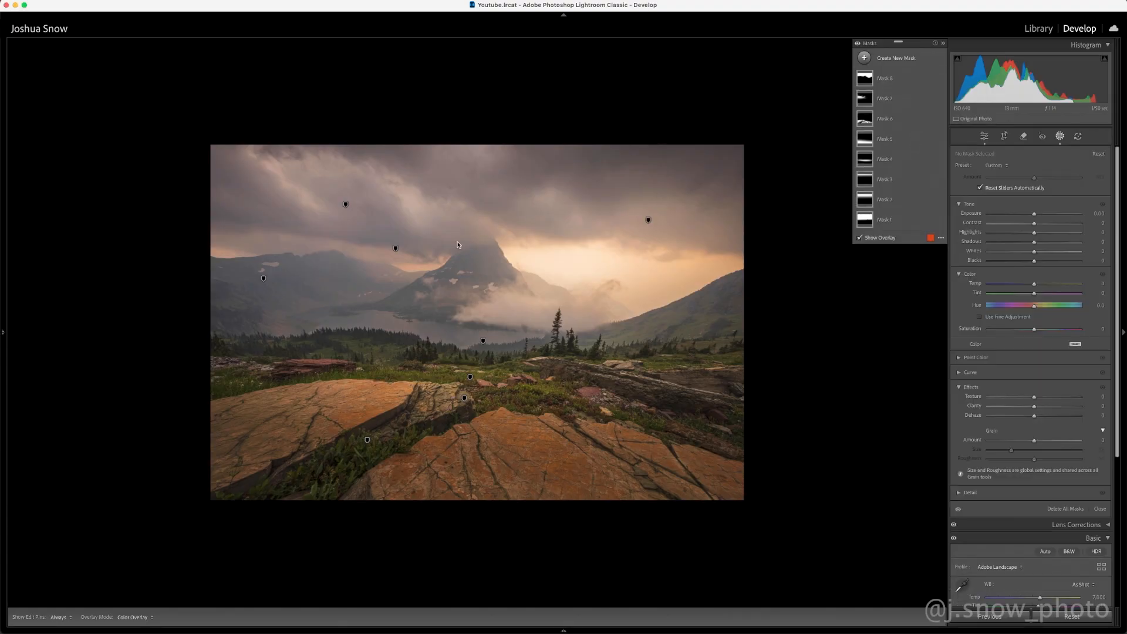
key("shift+m")
left_click_drag(457, 226, 460, 297)
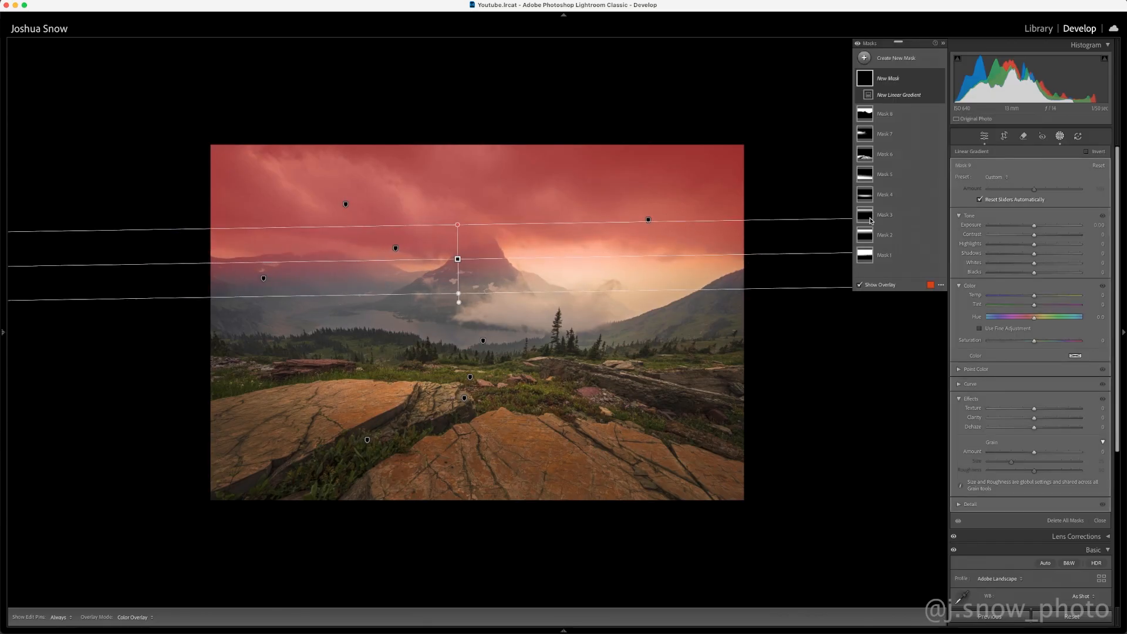
left_click(930, 78)
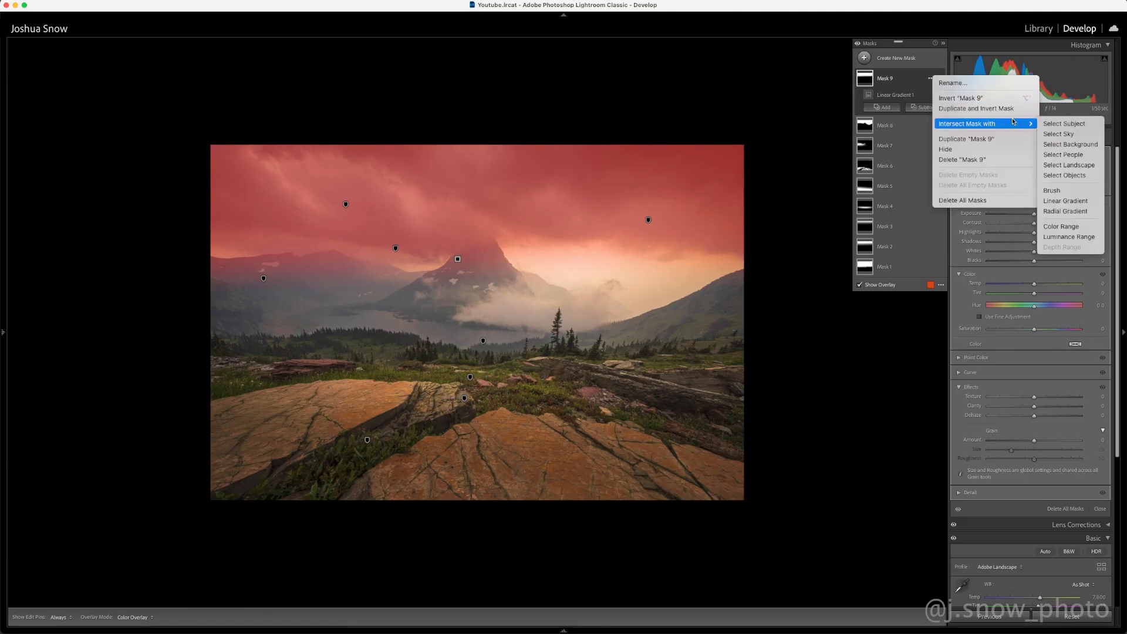
left_click(1077, 136)
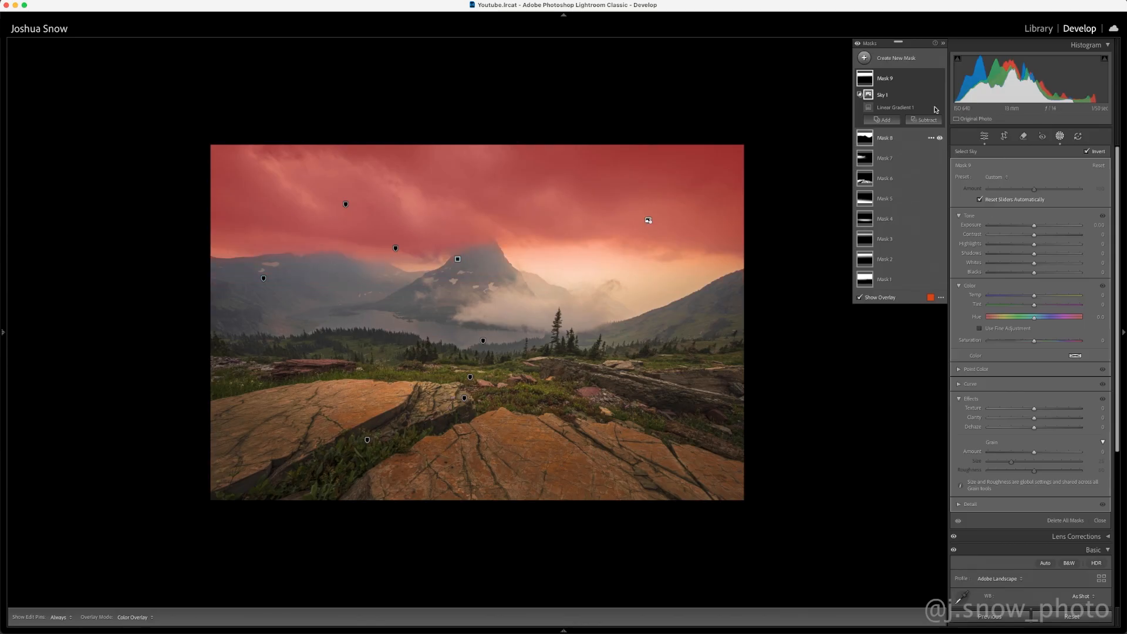
Step: Intersect the ninth mask with a luminance range whose upper limit is 54, feathered to 95, and lower its exposure to -0.38
left_click(930, 79)
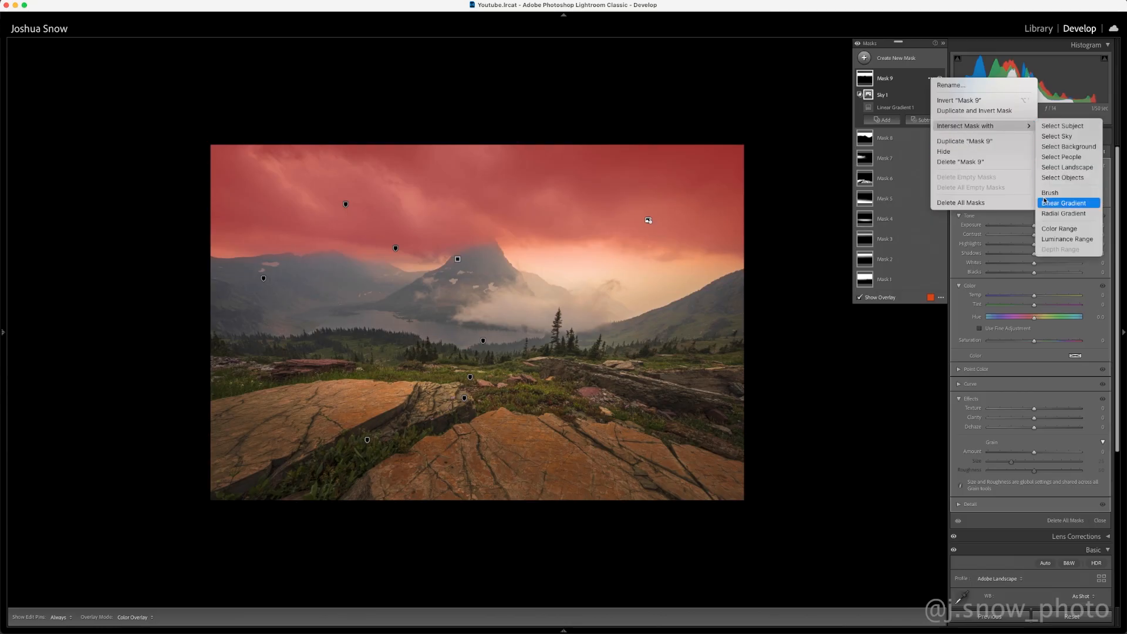
left_click(1054, 240)
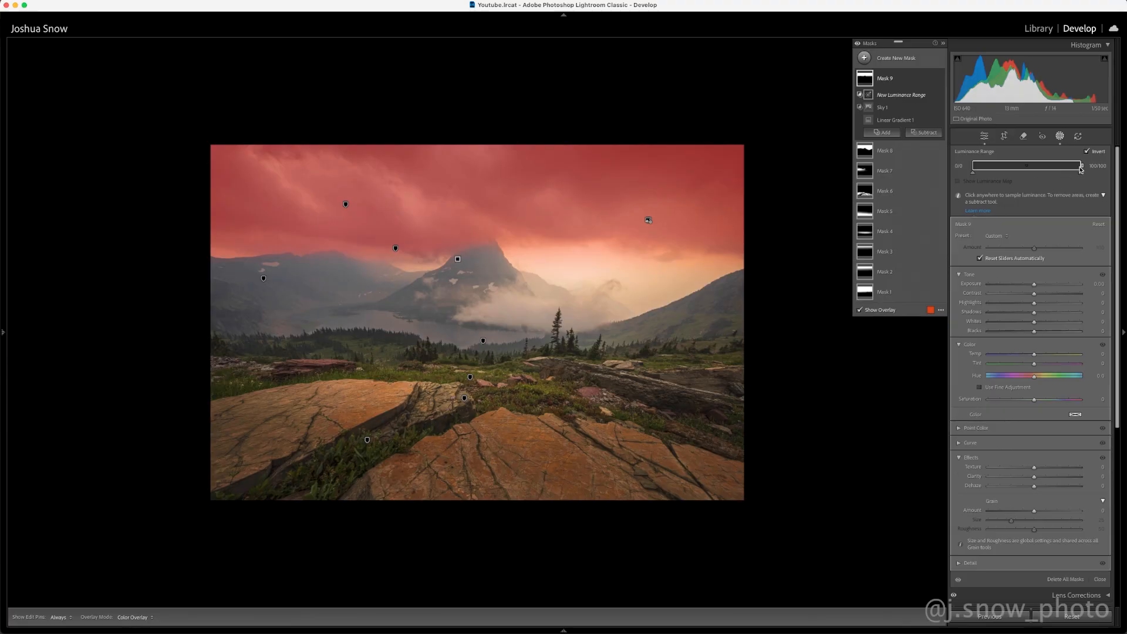
left_click_drag(1081, 172, 1073, 174)
mouse_move(1065, 177)
left_mouse_down()
mouse_move(1051, 175)
mouse_move(1074, 168)
mouse_move(1051, 168)
left_mouse_up()
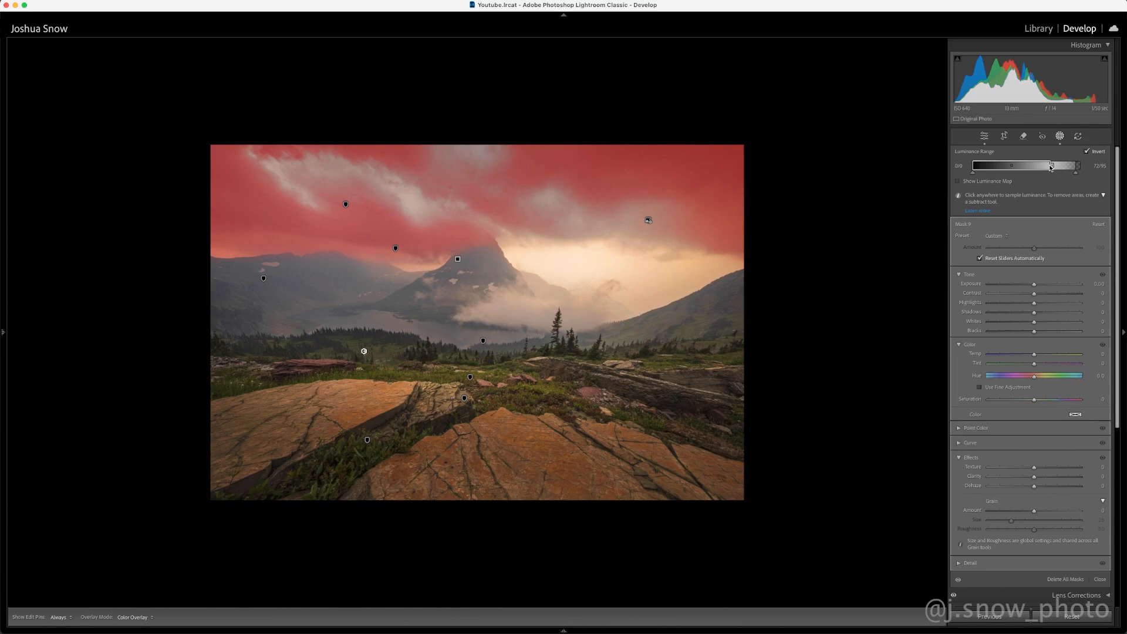
left_click_drag(1051, 167, 1032, 169)
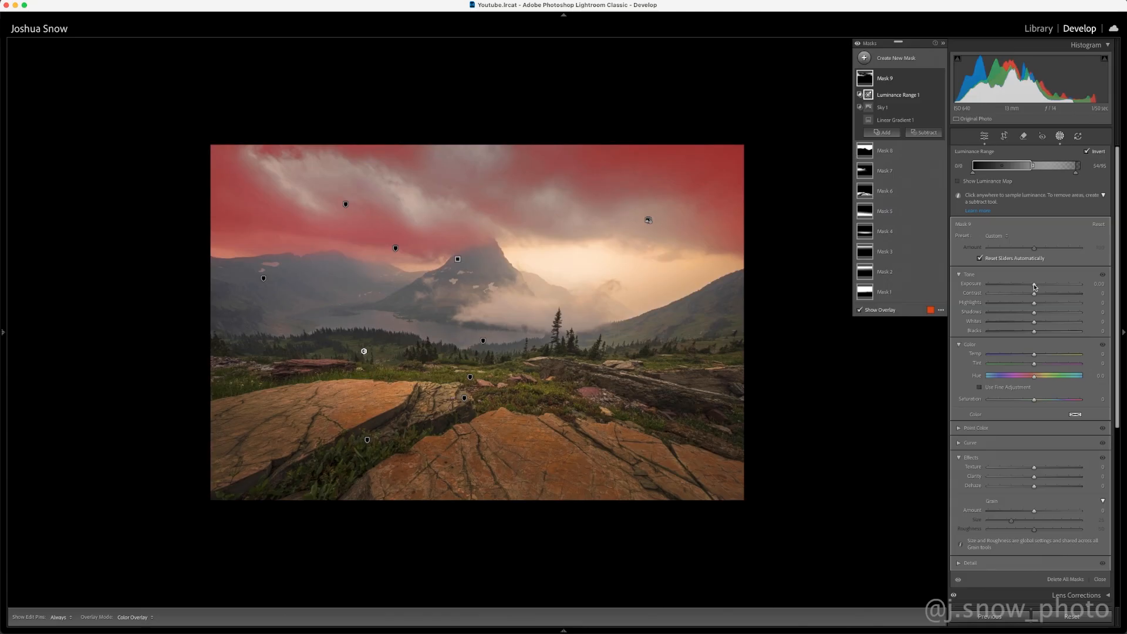
left_click_drag(1034, 287, 1030, 287)
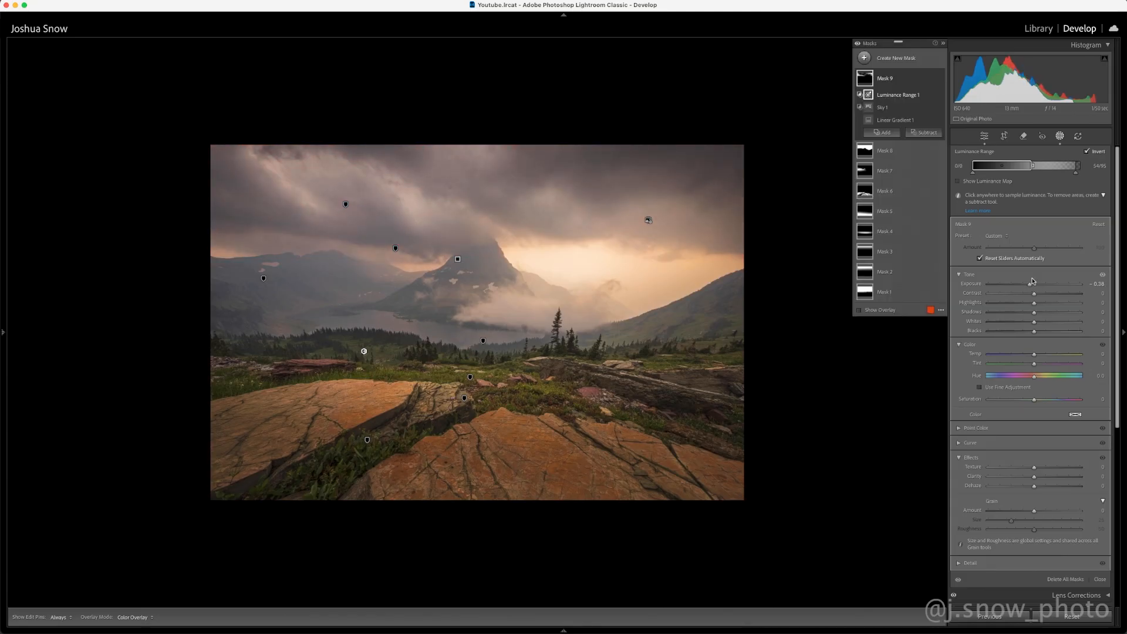
Step: Create a tenth mask with a linear gradient from above the photo down to the mountain's base, and intersect it with a sky selection
left_click(864, 58)
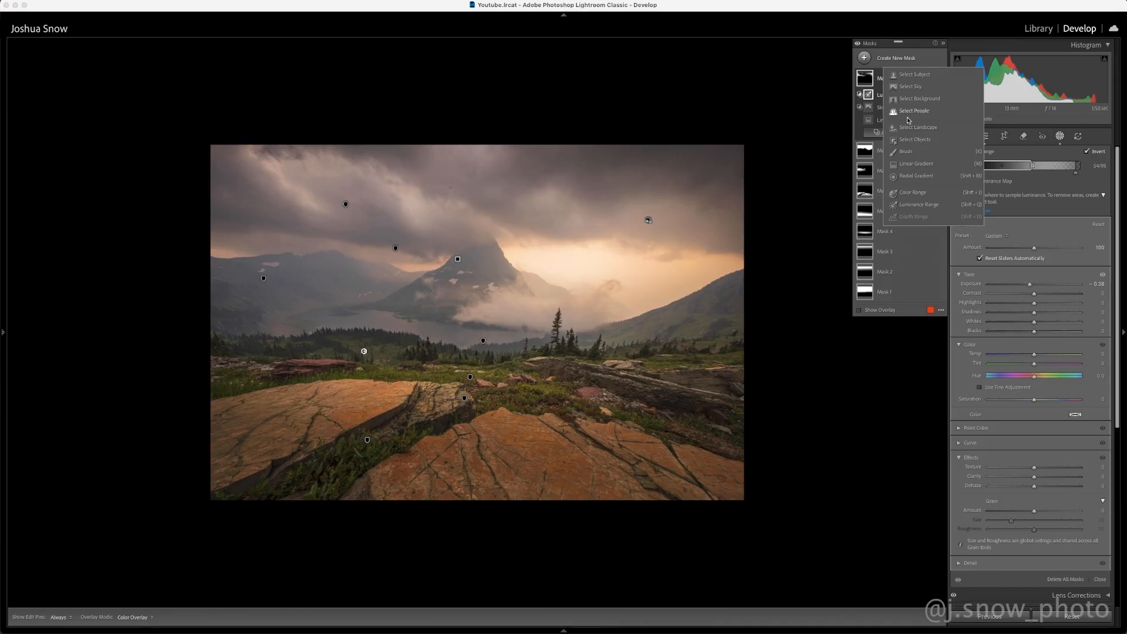
left_click(916, 165)
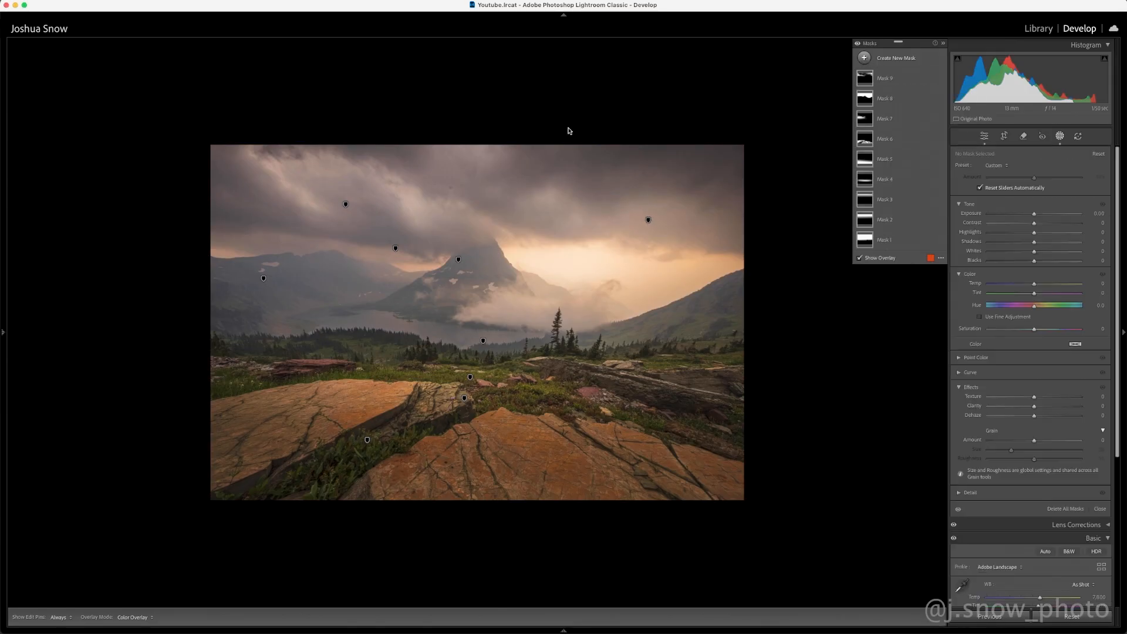
left_click_drag(541, 133, 533, 306)
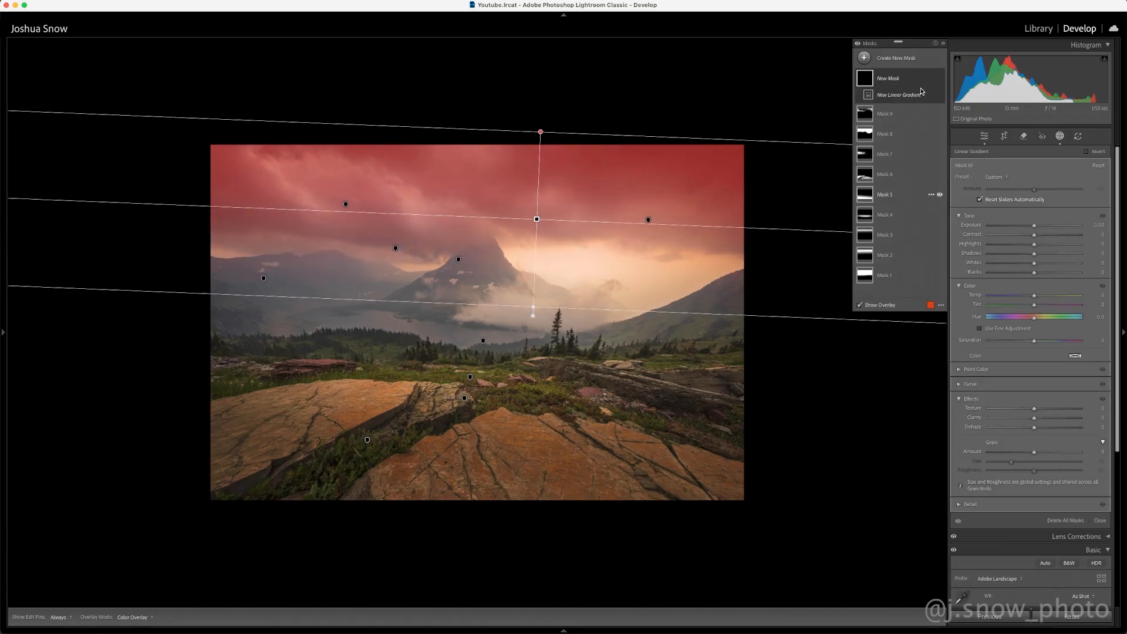
left_click(931, 78)
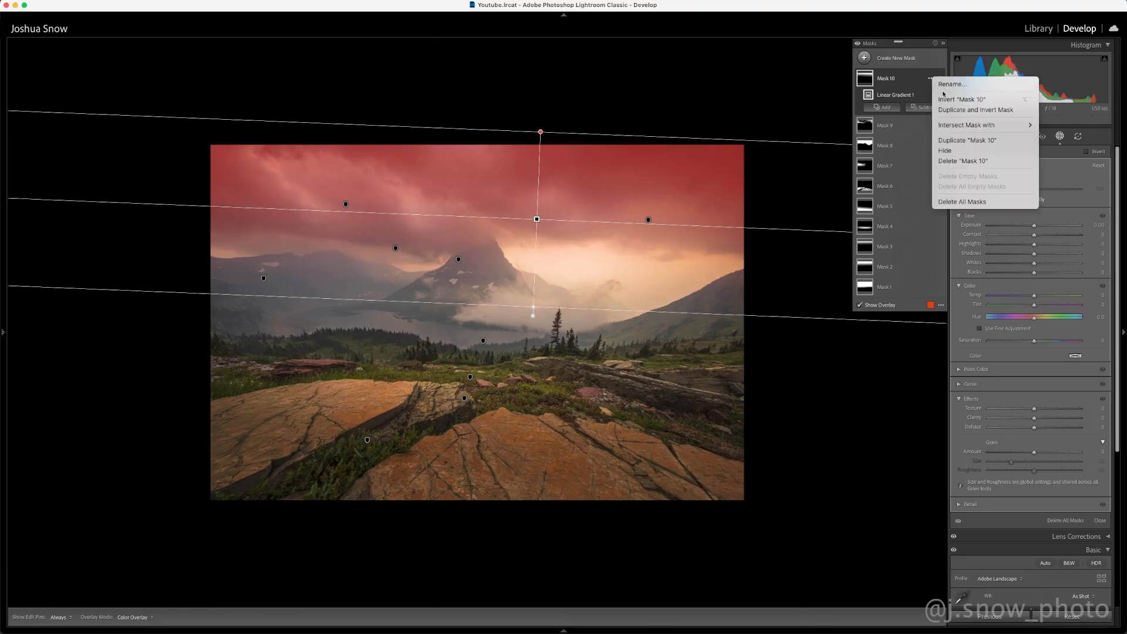
mouse_move(949, 131)
left_click(1061, 135)
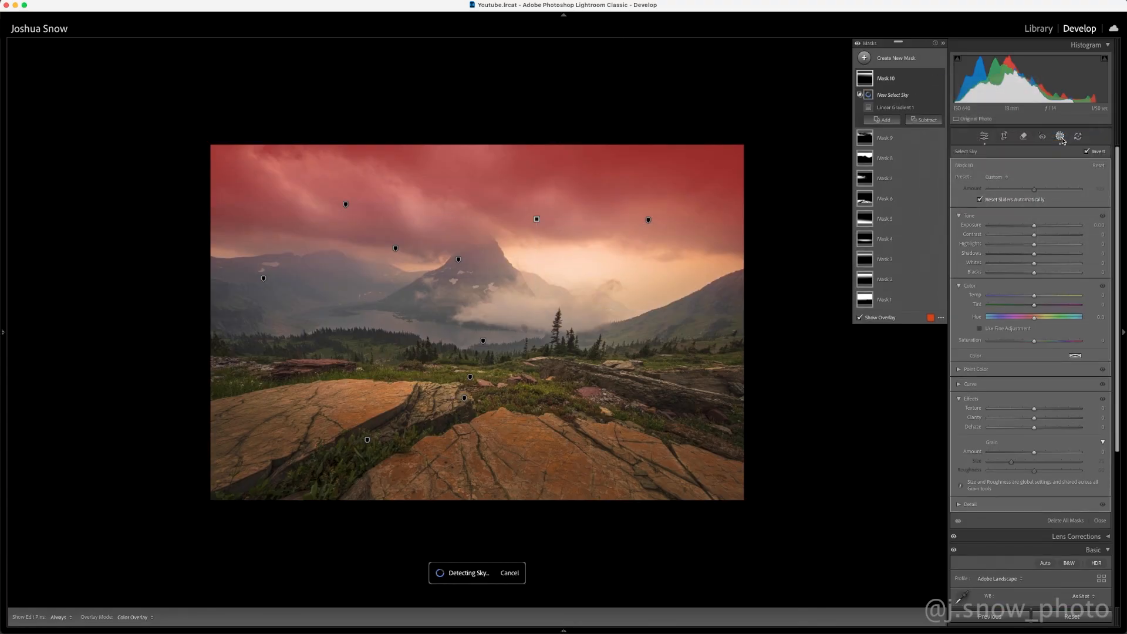
Step: Intersect the tenth mask with a luminance range whose lower limit is 93, feathered down to 68
left_click(931, 79)
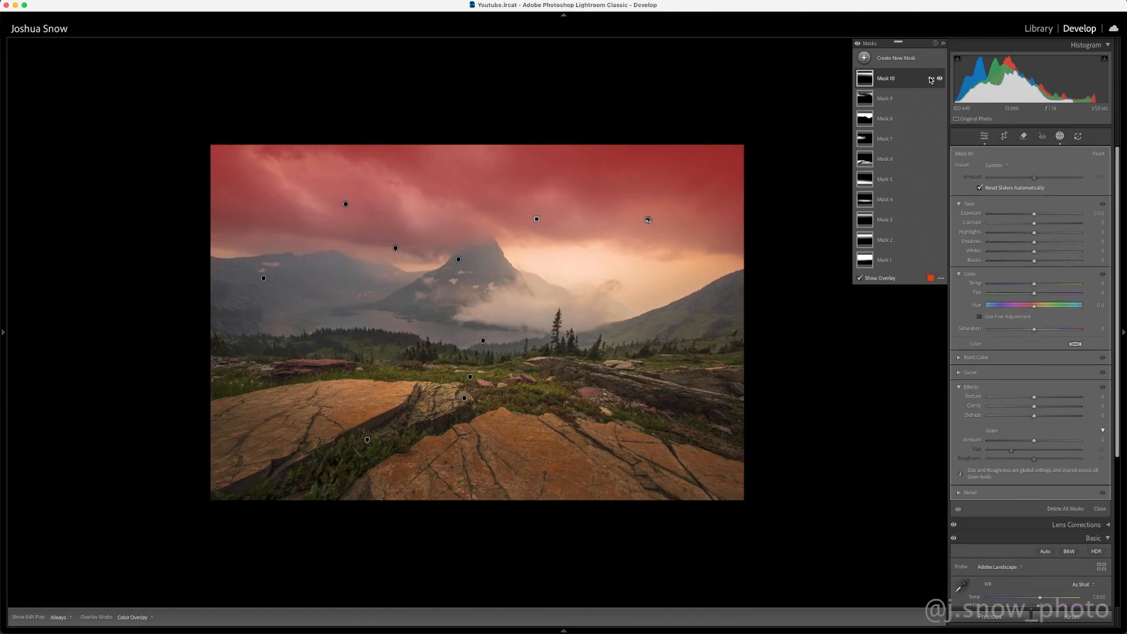
left_click(930, 80)
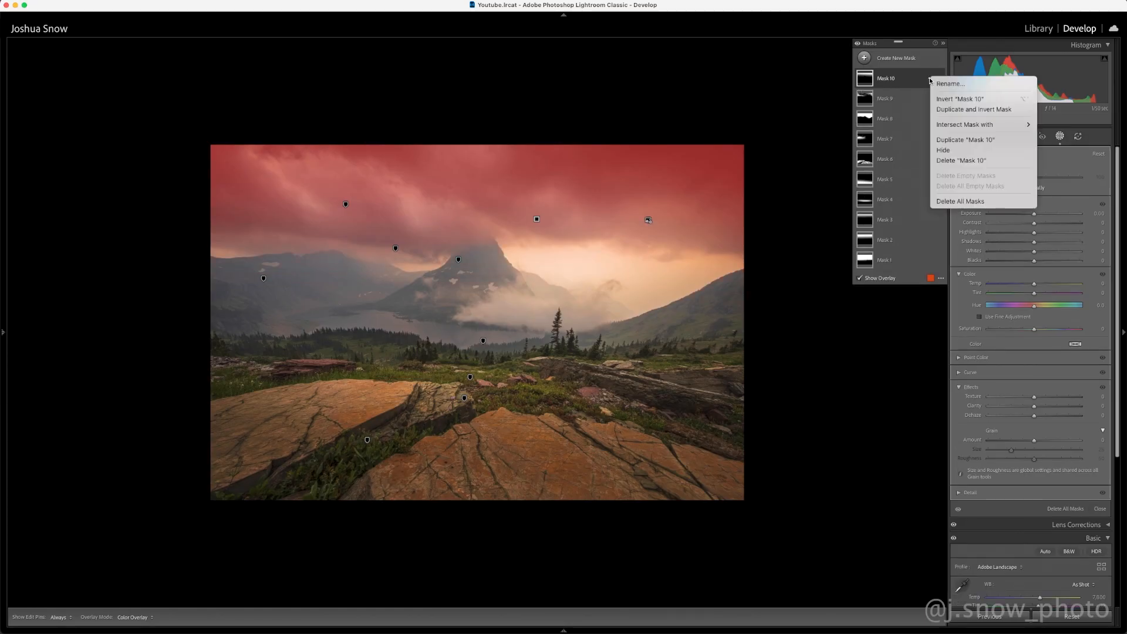
mouse_move(992, 125)
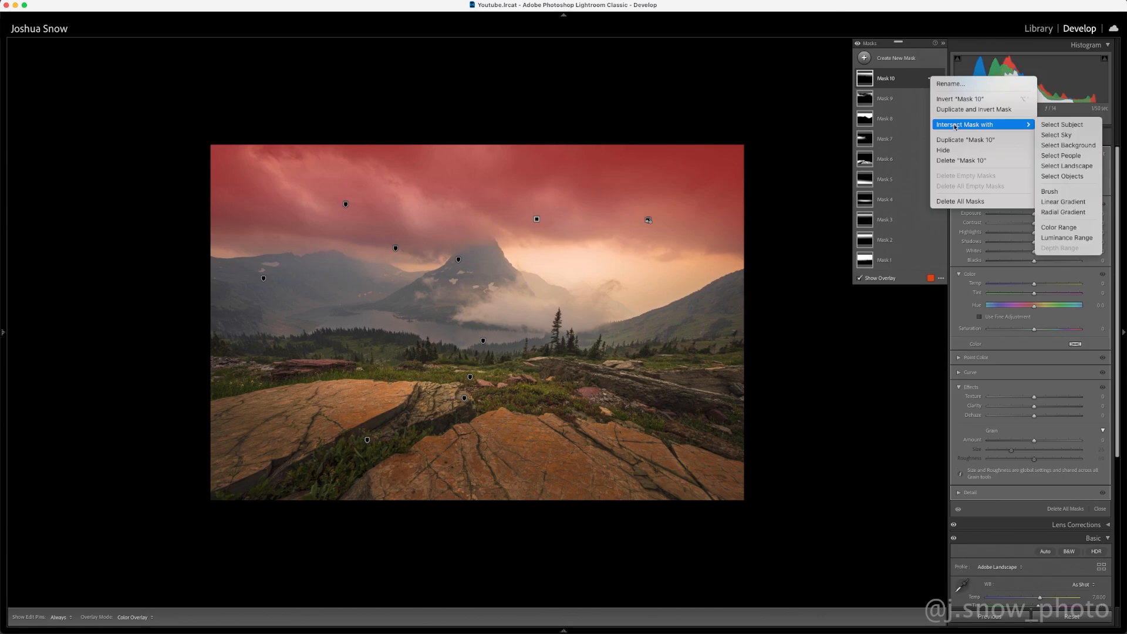
left_click(1063, 238)
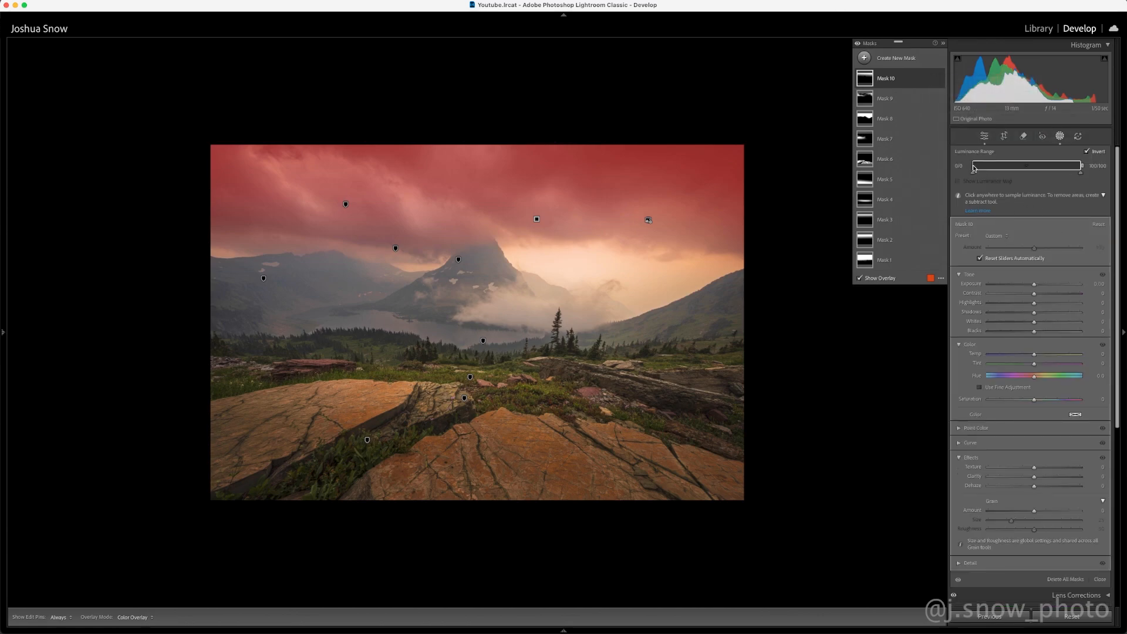
left_click_drag(974, 168, 1073, 172)
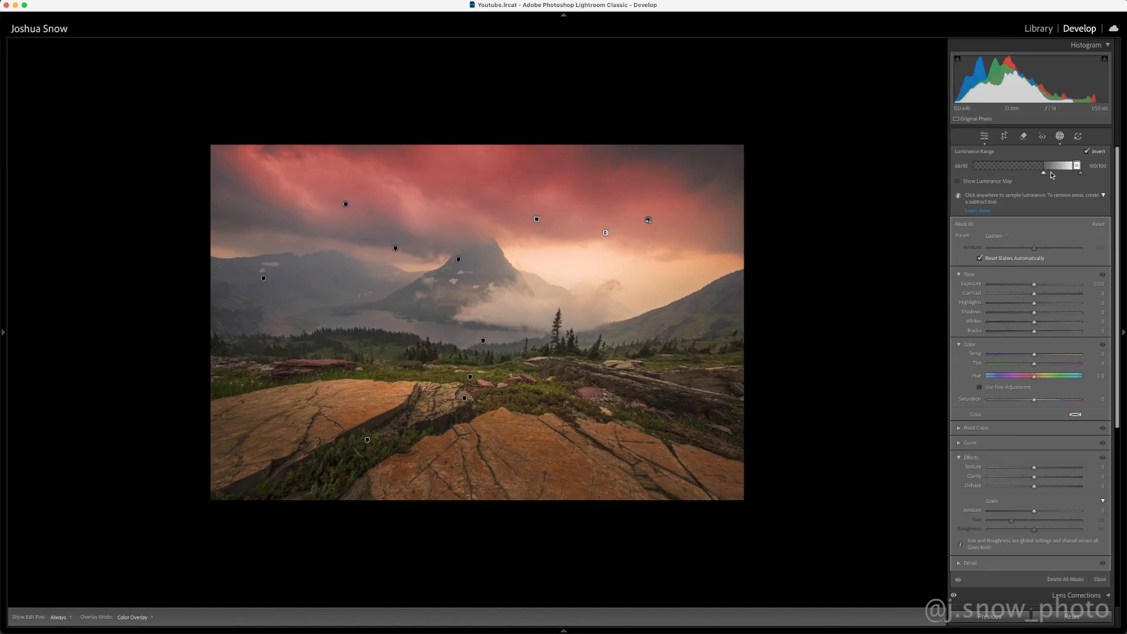
left_click_drag(1053, 172, 1047, 173)
Step: Raise the bright-cloud mask's exposure to 0.20 and compare the photo with that mask hidden and shown
left_click_drag(1035, 287, 1038, 287)
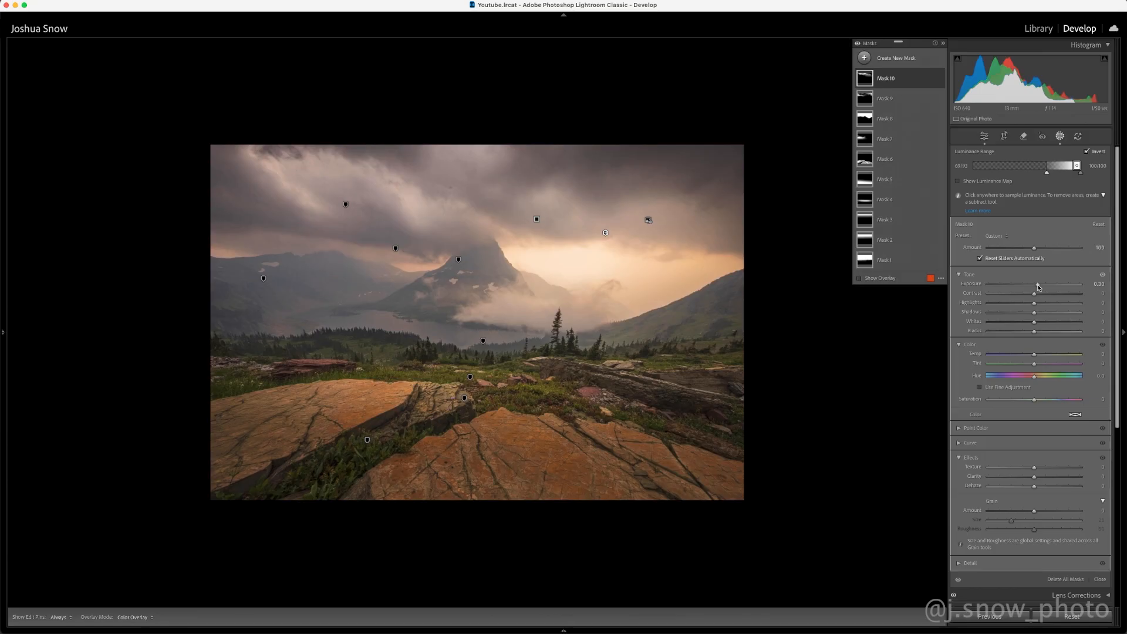
left_click(940, 78)
left_click(940, 79)
Step: Create an eleventh mask with a wide, flat radial gradient over the left-hand tree line, set its dehaze to -26 and raise its blacks slightly
left_click(865, 58)
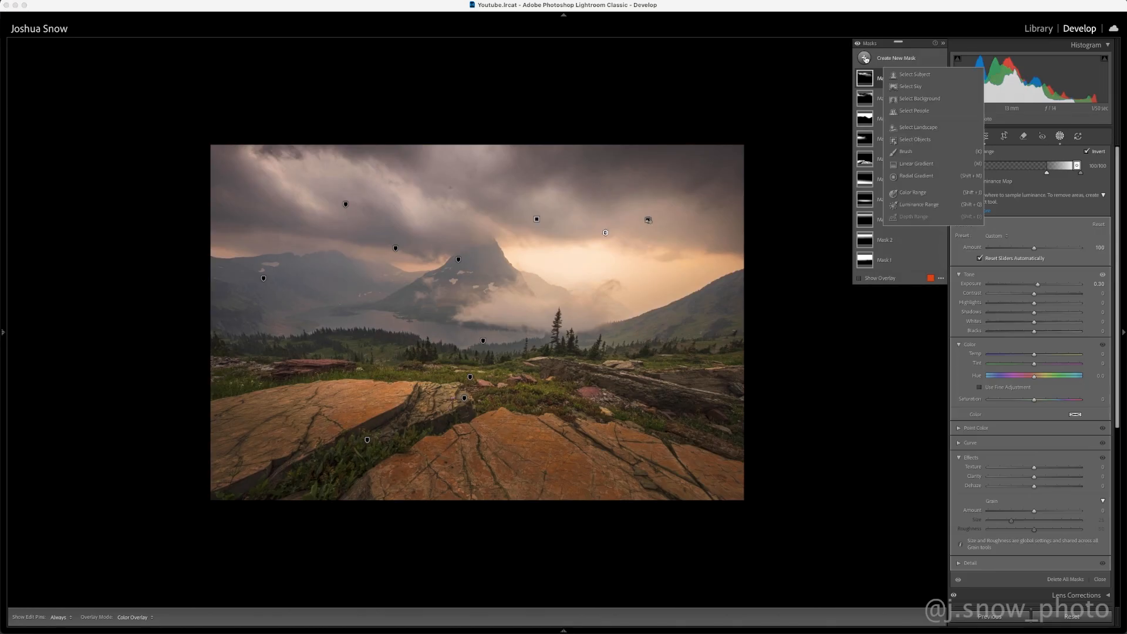
left_click(926, 176)
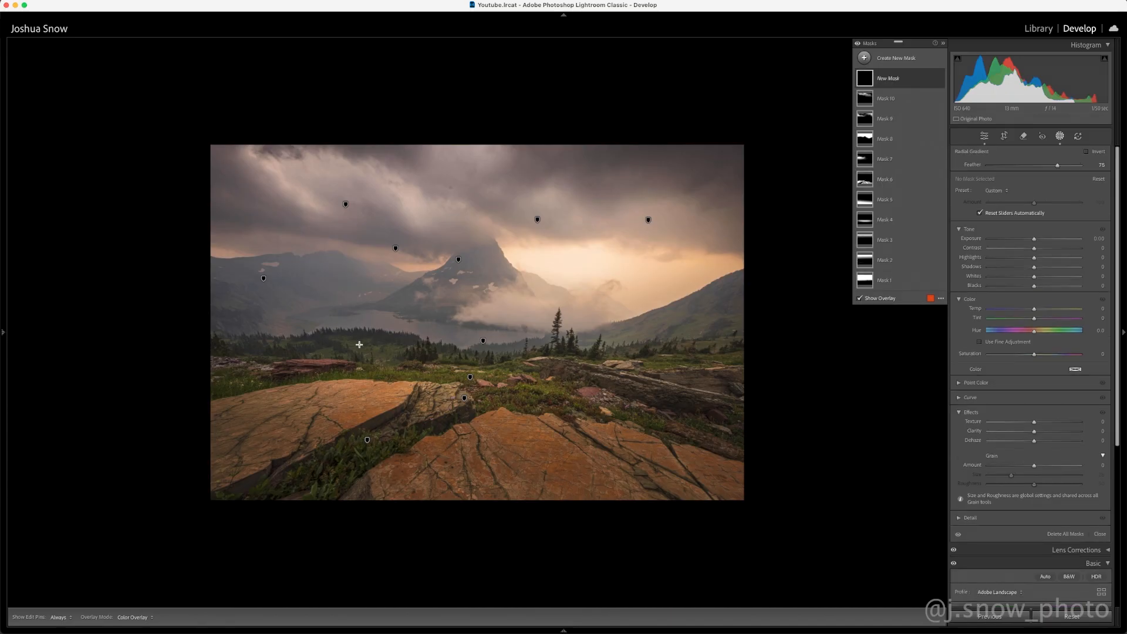
left_click_drag(365, 335, 495, 365)
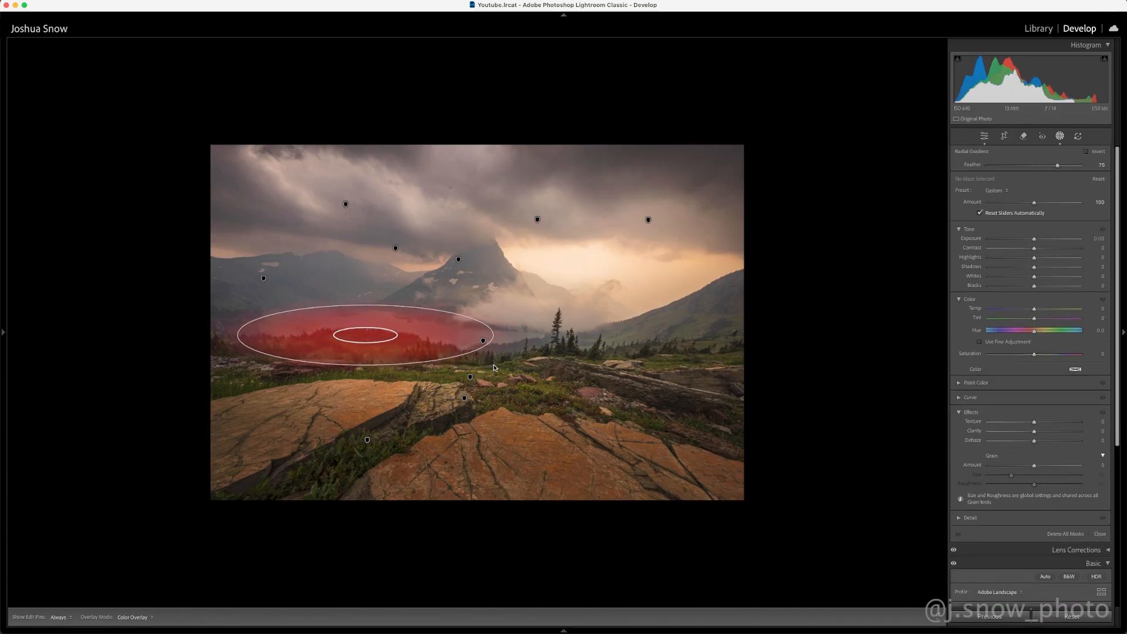
left_click_drag(401, 333, 397, 335)
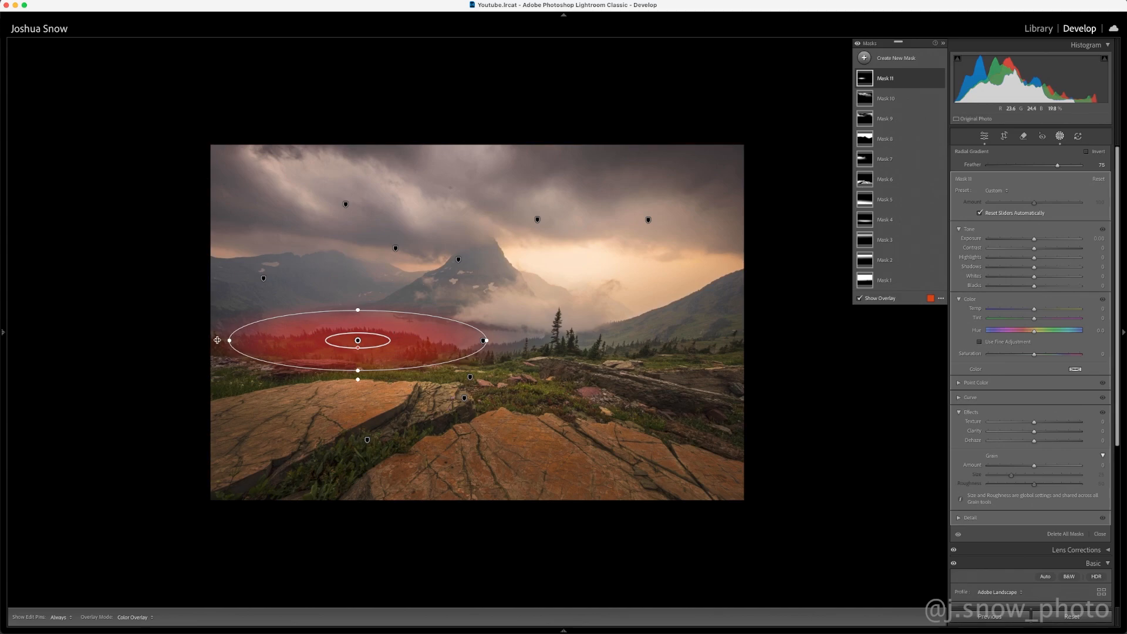
left_click_drag(229, 340, 196, 340)
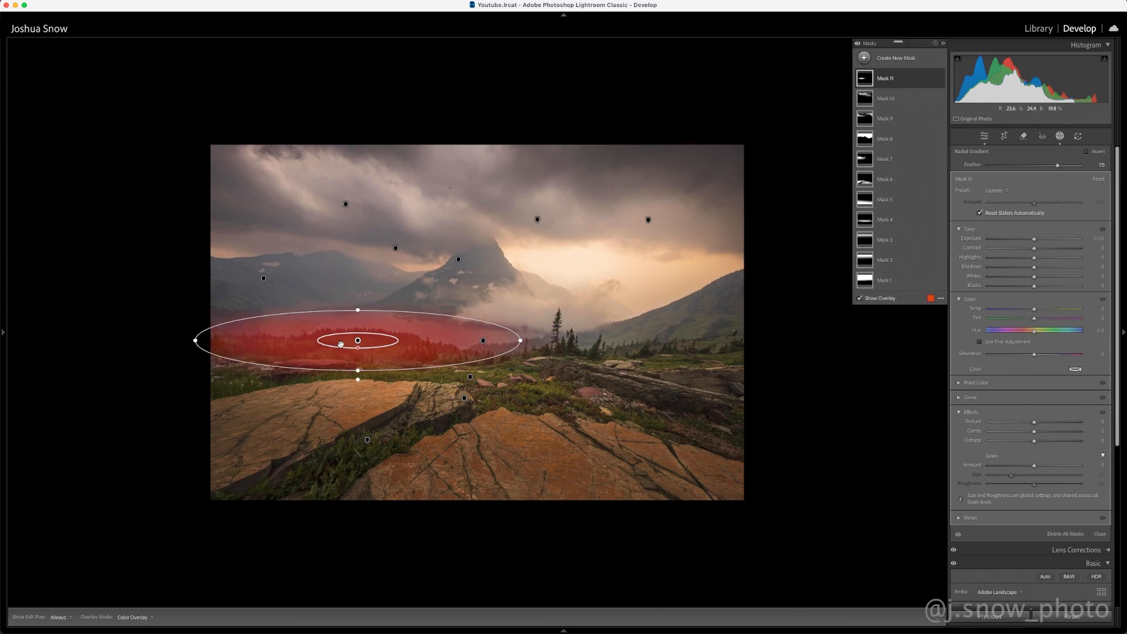
left_click_drag(1034, 441, 1023, 444)
left_click_drag(1035, 287, 1039, 289)
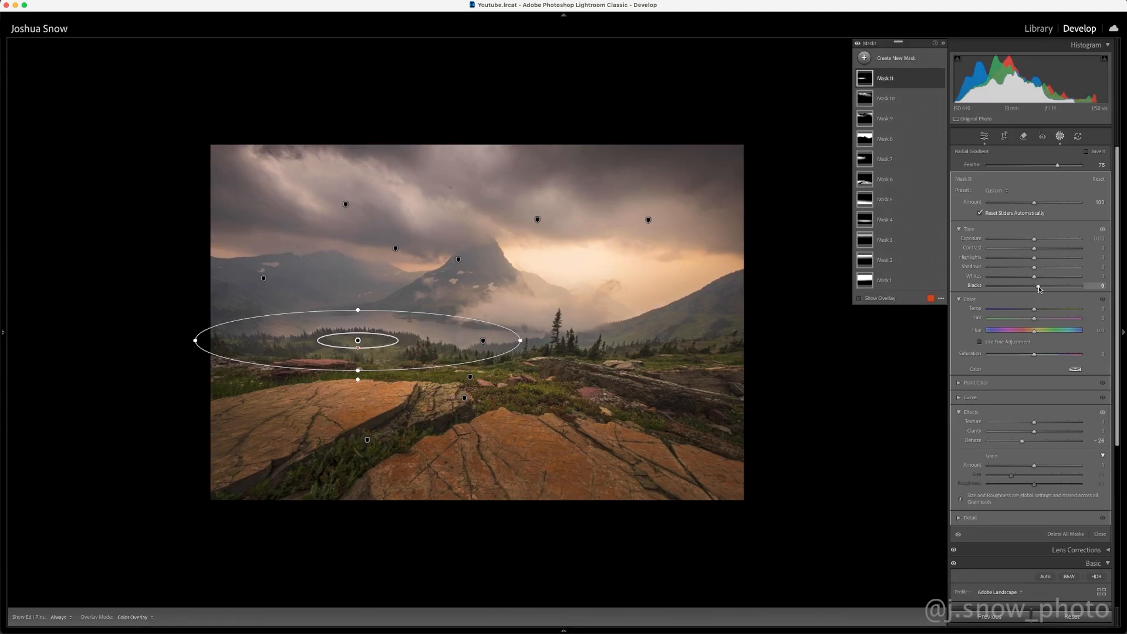
Step: Create a twelfth mask with a wide radial gradient centred on the glowing sky beside the peak, extending past the photo's right edge
left_click(868, 60)
left_click(913, 176)
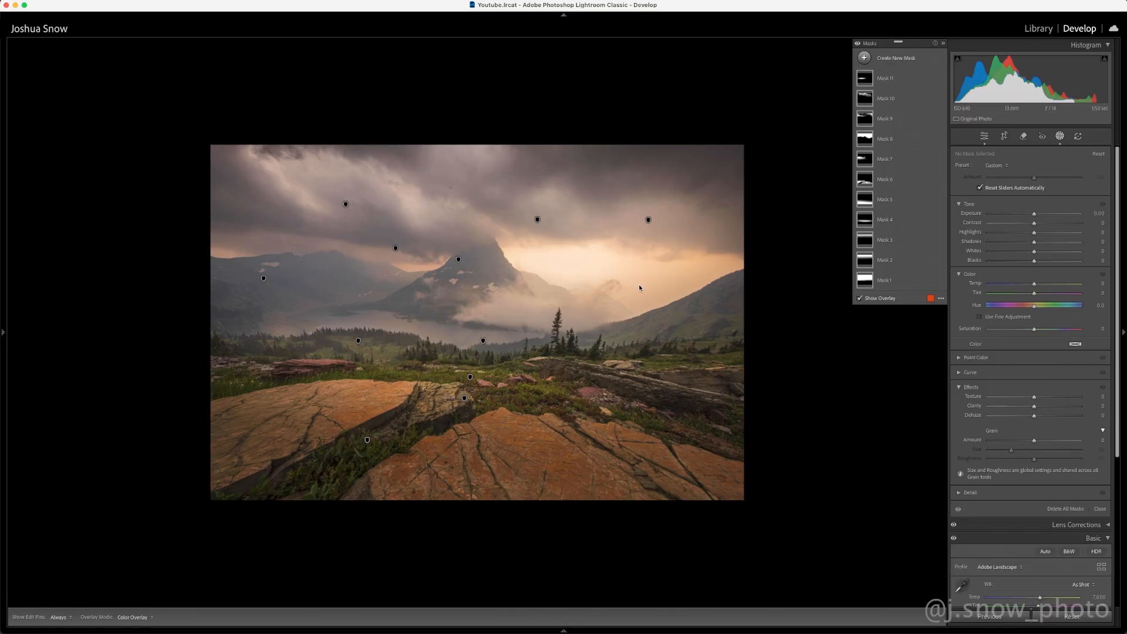
left_click_drag(573, 267, 782, 323)
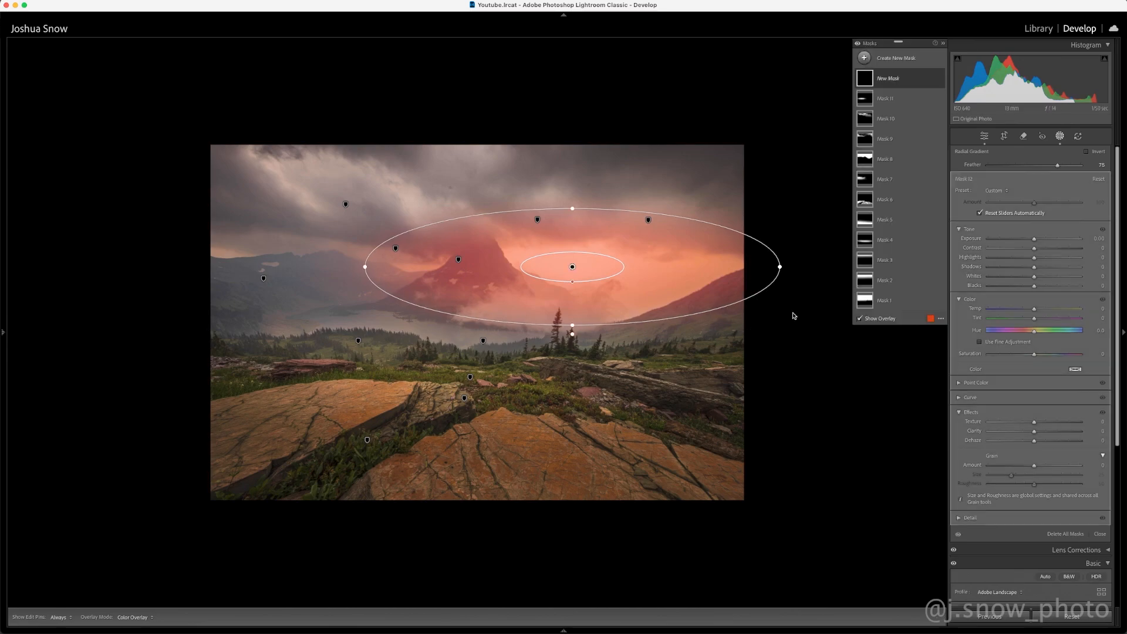
Step: Intersect the glow mask with a luminance range whose lower limit is 67, feathered down to 48
left_click(930, 78)
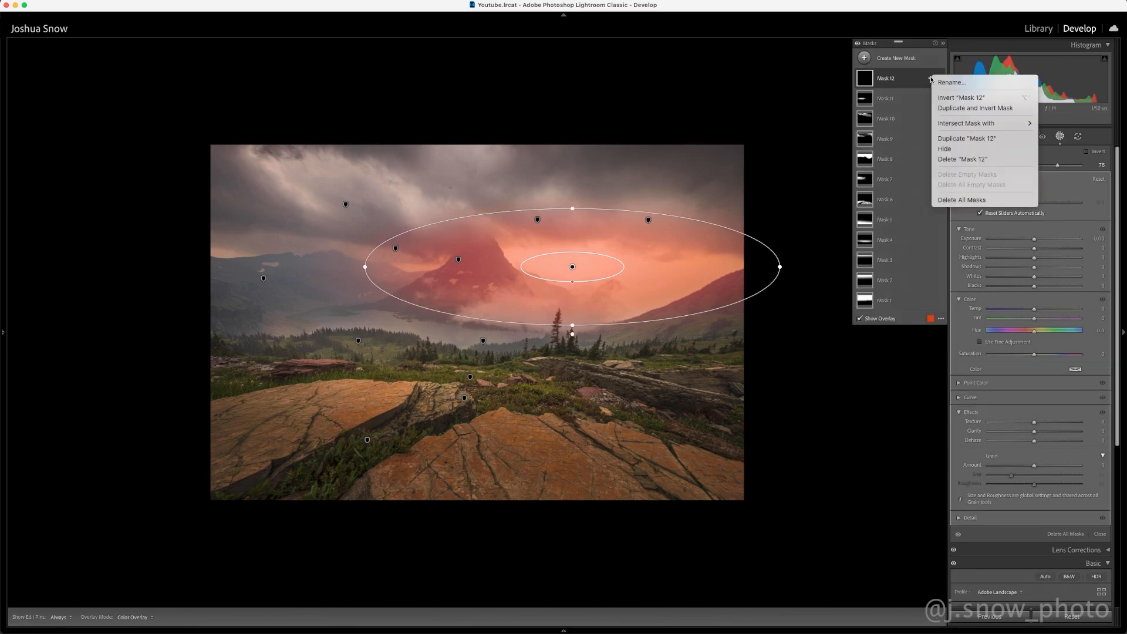
mouse_move(970, 125)
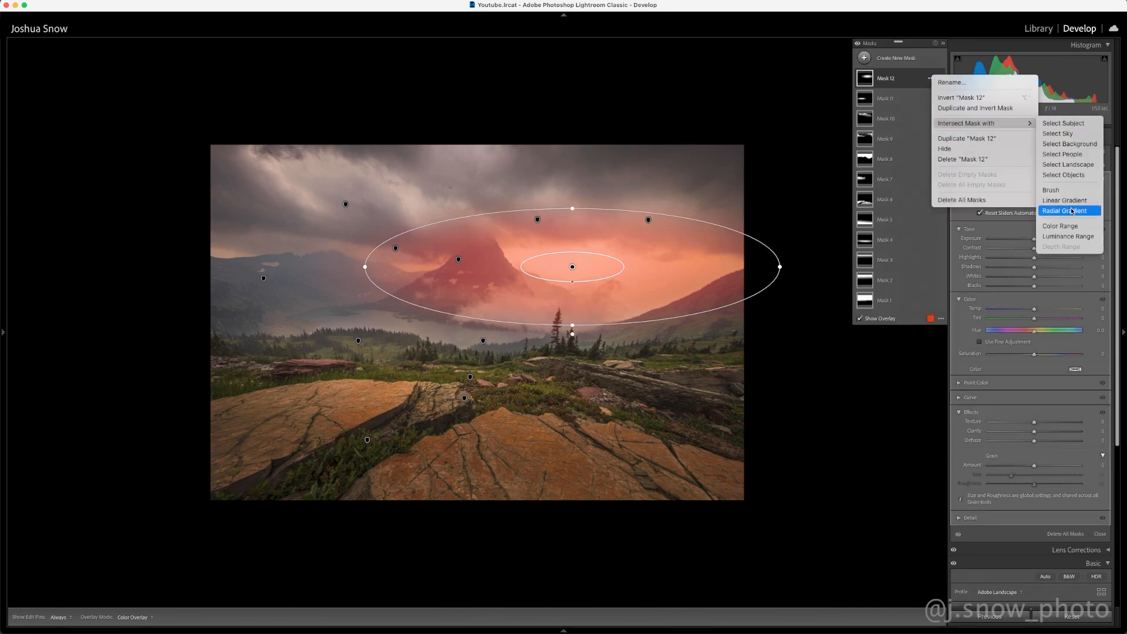
left_click(1070, 237)
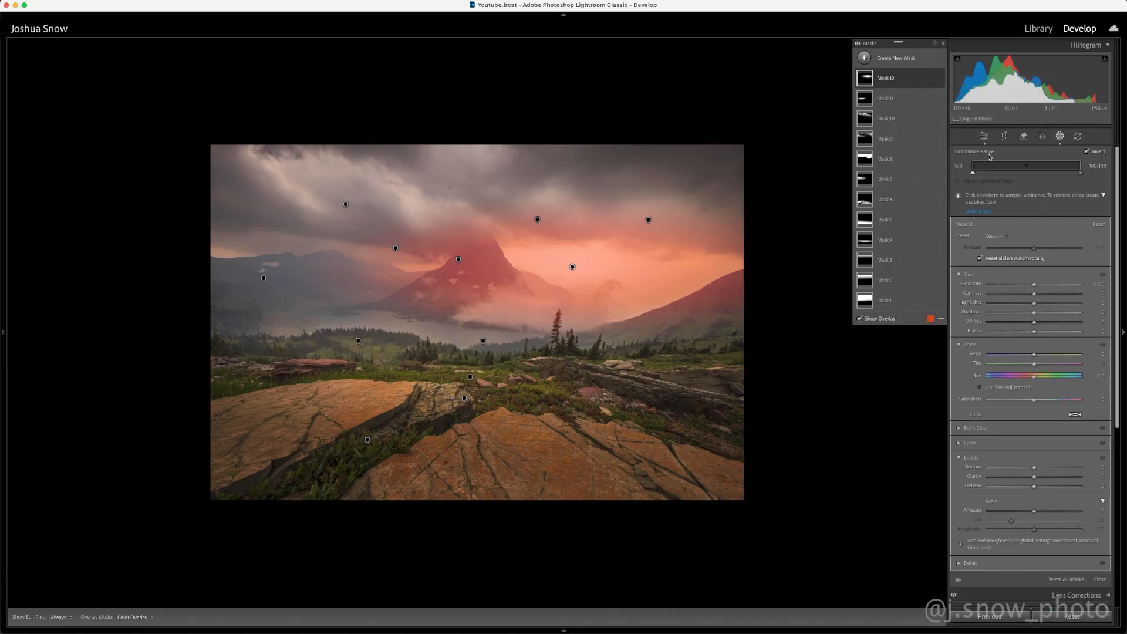
left_click(974, 169)
left_click_drag(972, 168, 1034, 168)
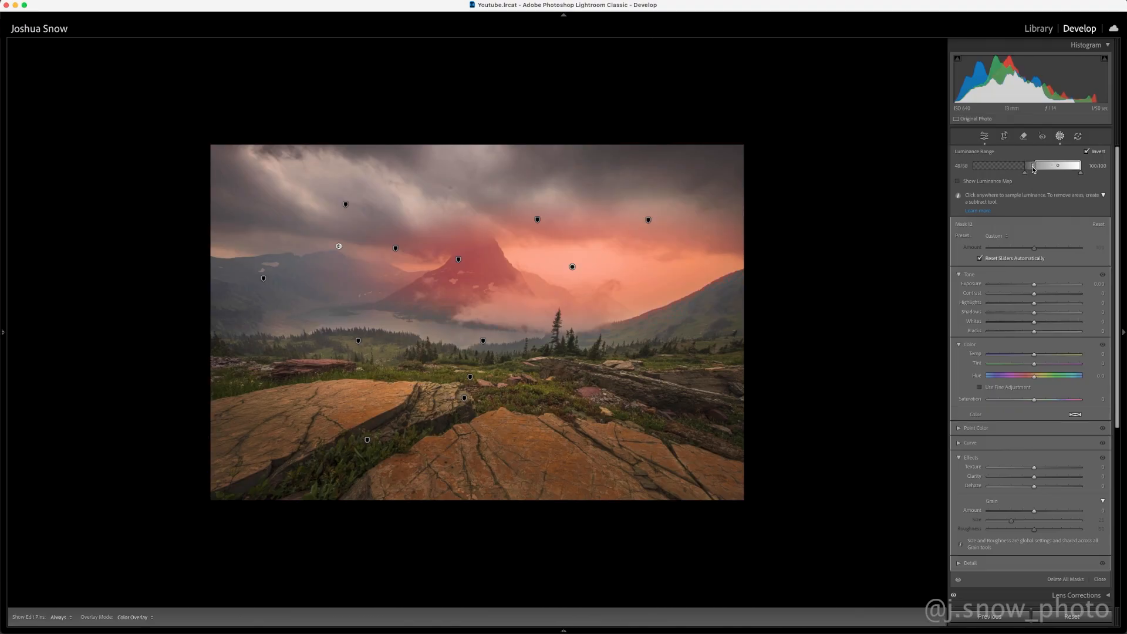
left_click_drag(1035, 168, 1045, 170)
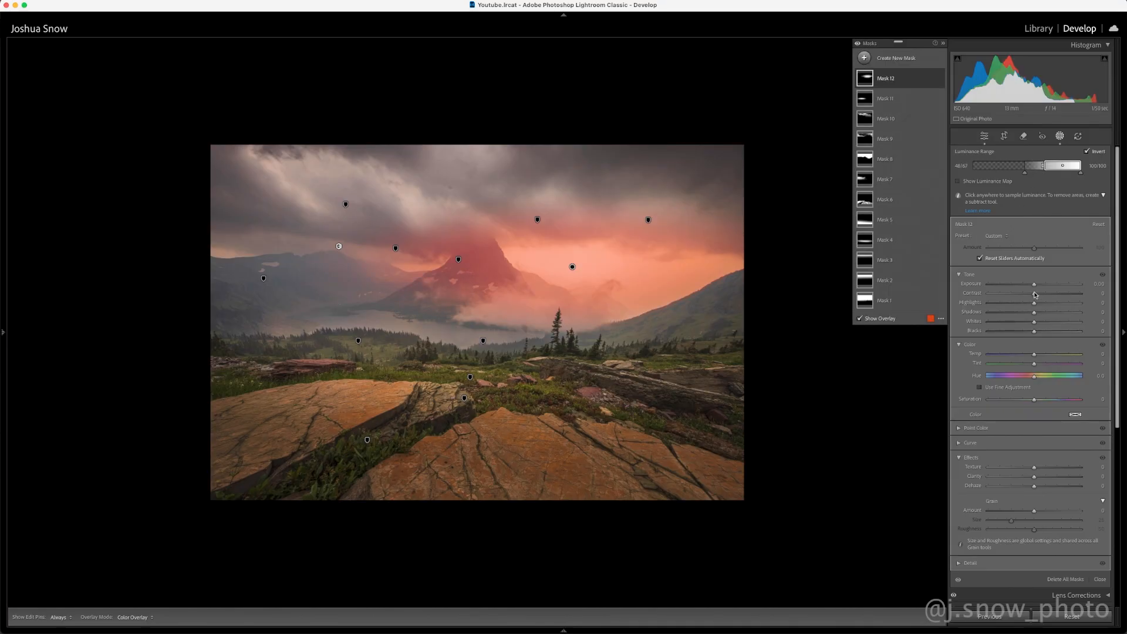
Step: Warm the glow mask to a temperature of 16, set its whites to 23 and its exposure to 0.11
left_click_drag(1035, 354, 1044, 357)
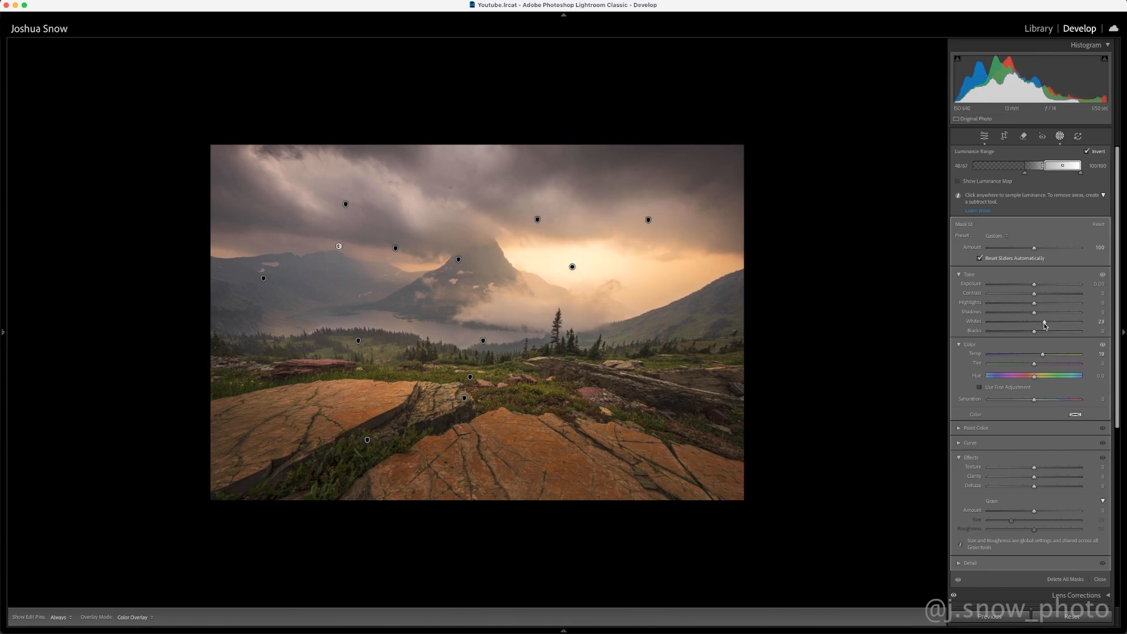
left_click_drag(1044, 324, 1044, 324)
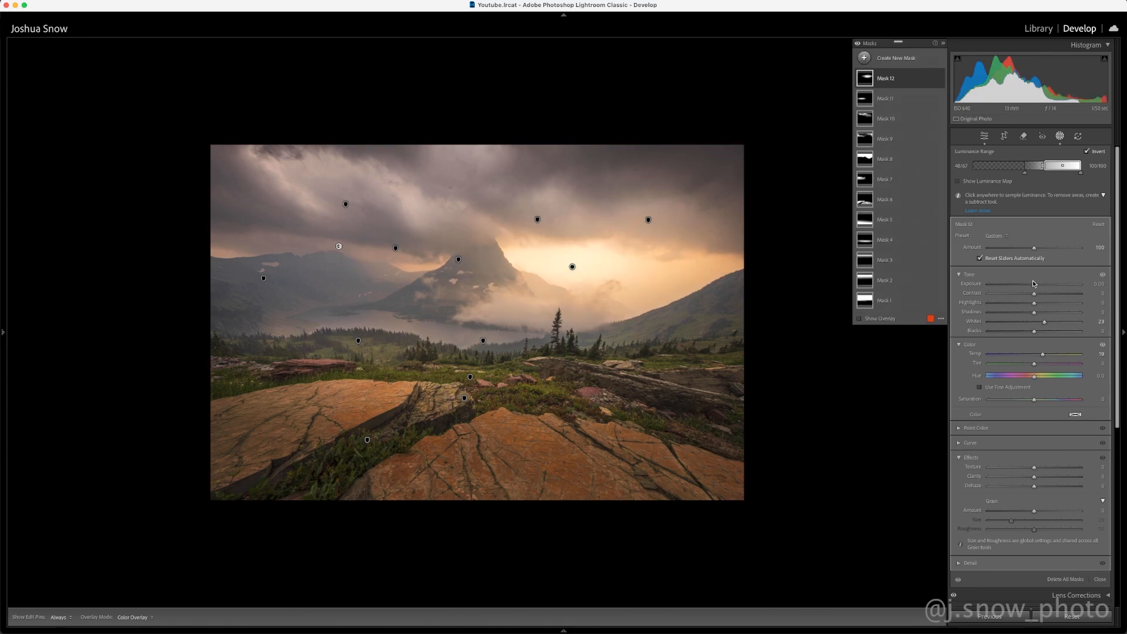
left_click_drag(1035, 286, 1036, 286)
left_click_drag(1043, 355, 1044, 356)
Step: Create a thirteenth mask with a wide radial gradient covering the central peak and the ridge beside it
left_click(863, 58)
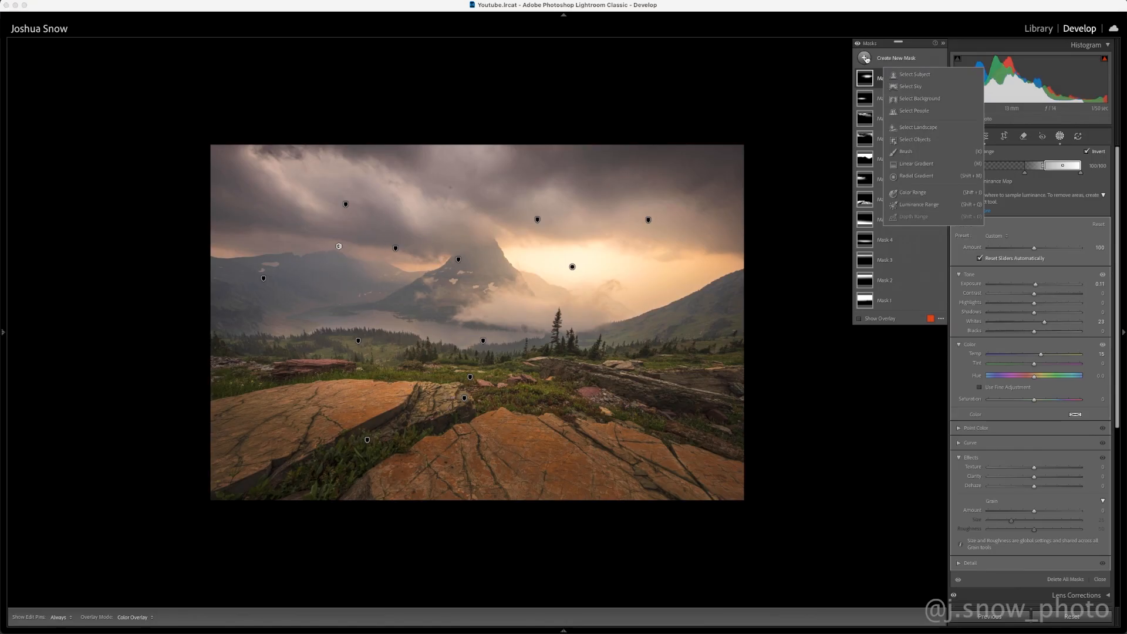
left_click(927, 176)
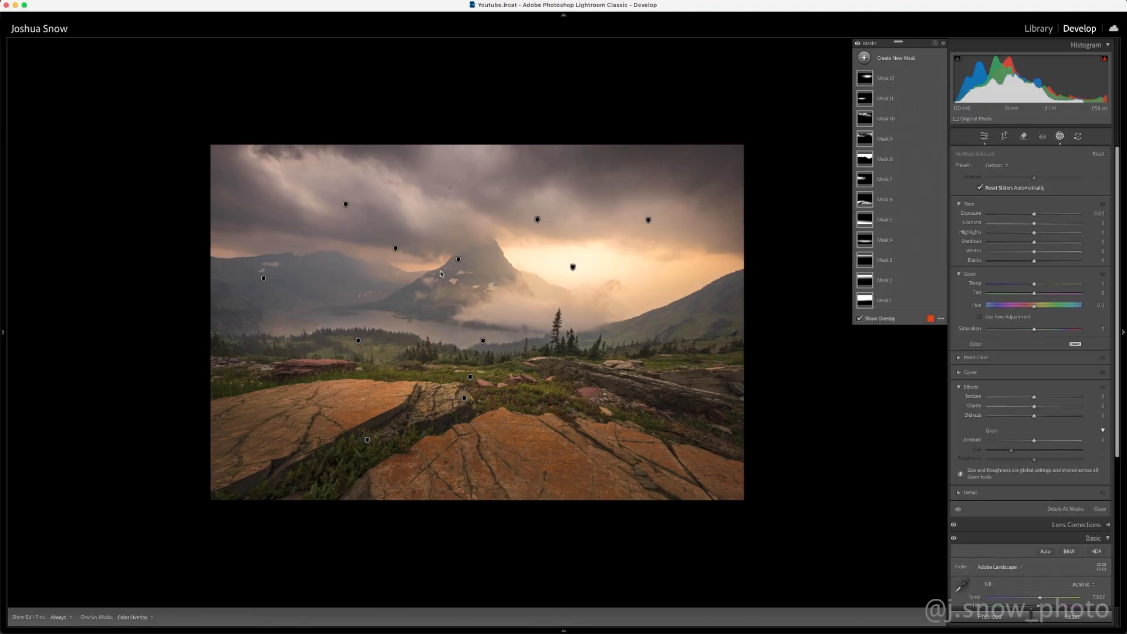
left_click_drag(425, 270, 529, 315)
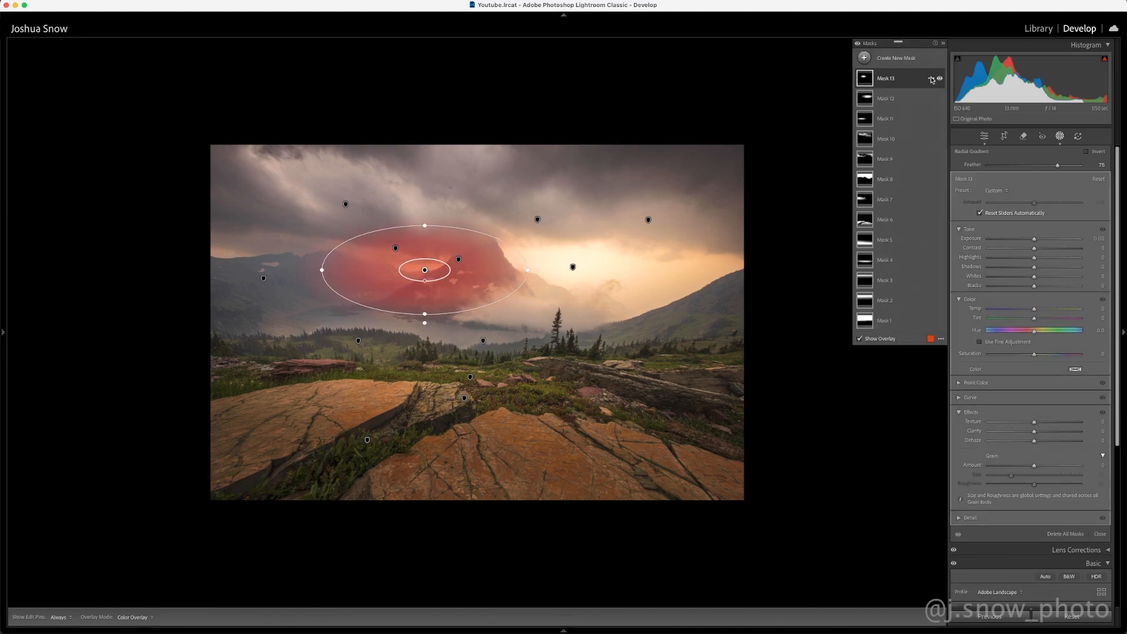
Step: Subtract a feathered brush from the peak mask, painting out spill around the peak with a reduced brush size while toggling the pins
left_click(932, 80)
left_click(928, 109)
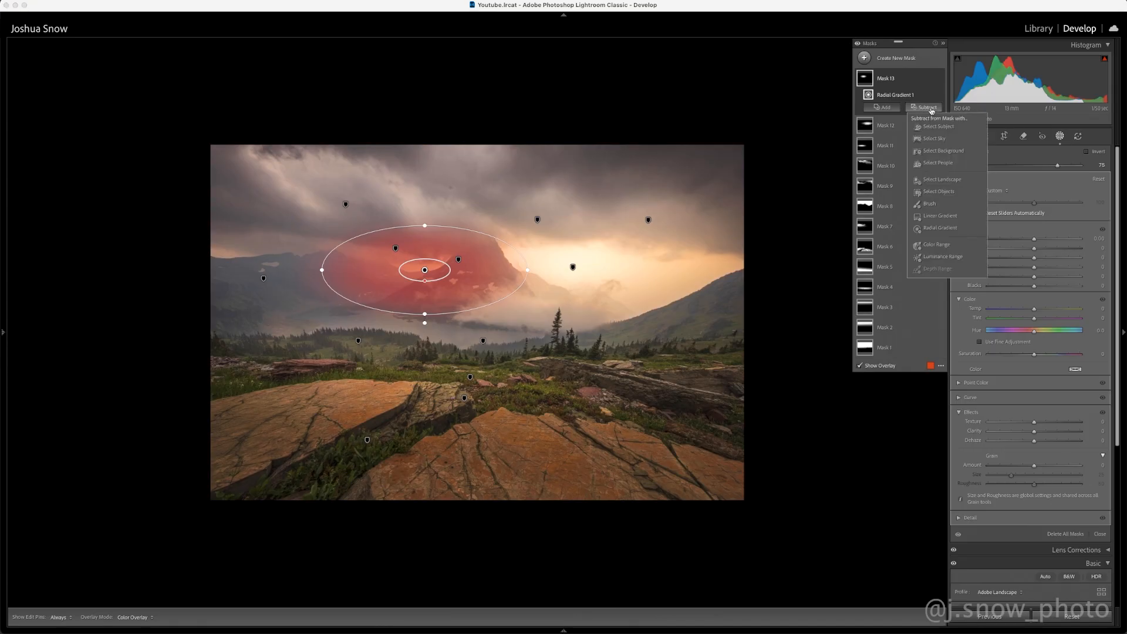
left_click(943, 204)
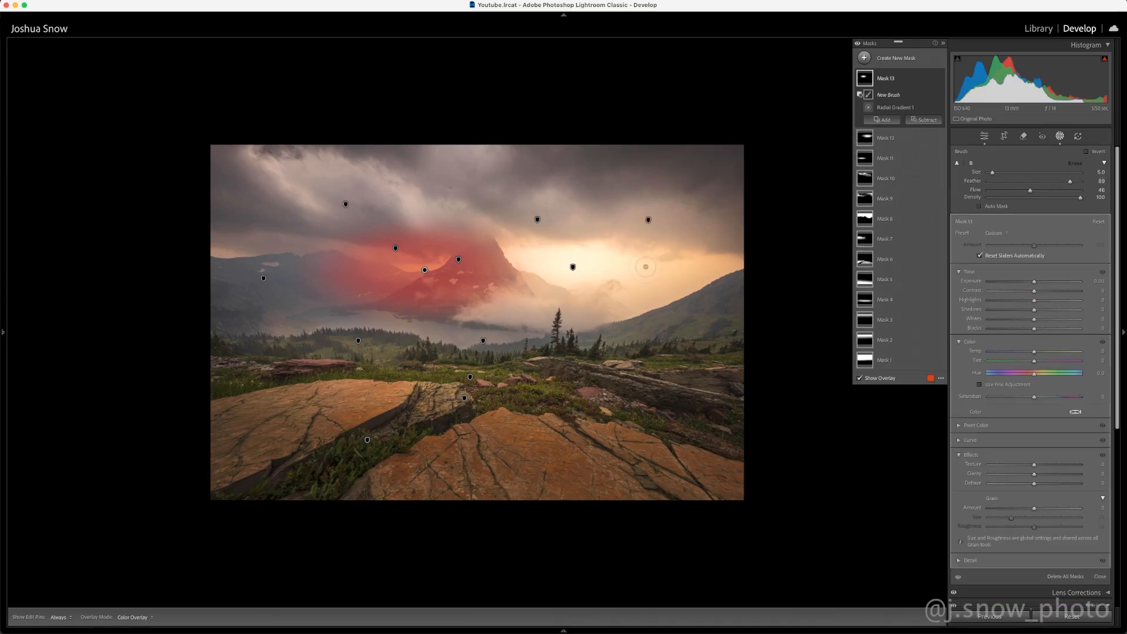
scroll(517, 265, "up", 3)
key("h")
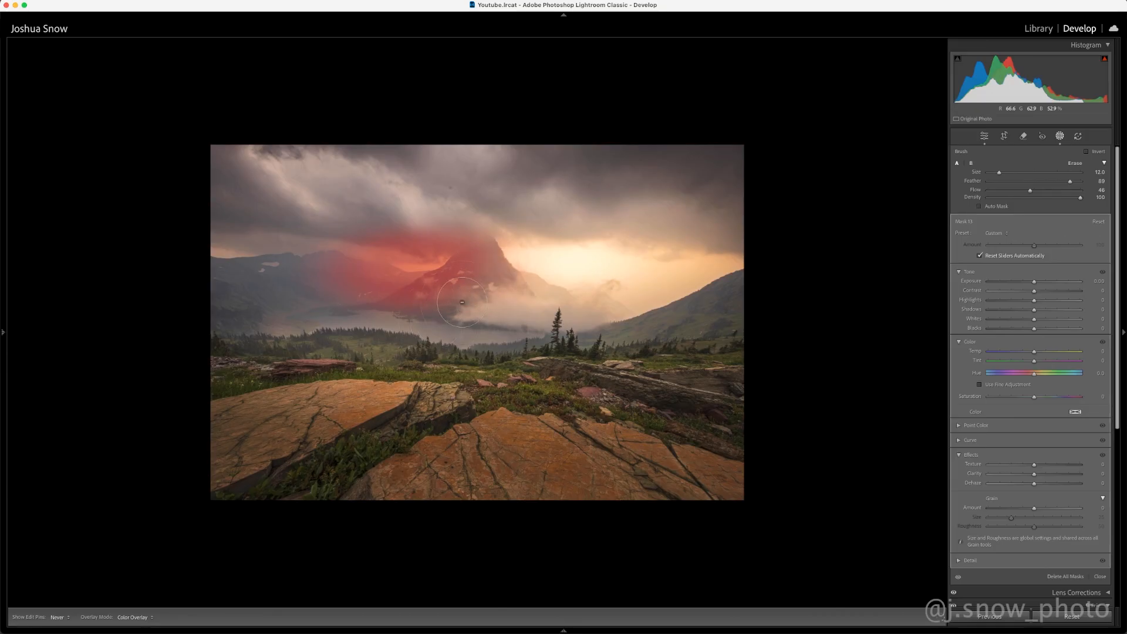
key("h")
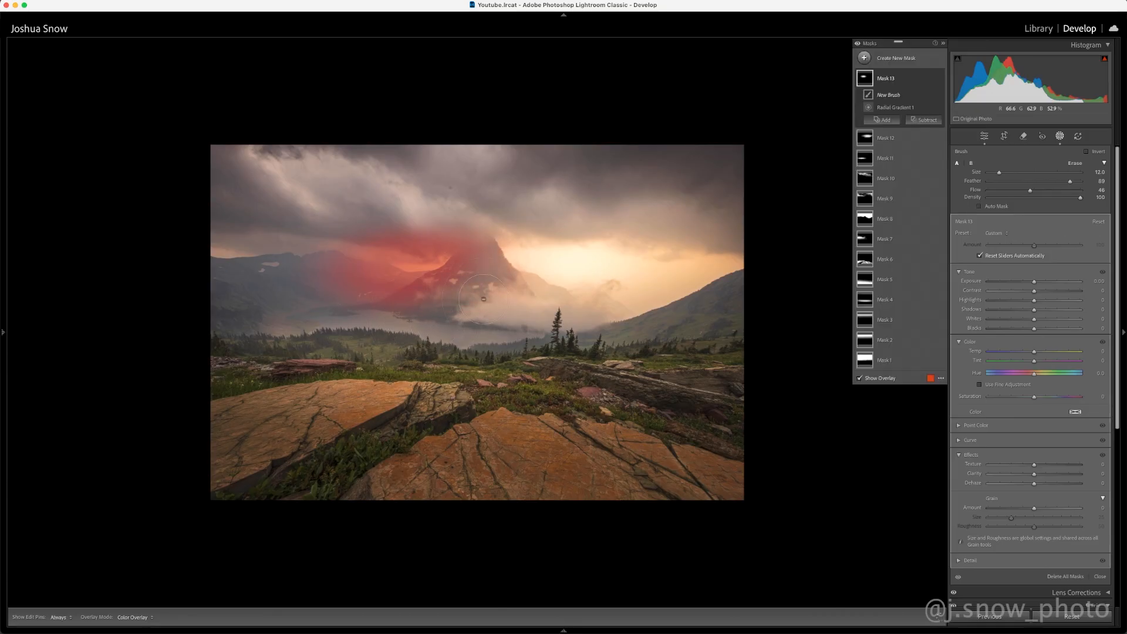
key("h")
key("h")
key("h")
key("h")
key("h")
key("h")
key("bracketleft")
key("bracketleft")
key("h")
key("h")
key("h")
key("h")
key("h")
key("h")
key("h")
key("h")
key("h")
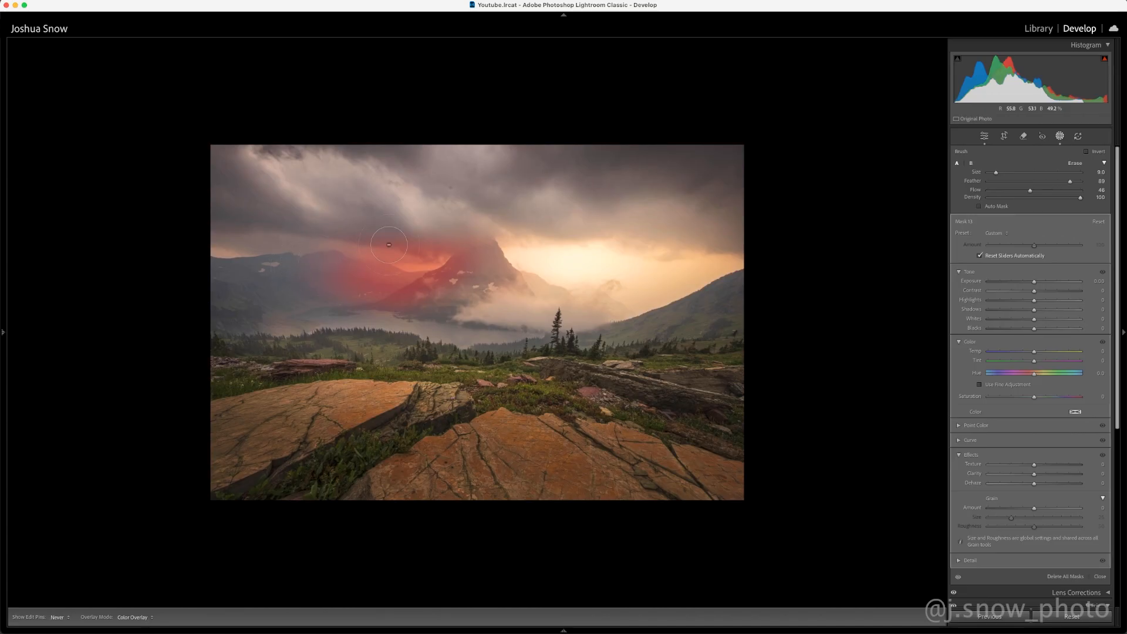
key("h")
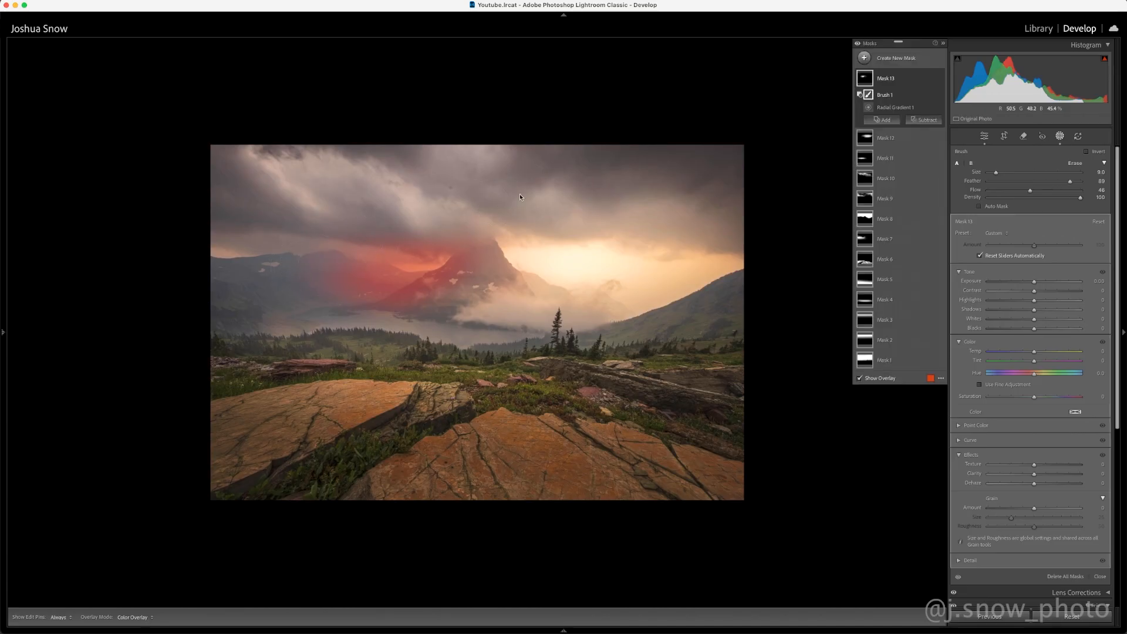
key("h")
key("h")
key("h")
key("h")
key("h")
key("h")
key("h")
key("h")
key("h")
key("h")
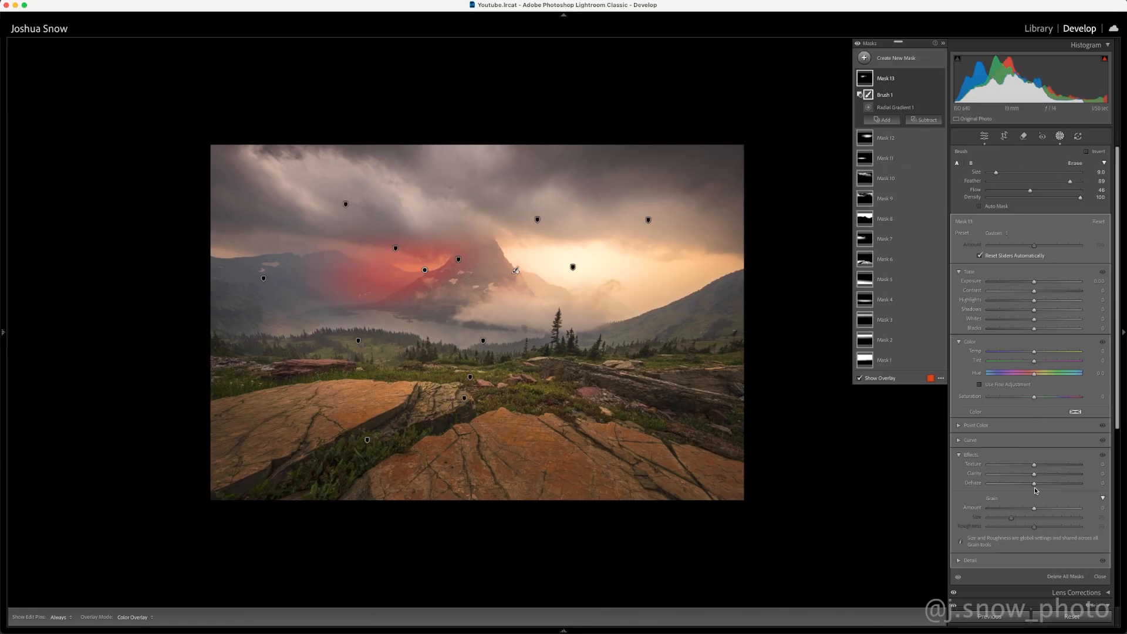
Step: Set the peak mask's dehaze to -13, whites to 25 and temperature to 13, and lift its blacks slightly
left_click_drag(1035, 484, 1028, 486)
mouse_move(1036, 330)
left_mouse_down()
mouse_move(1040, 355)
mouse_move(1047, 324)
left_mouse_up()
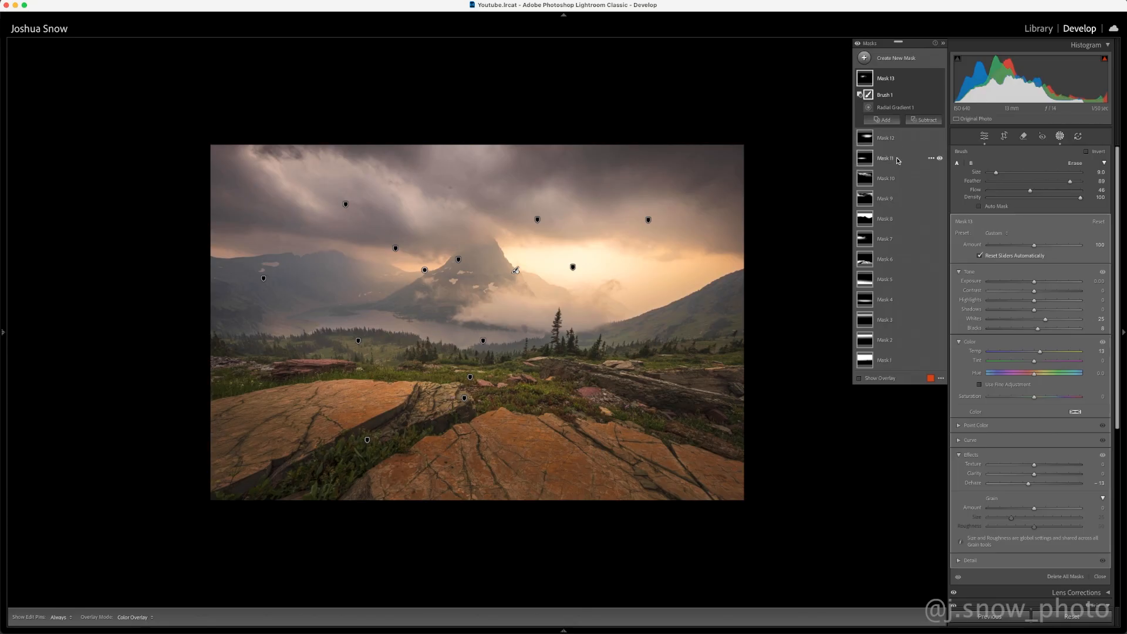
Step: Create a fourteenth mask with a wide, flat radial gradient over the left-hand trees below the lake
left_click(866, 58)
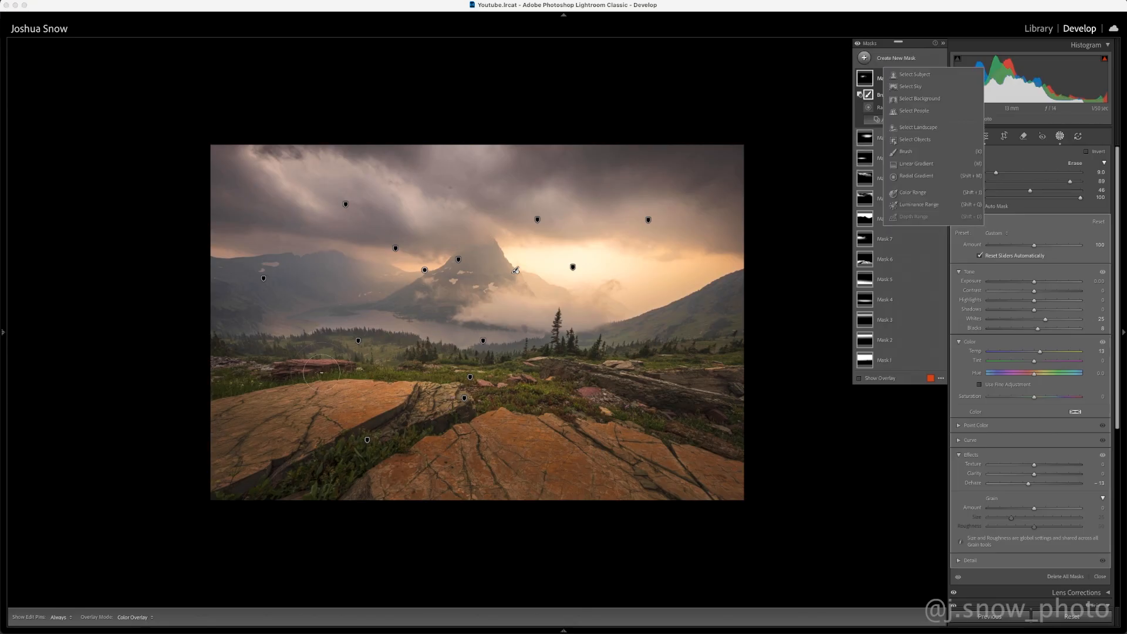
left_click(918, 176)
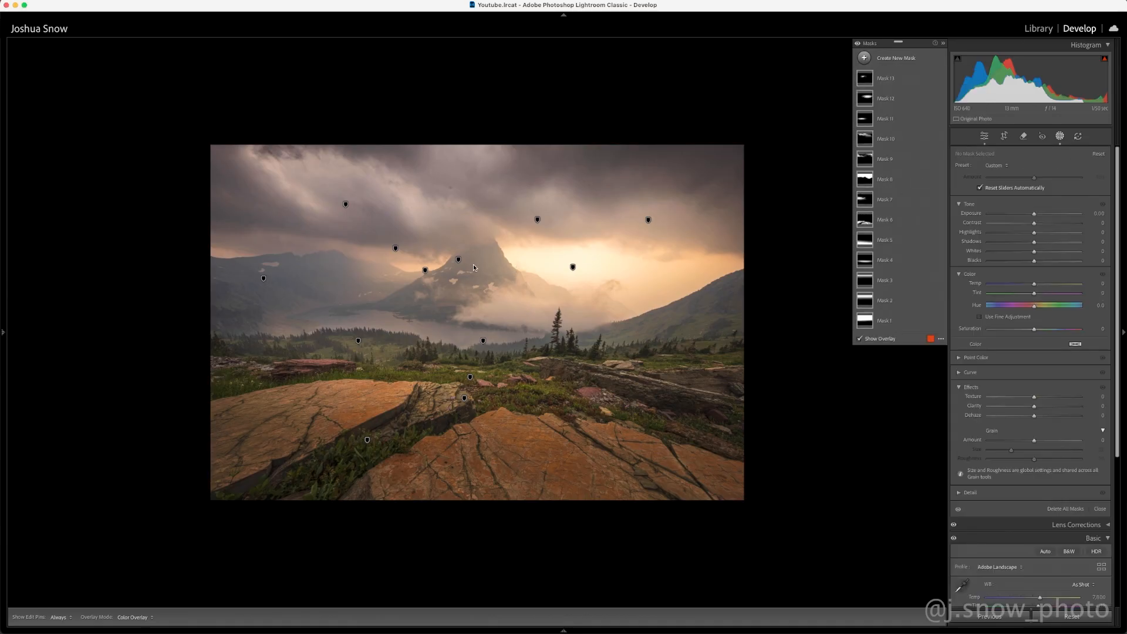
left_click_drag(328, 349, 437, 368)
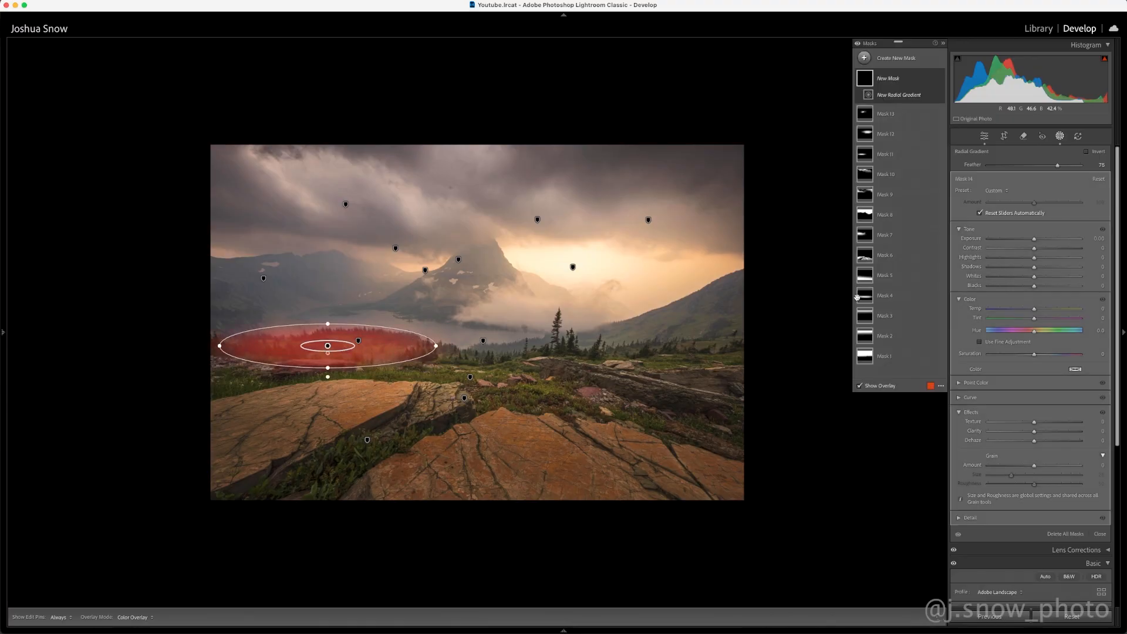
Step: Set the new tree mask's blacks to 12, exposure to -0.16 and dehaze to -8
left_click_drag(1038, 289, 1040, 288)
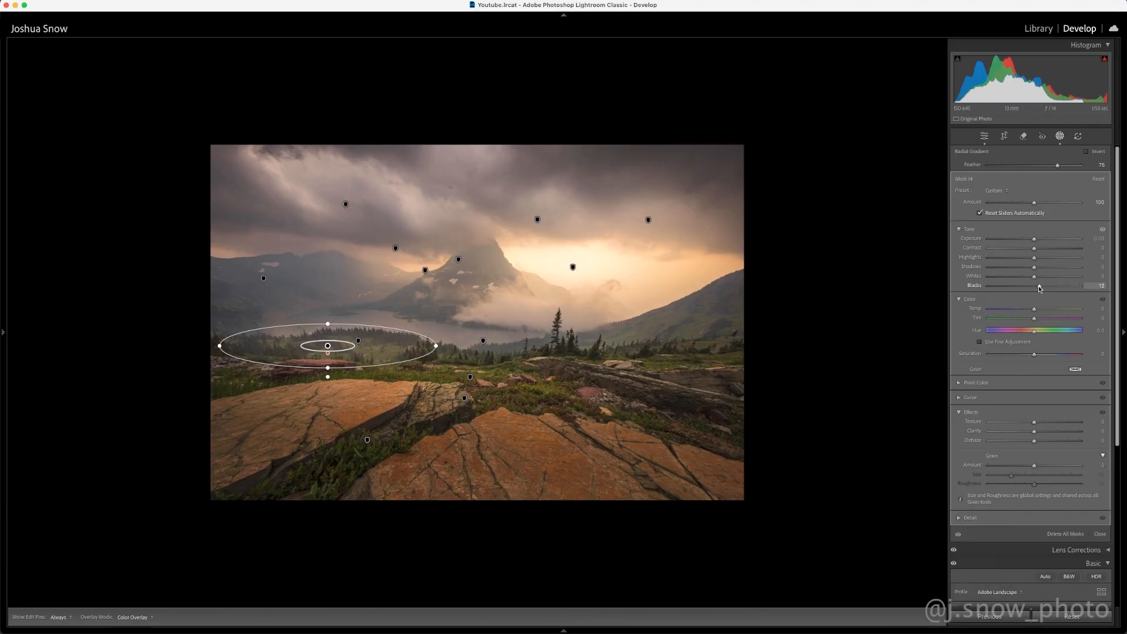
left_click_drag(1041, 331, 1033, 445)
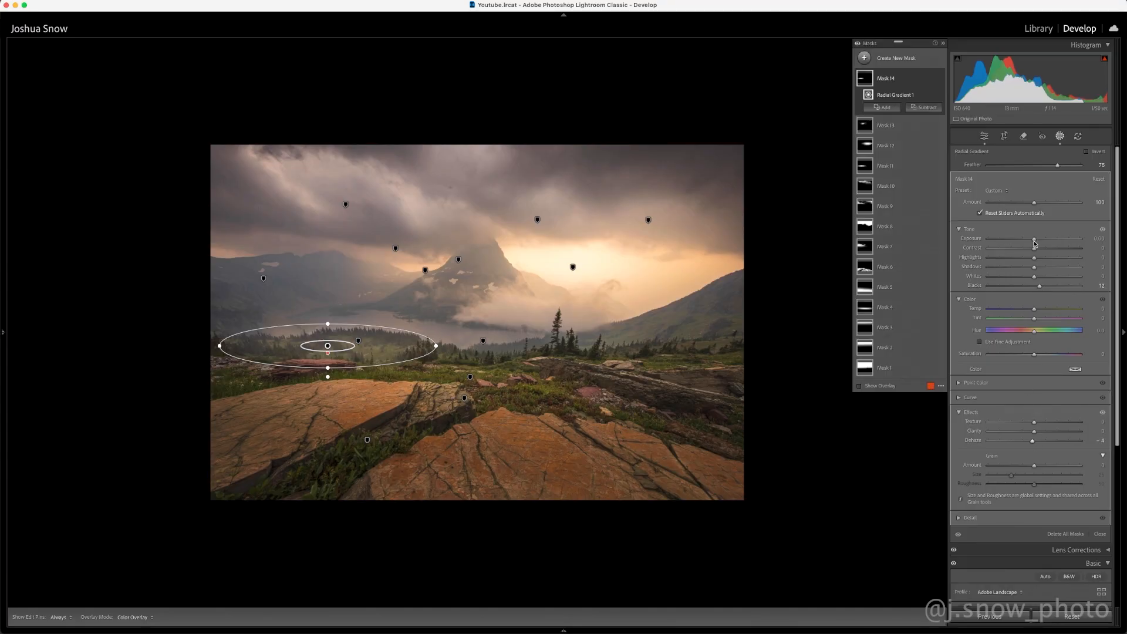
left_click_drag(1033, 243, 1032, 240)
left_click_drag(1034, 444, 1033, 444)
Step: Create a fifteenth mask with a linear gradient fading upward from the foreground rocks to the lakeshore and set its temperature to -3
left_click(942, 46)
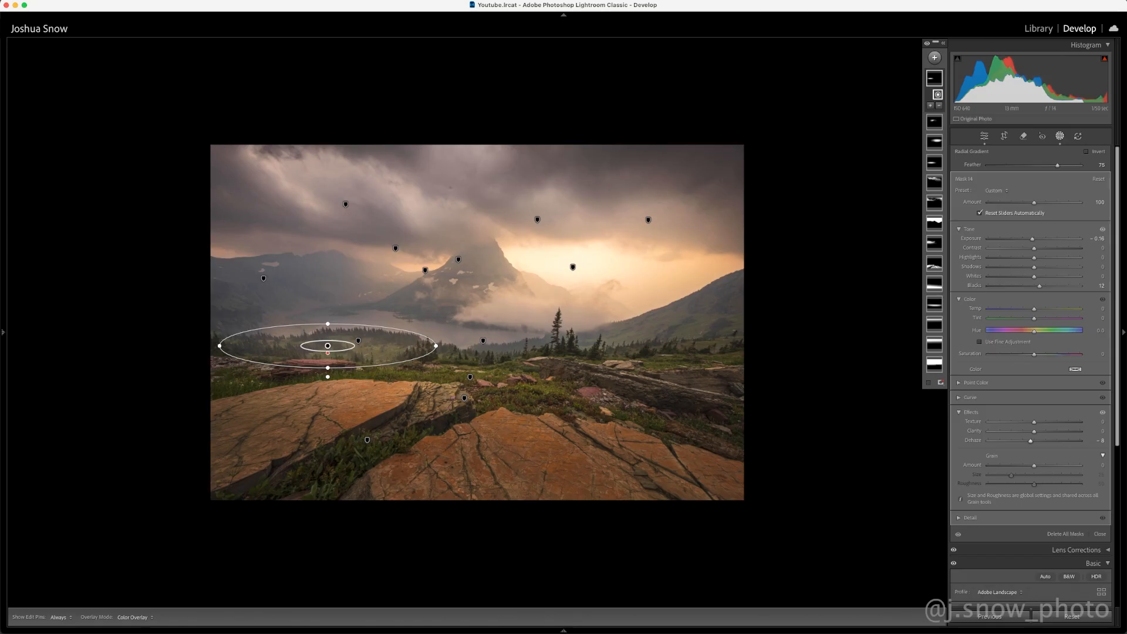
left_click(936, 58)
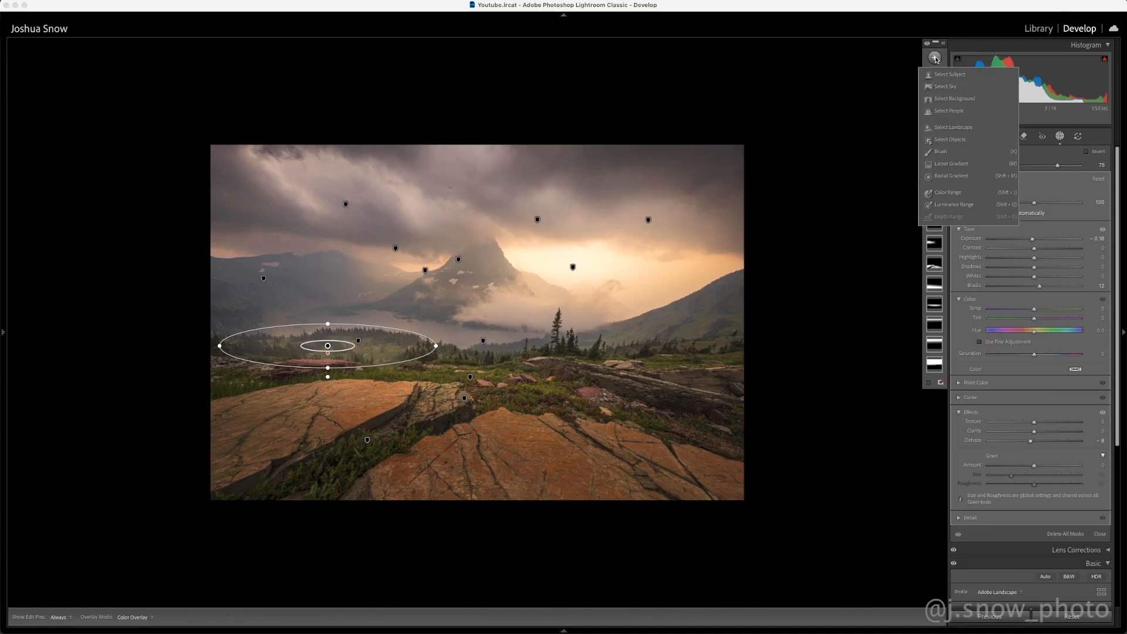
left_click(950, 175)
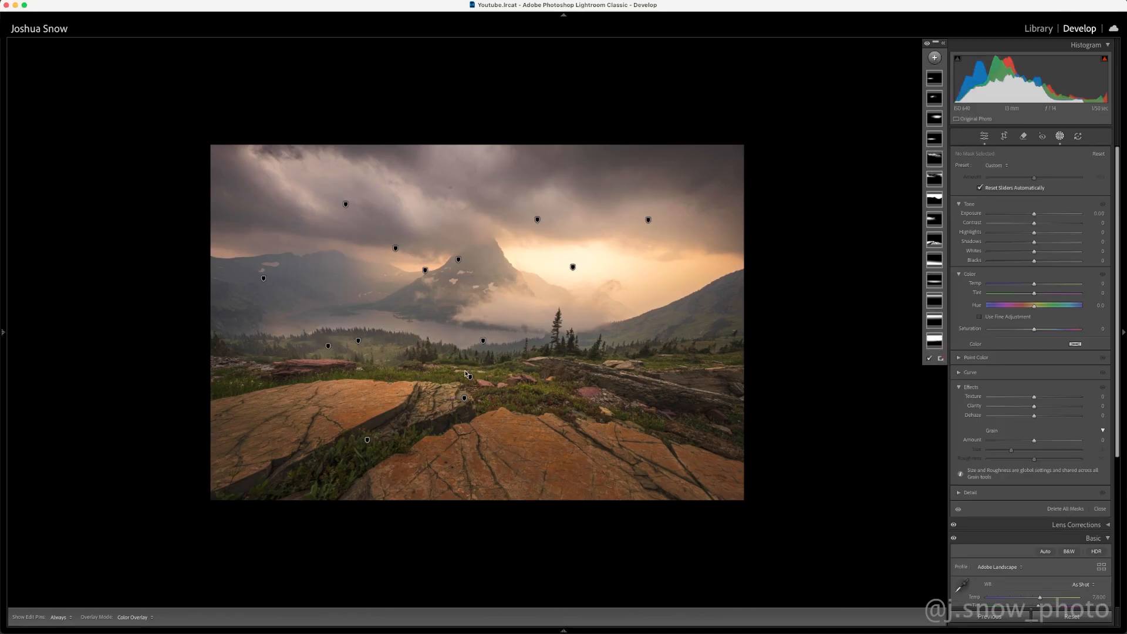
left_click_drag(466, 369, 466, 327)
left_click_drag(466, 371, 464, 461)
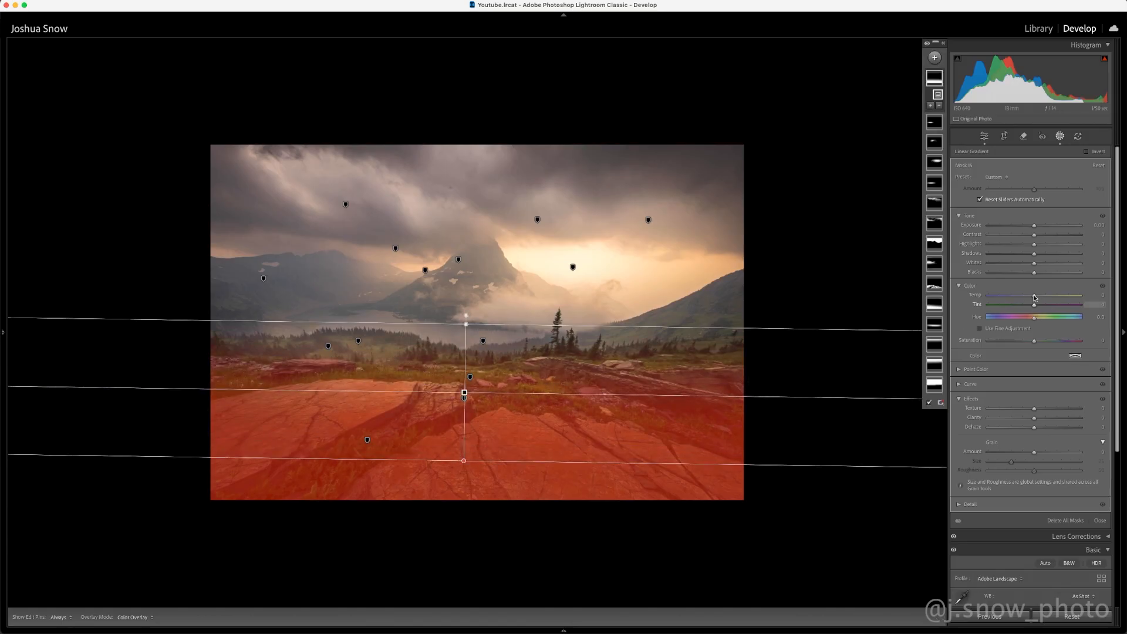
left_click_drag(1034, 296, 1035, 296)
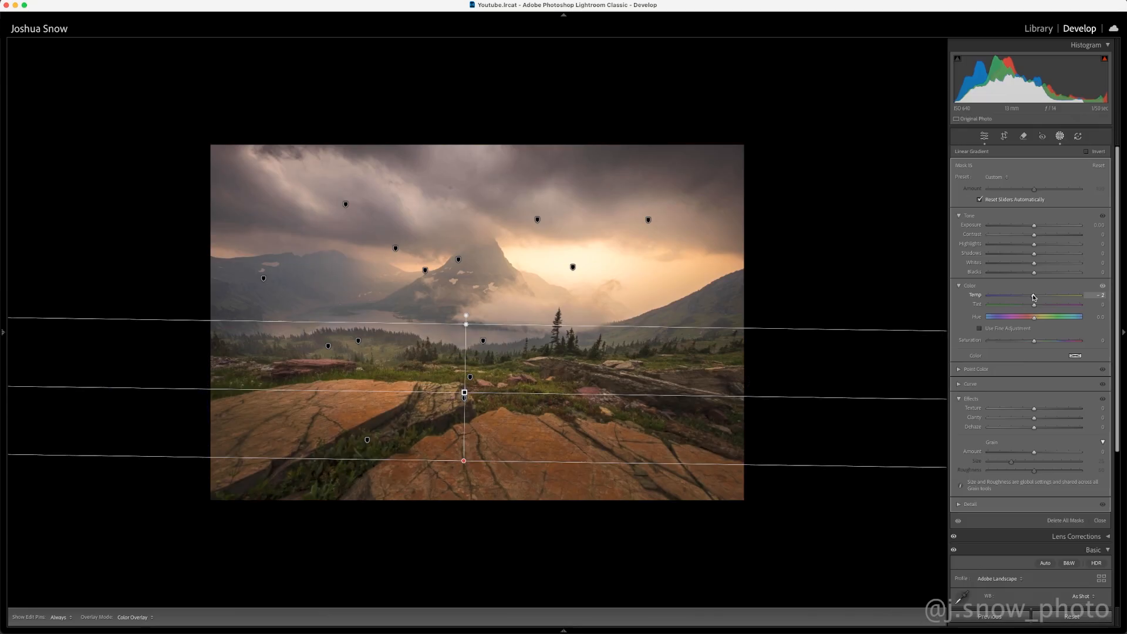
left_click_drag(1033, 298, 1033, 298)
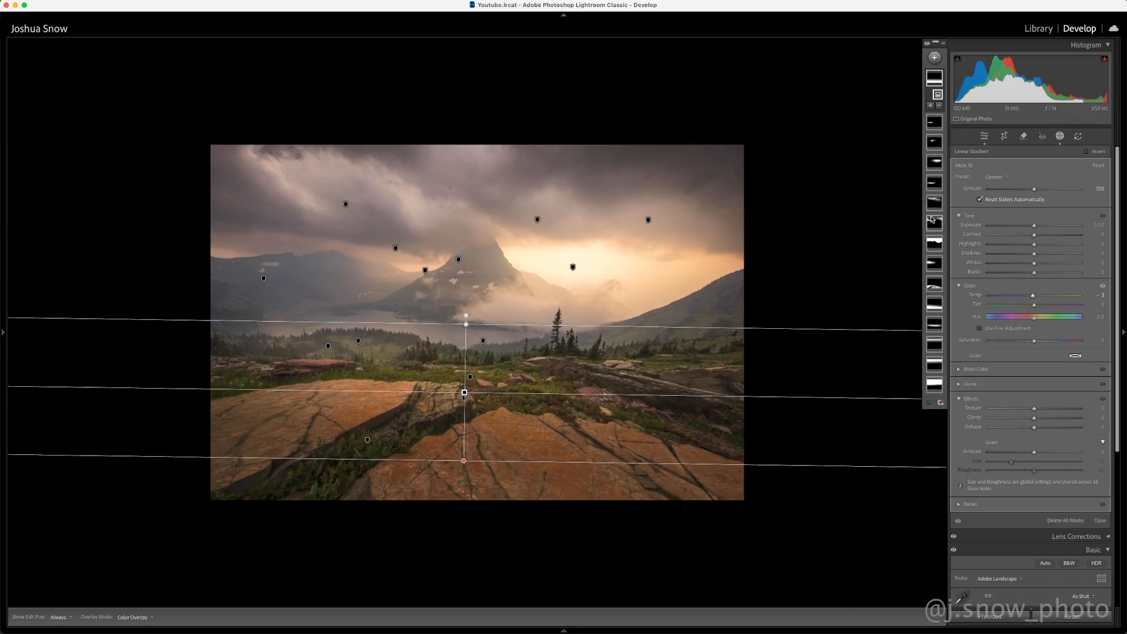
left_click(944, 45)
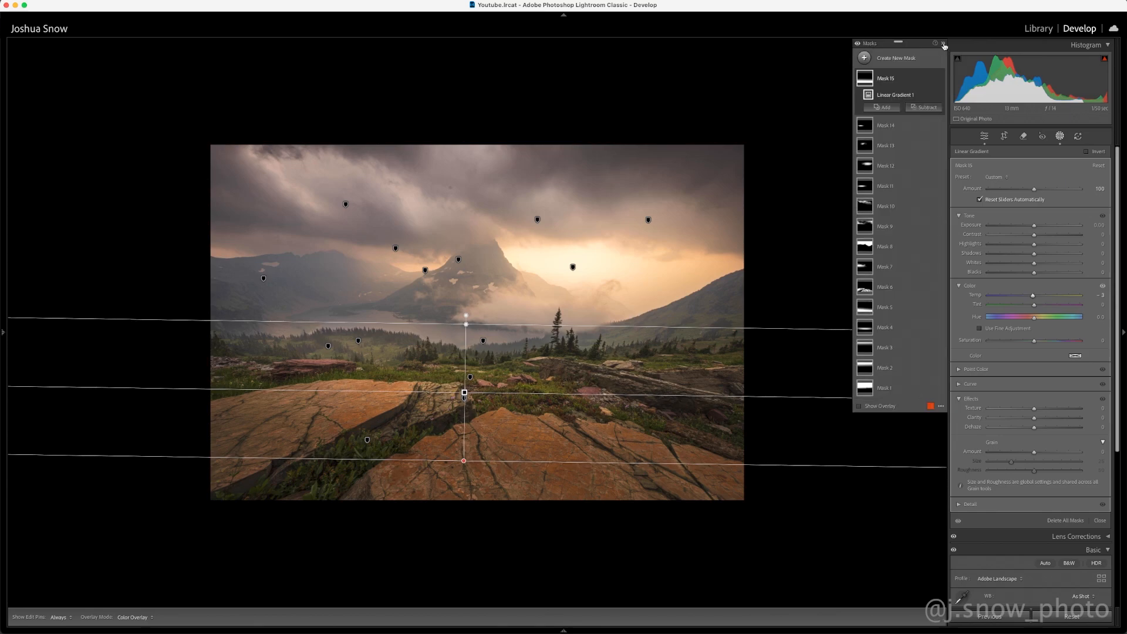
left_click(944, 45)
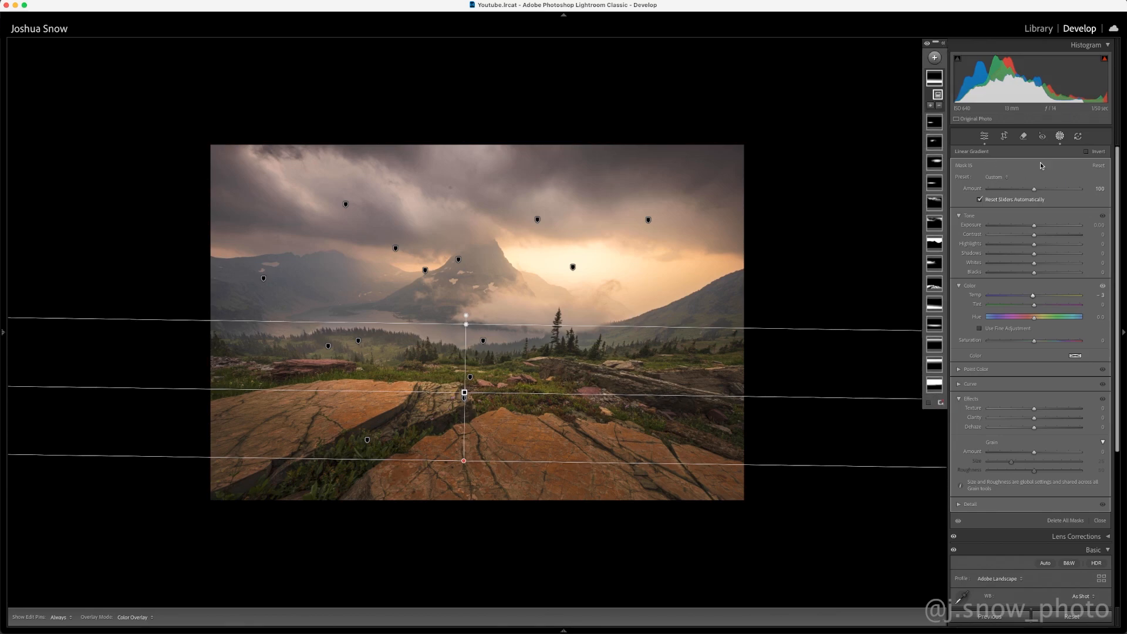
Step: Visualize spots with the Remove tool and heal the small dust spot in the sky above the peak
left_click(985, 136)
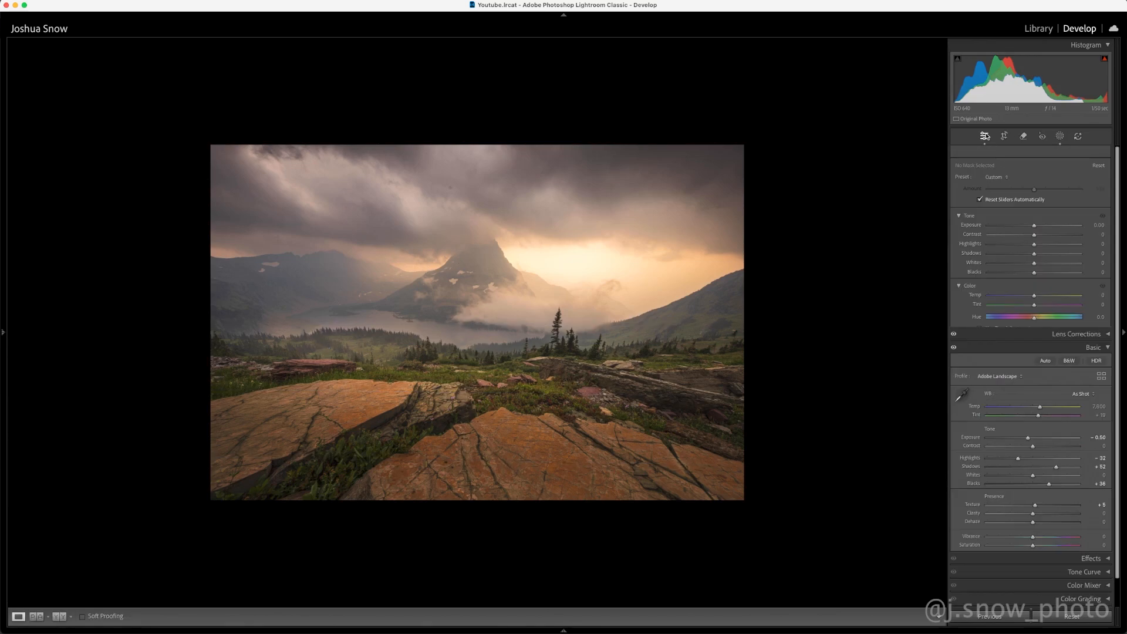
left_click(1025, 137)
left_click(965, 250)
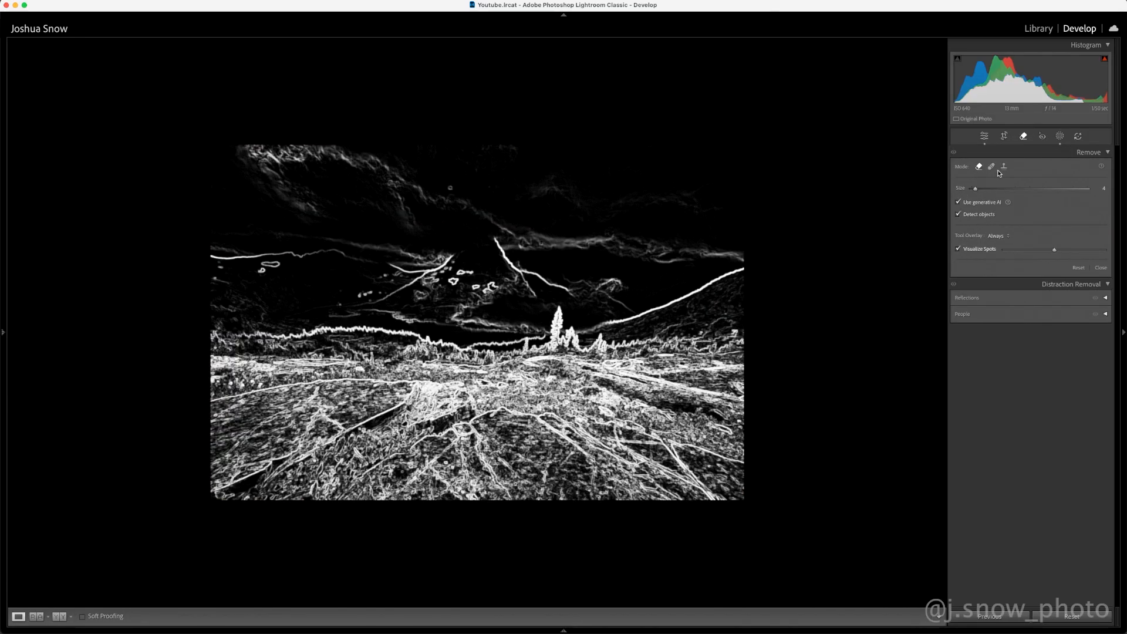
left_click(992, 168)
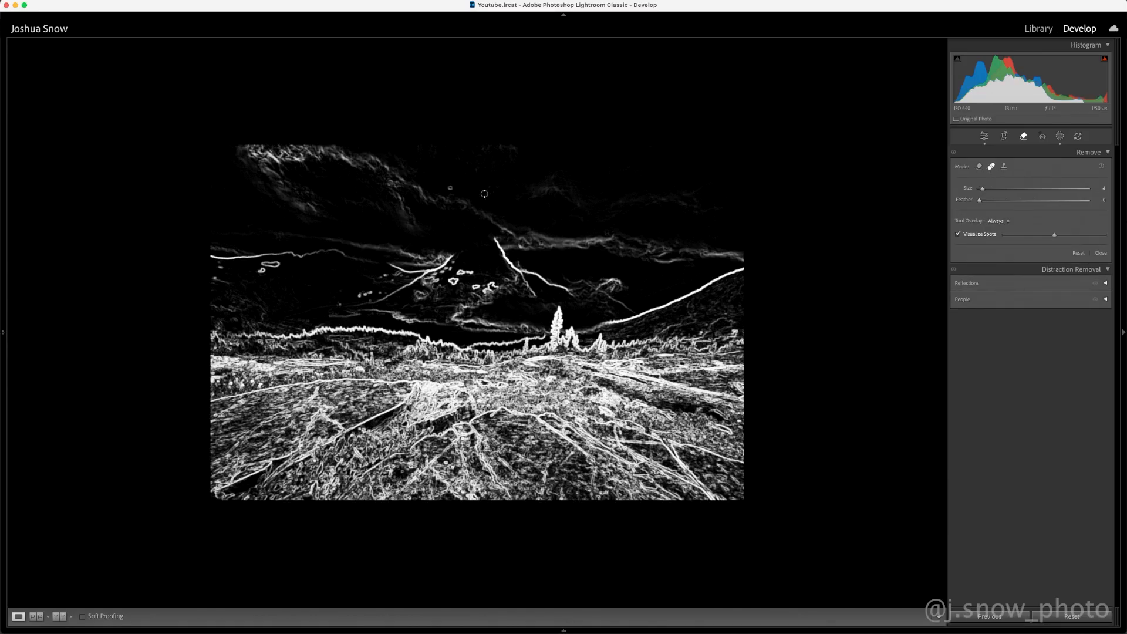
left_click(450, 187)
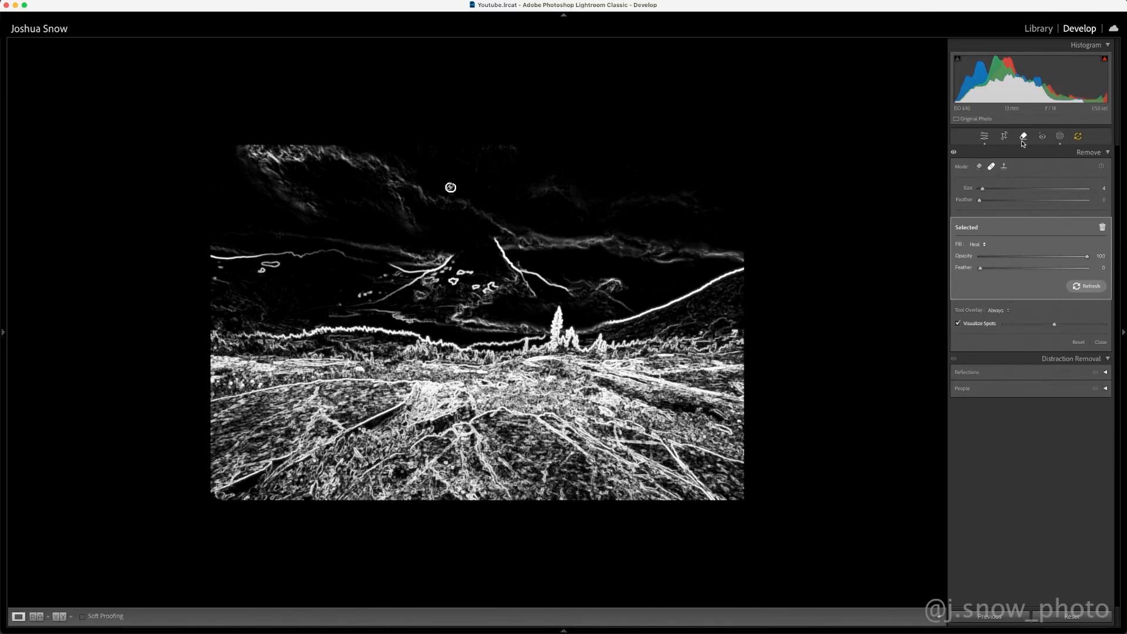
Step: Raise the Blue Primary saturation in the calibration settings and shift its hue slightly negative
left_click(986, 137)
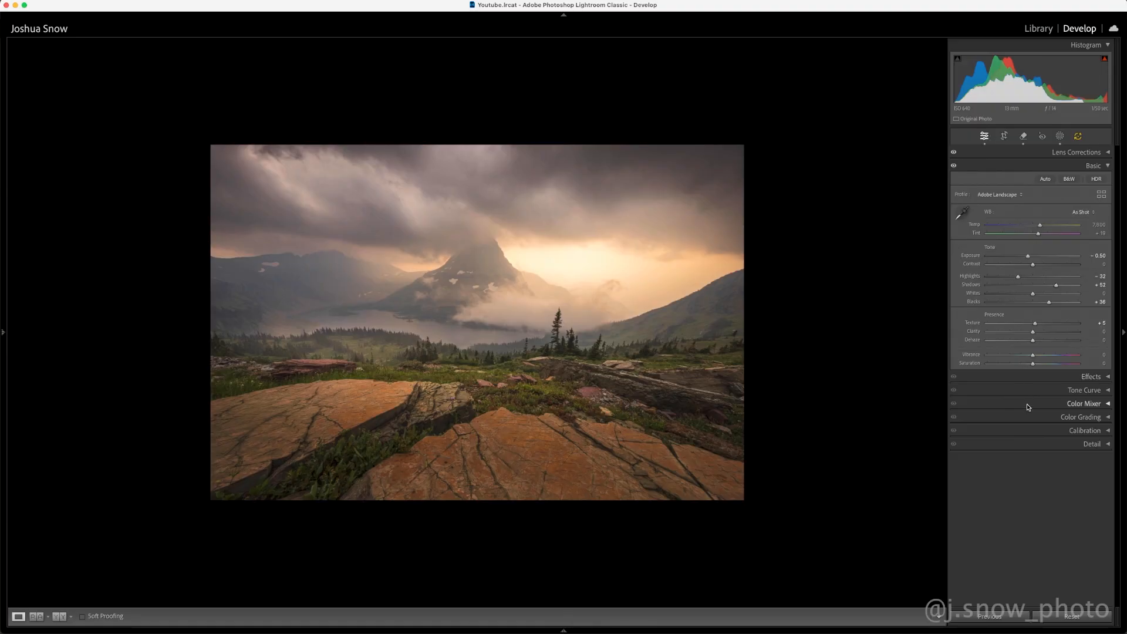
left_click(1027, 432)
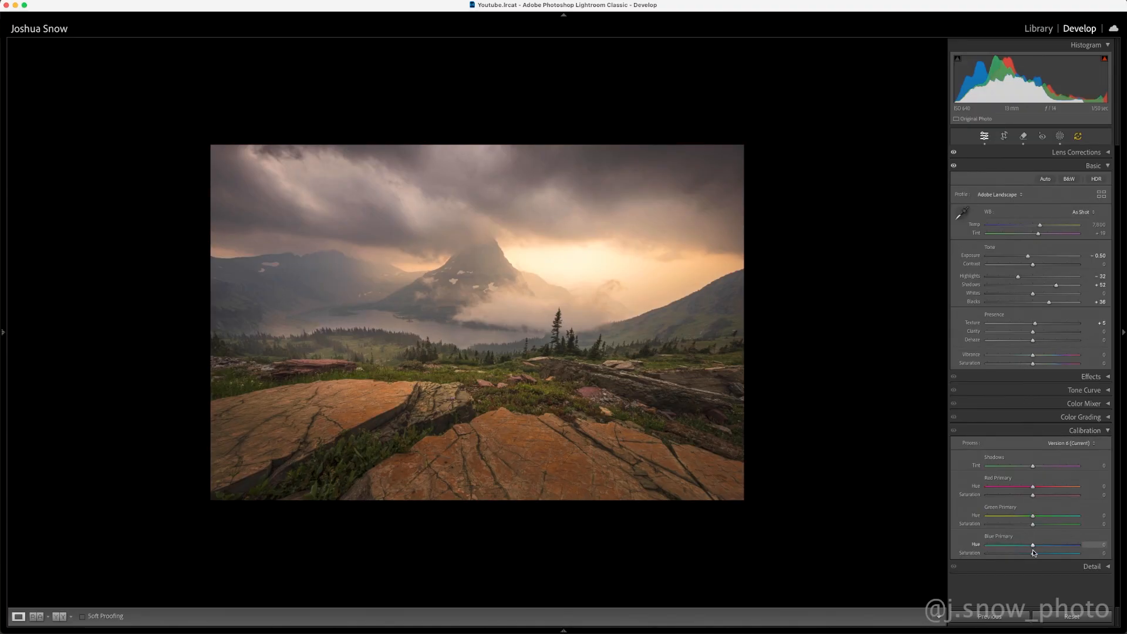
left_click_drag(1035, 557, 1043, 555)
left_click_drag(1034, 548, 1031, 547)
left_click(1107, 431)
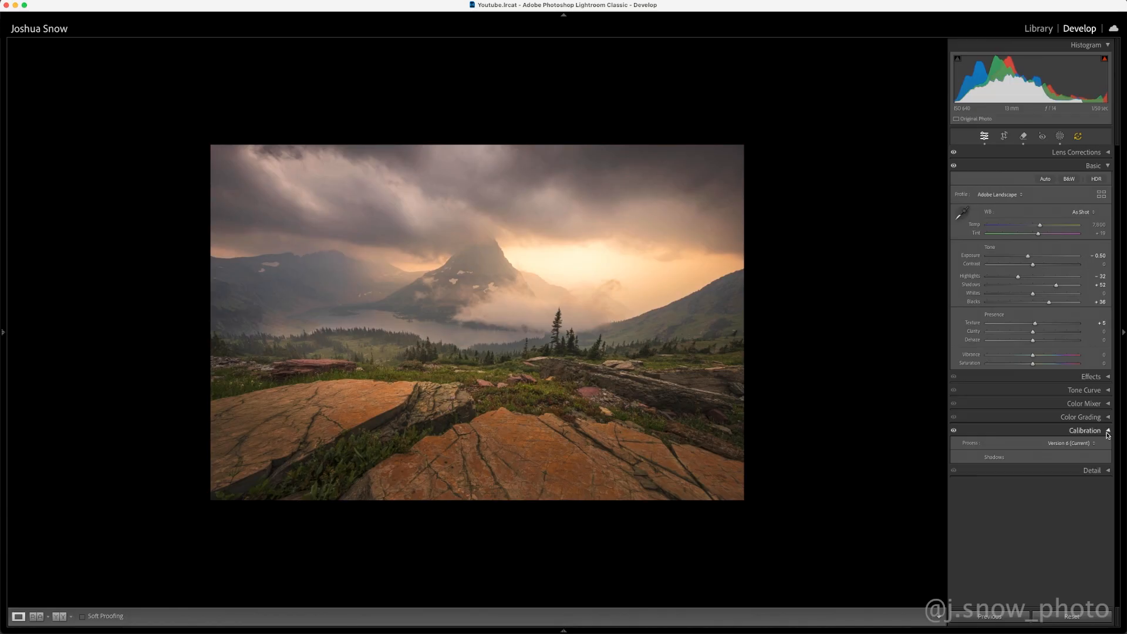